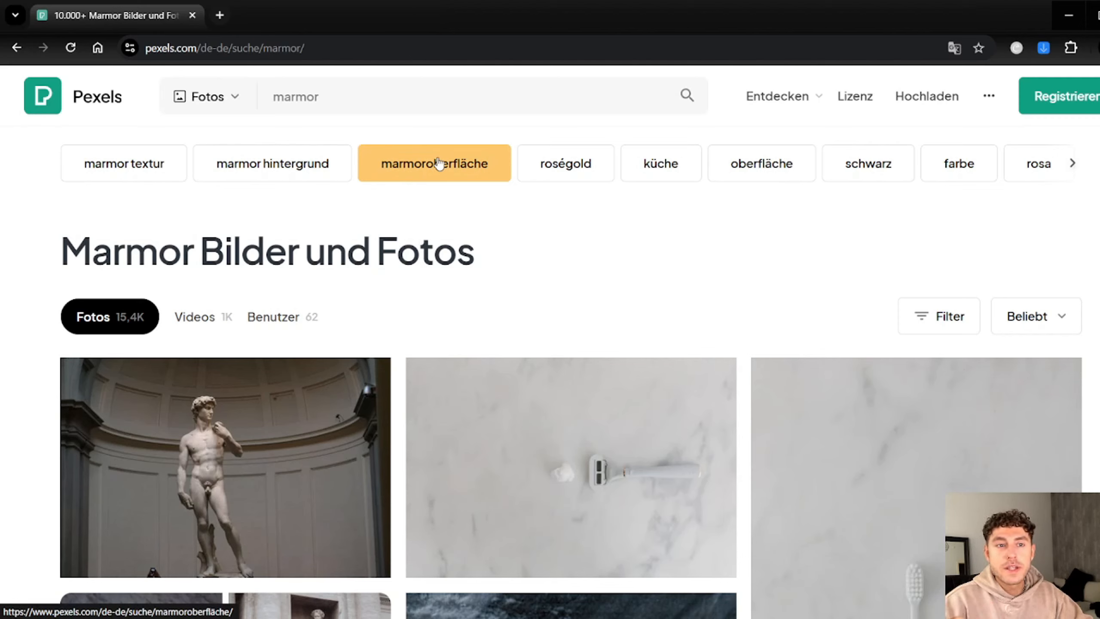
Switch the stock site's search to videos, search for "city" and browse the clips
click(230, 104)
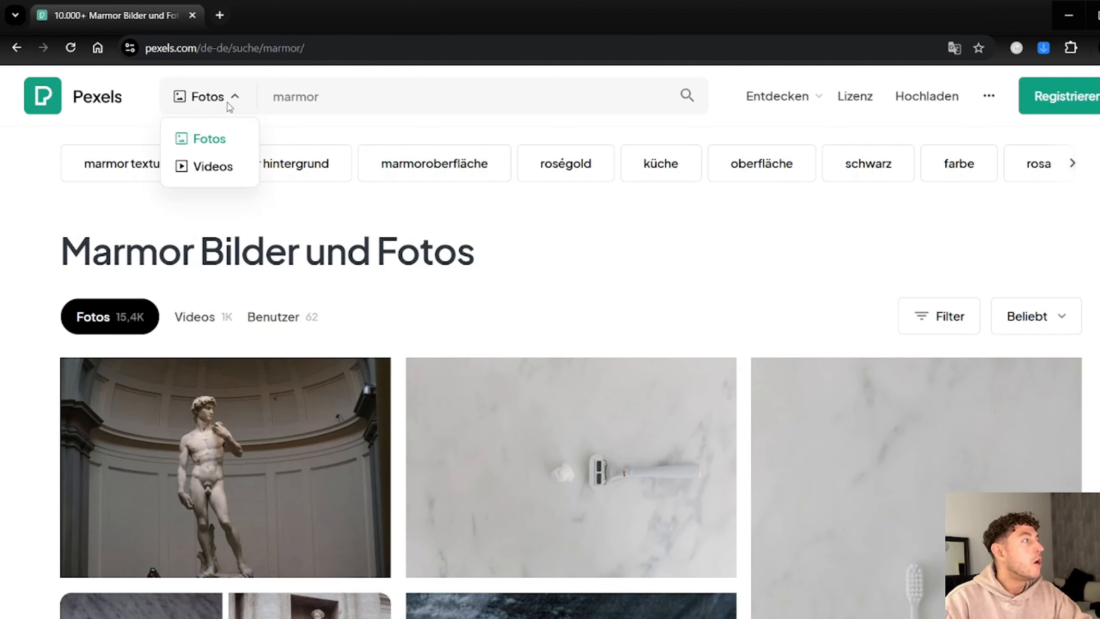
click(230, 178)
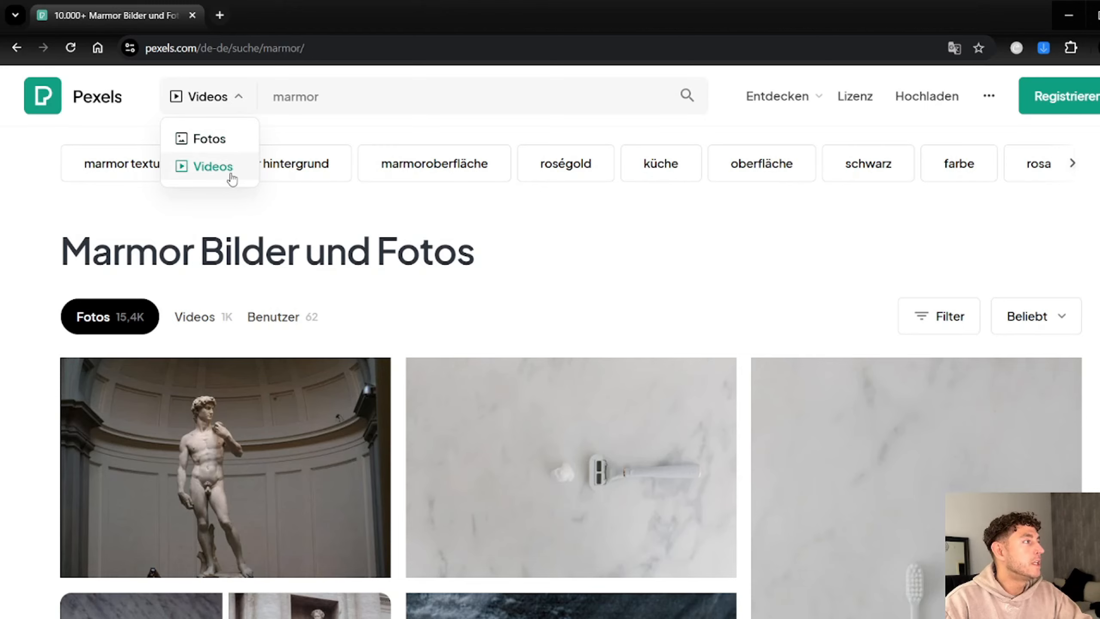
text(city)
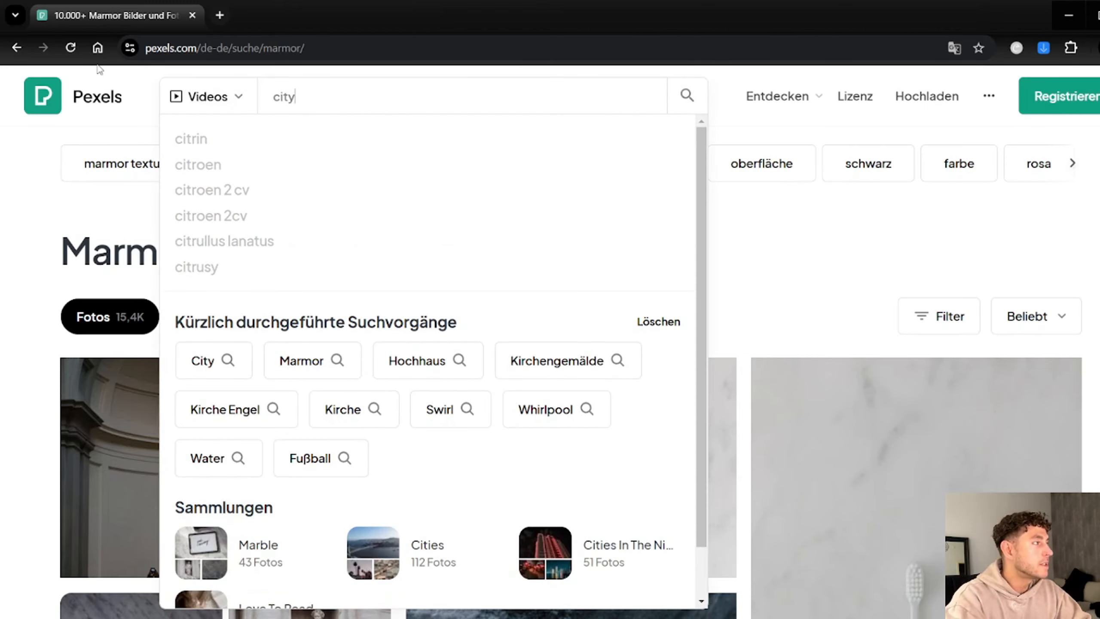
key(Return)
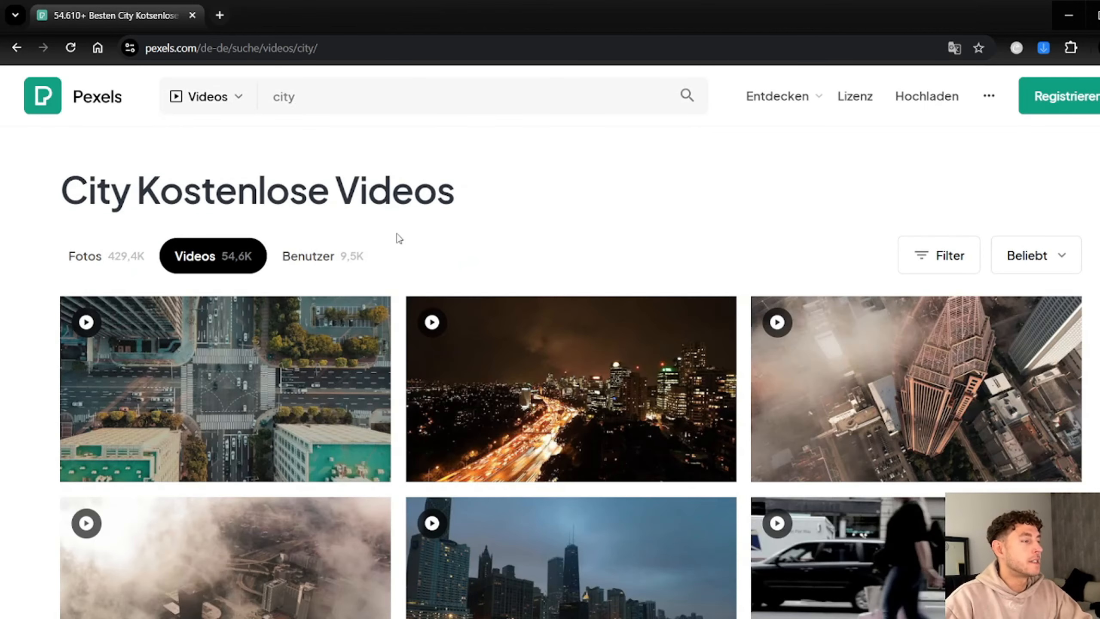
scroll(398, 236, down, 8)
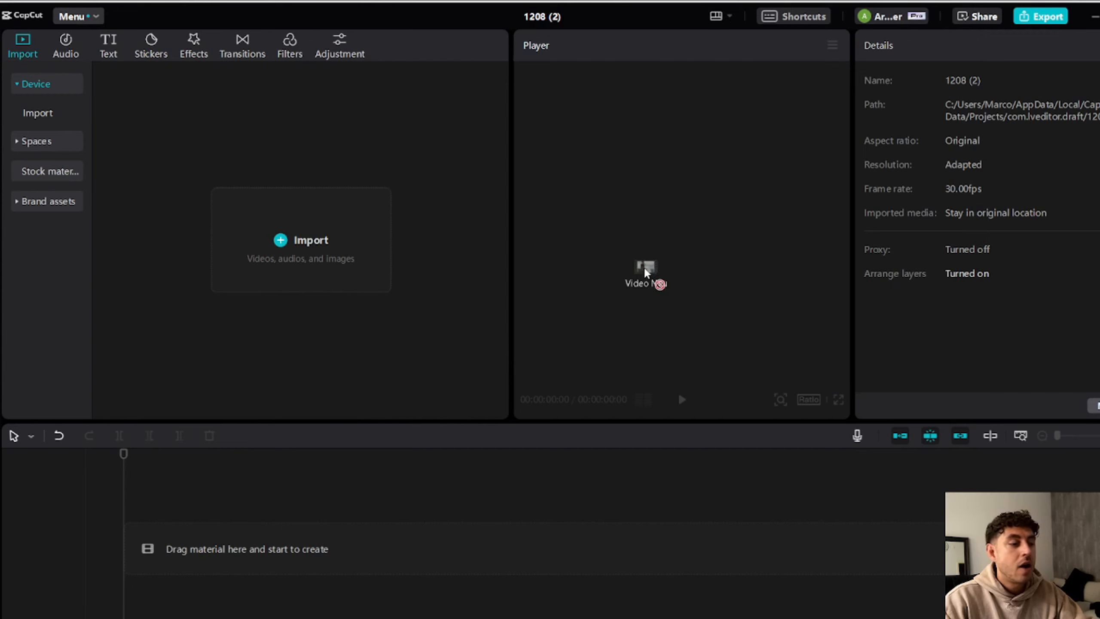
Switch to CapCut, import Video Neu.mov onto the timeline and set the project's aspect ratio to 9:16
drag(644, 282, 203, 252)
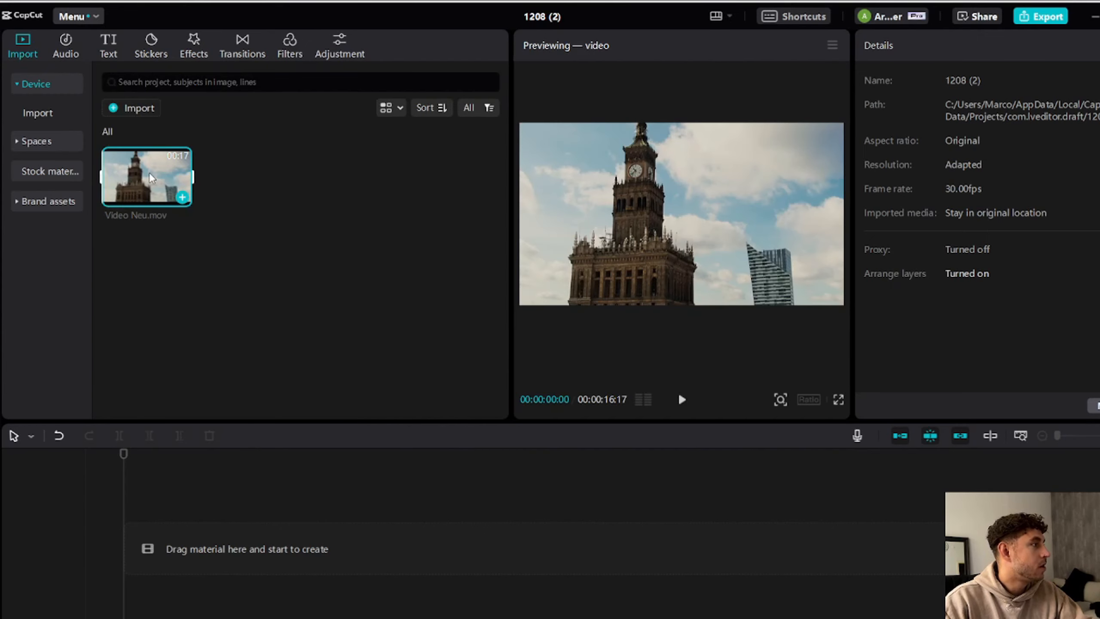
drag(151, 177, 145, 565)
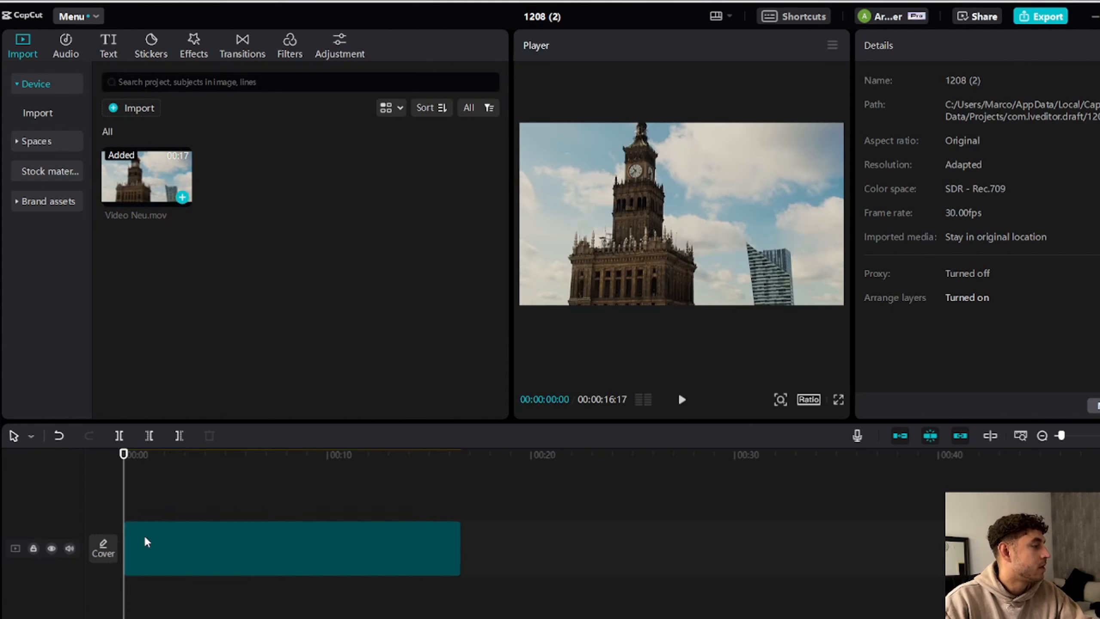
click(805, 403)
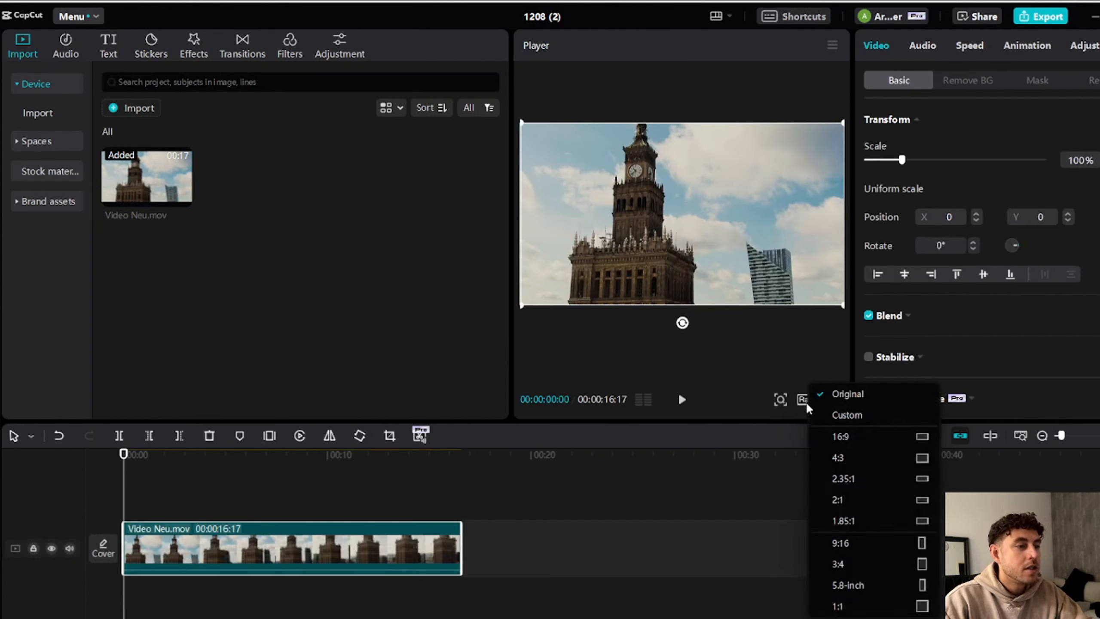
click(870, 553)
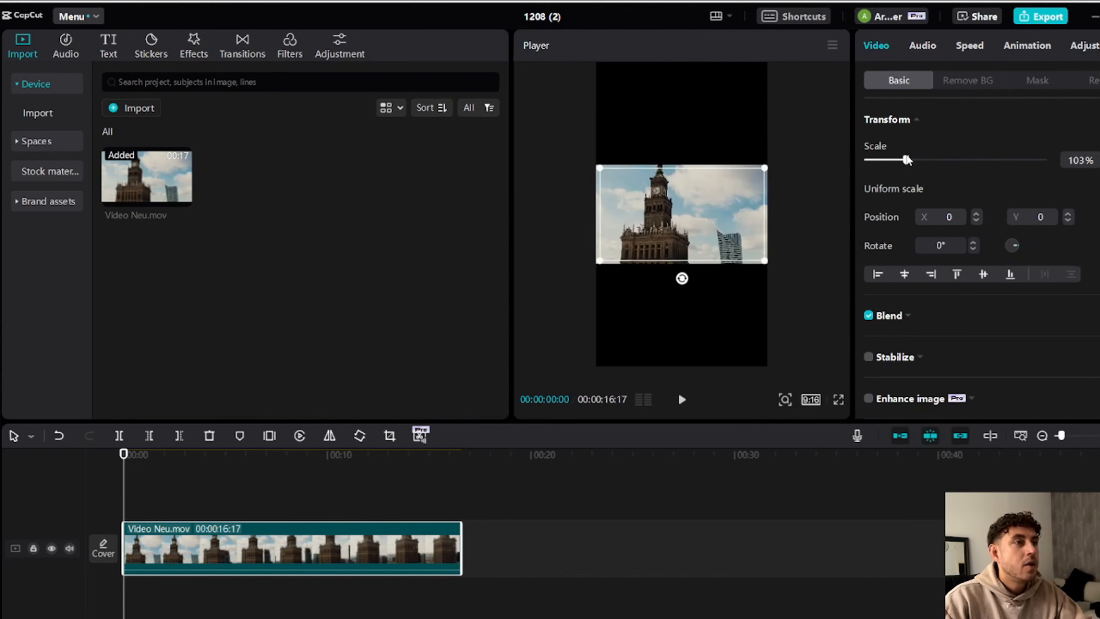
Scale the tower clip to 322% and shift it horizontally to X position -734 to reframe the building
drag(902, 159, 980, 160)
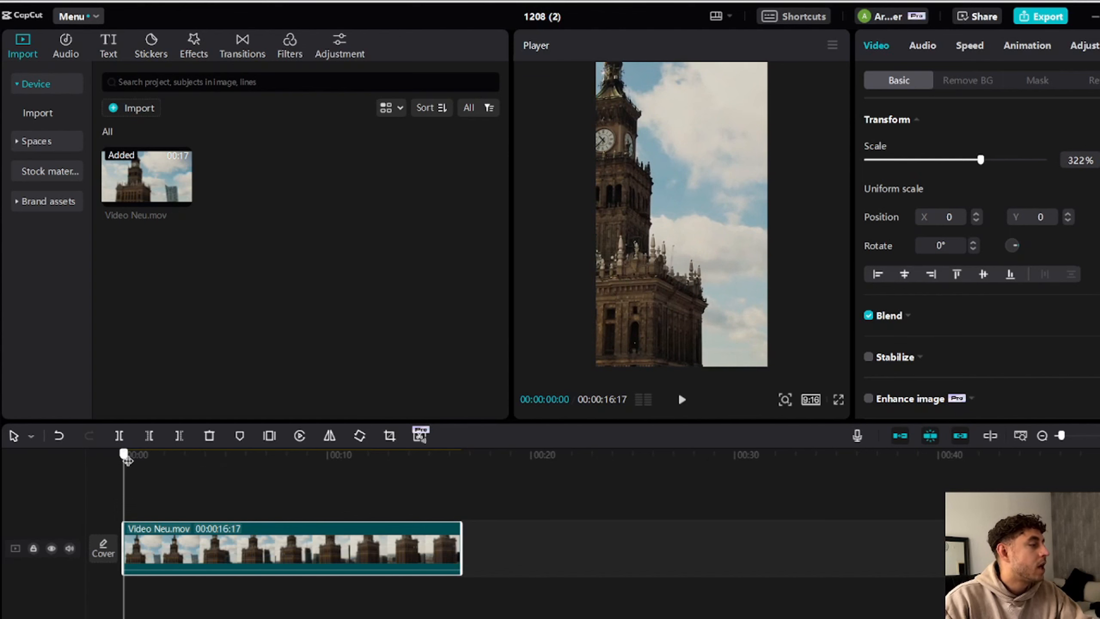
drag(123, 455, 395, 458)
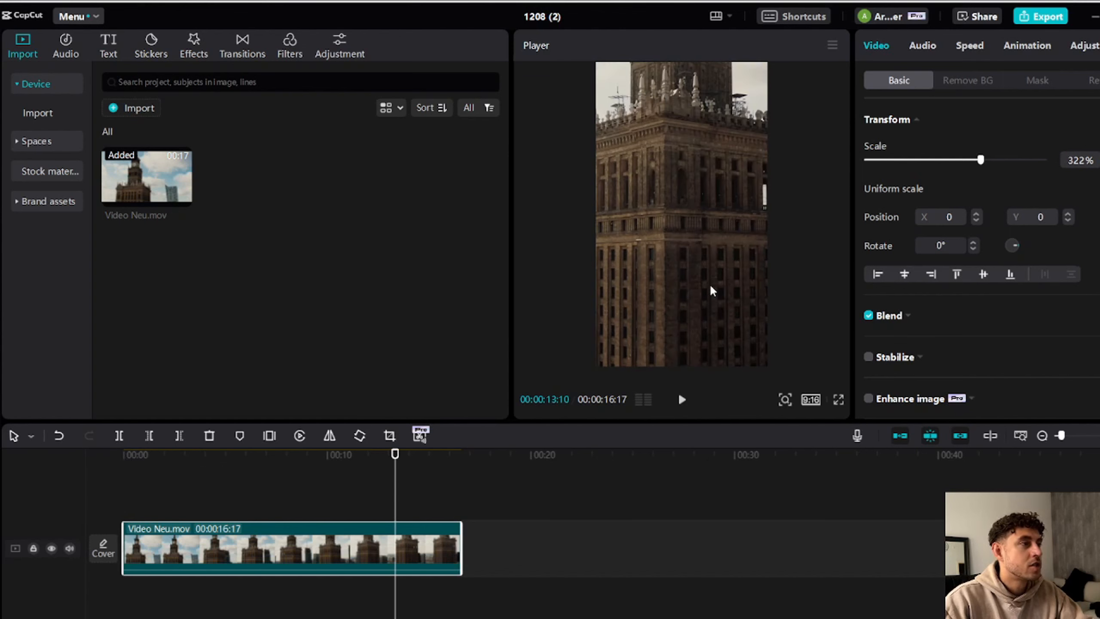
drag(668, 290, 537, 291)
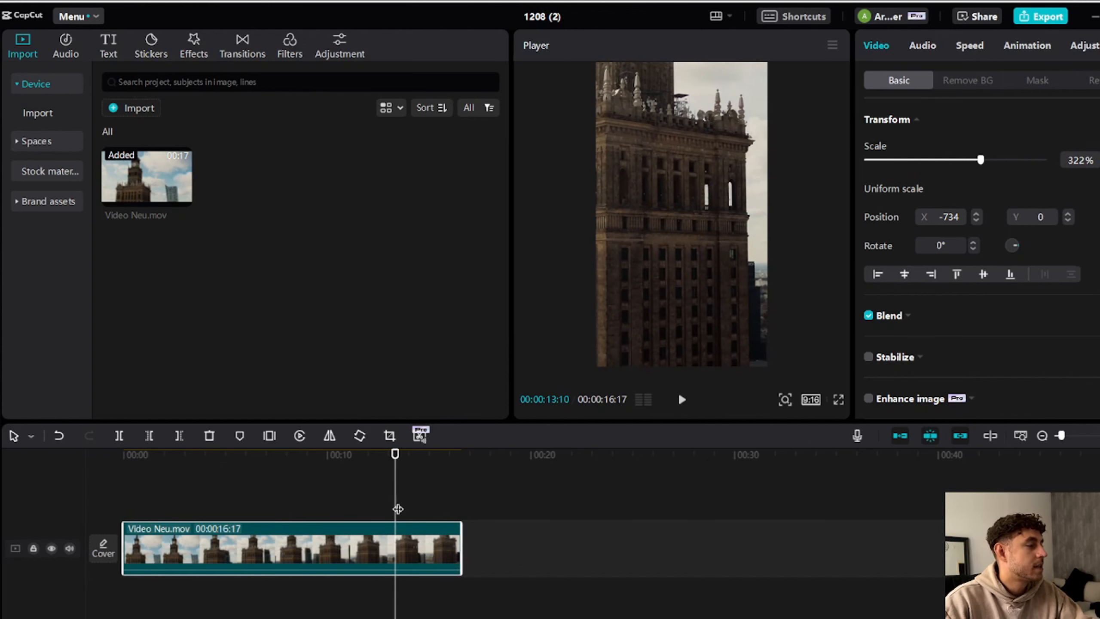
Split the clip at 00:00:08:17, delete its first part and play the remaining part from the start
drag(394, 509, 298, 510)
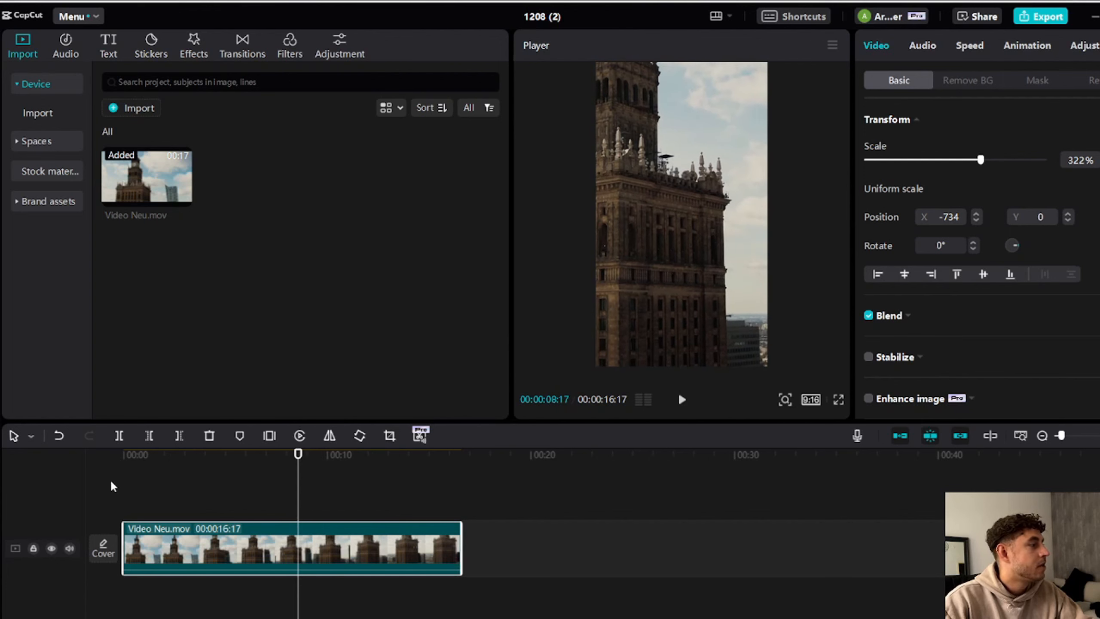
click(119, 435)
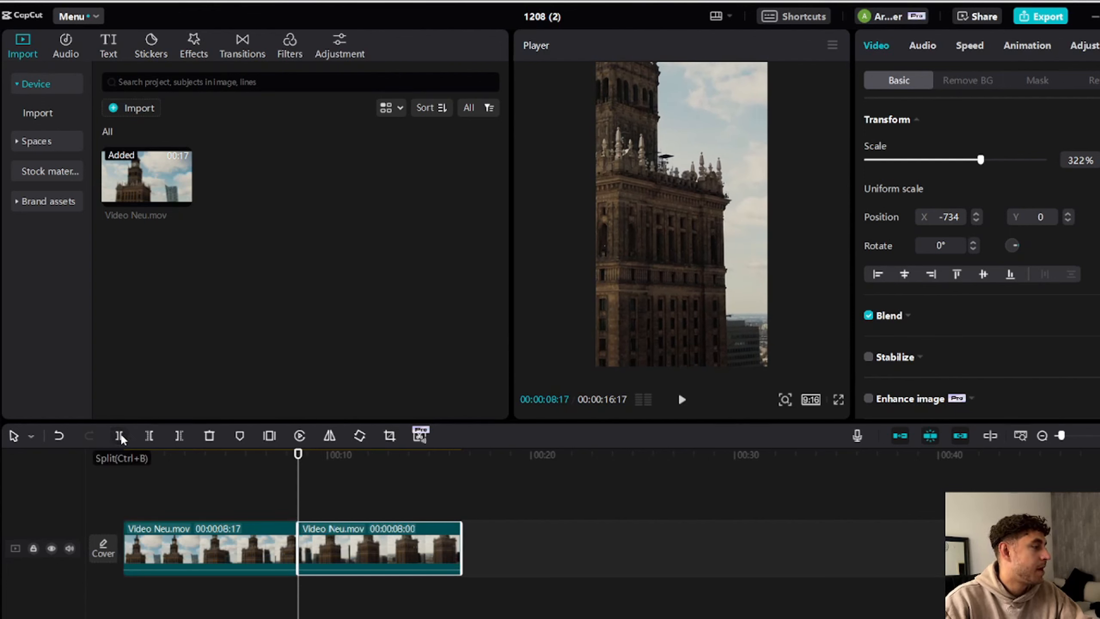
click(193, 561)
key(Delete)
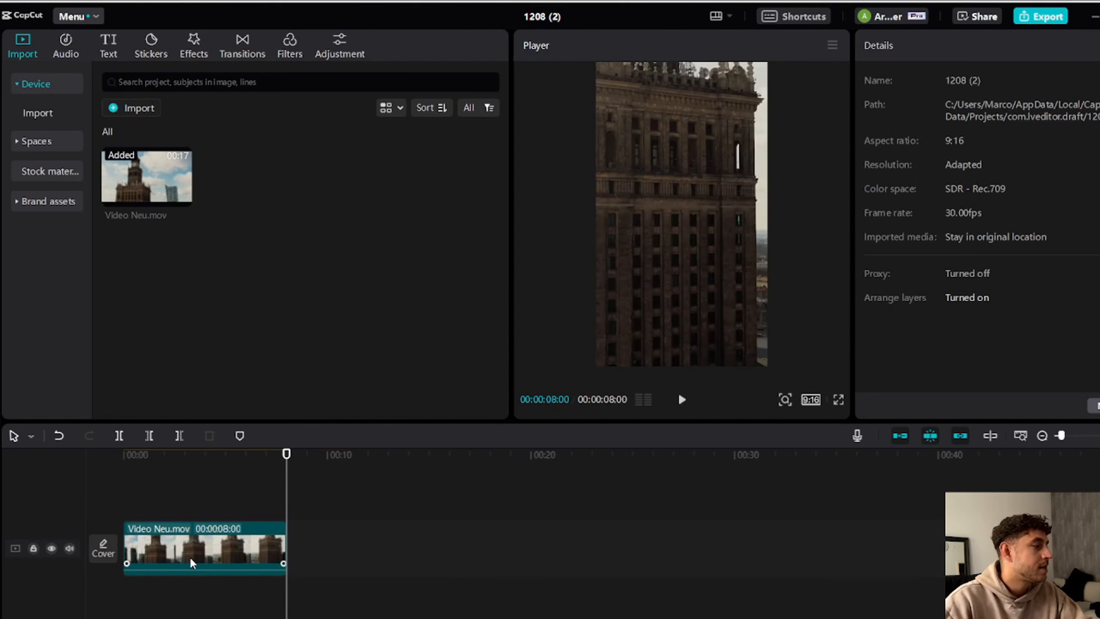
drag(286, 482, 121, 480)
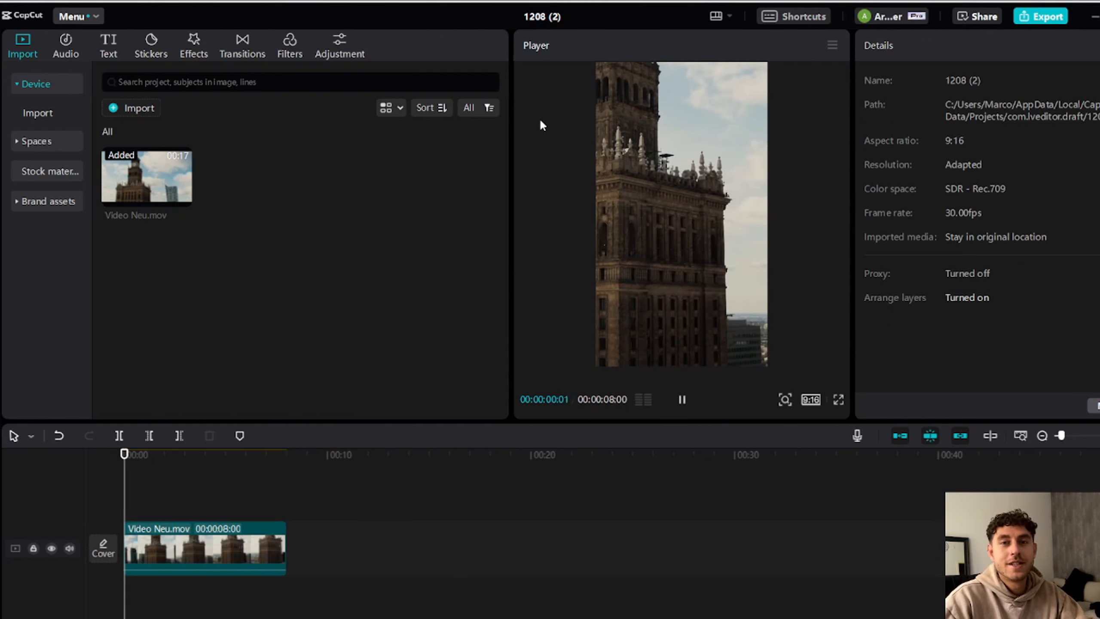
key(space)
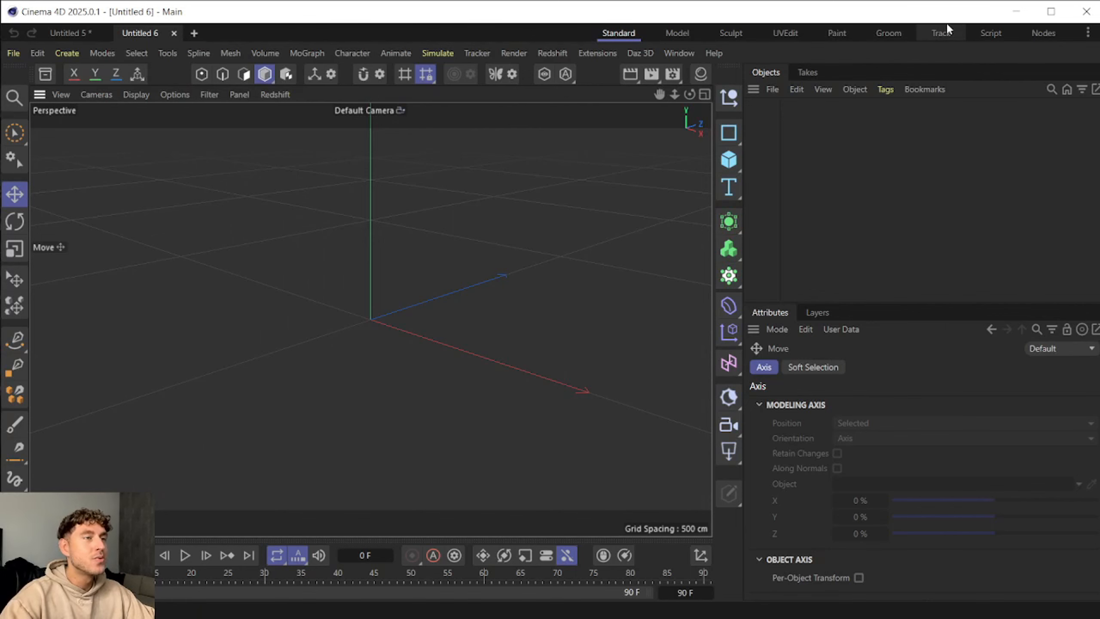
Switch to Cinema 4D, create a Motion Tracker object with PRO.mov as footage and generate its automatic 2D tracks
click(941, 33)
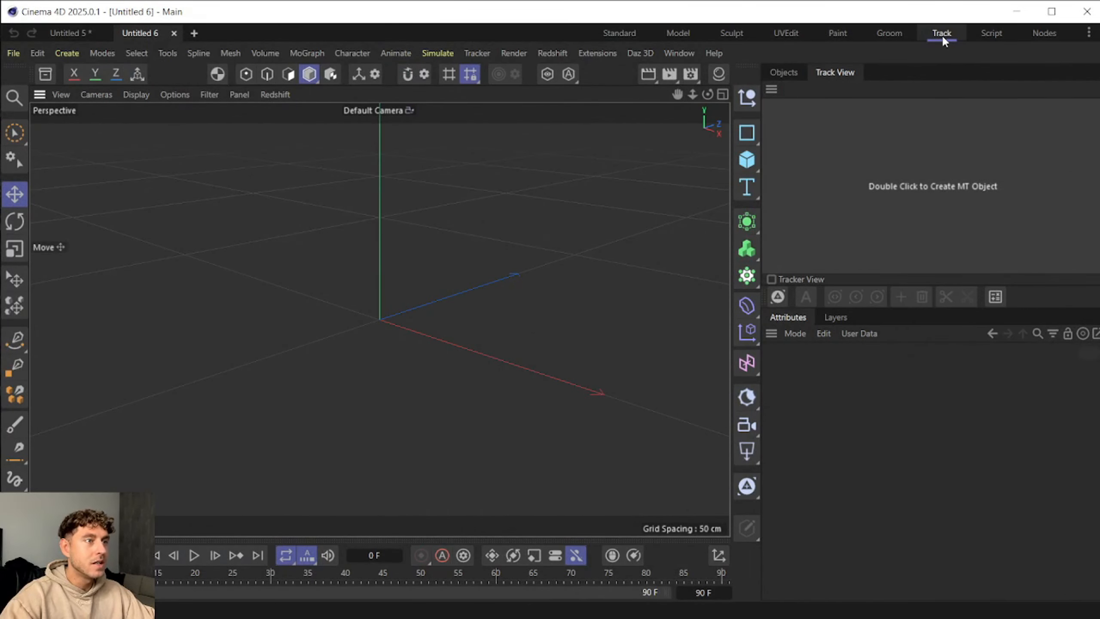
double_click(924, 195)
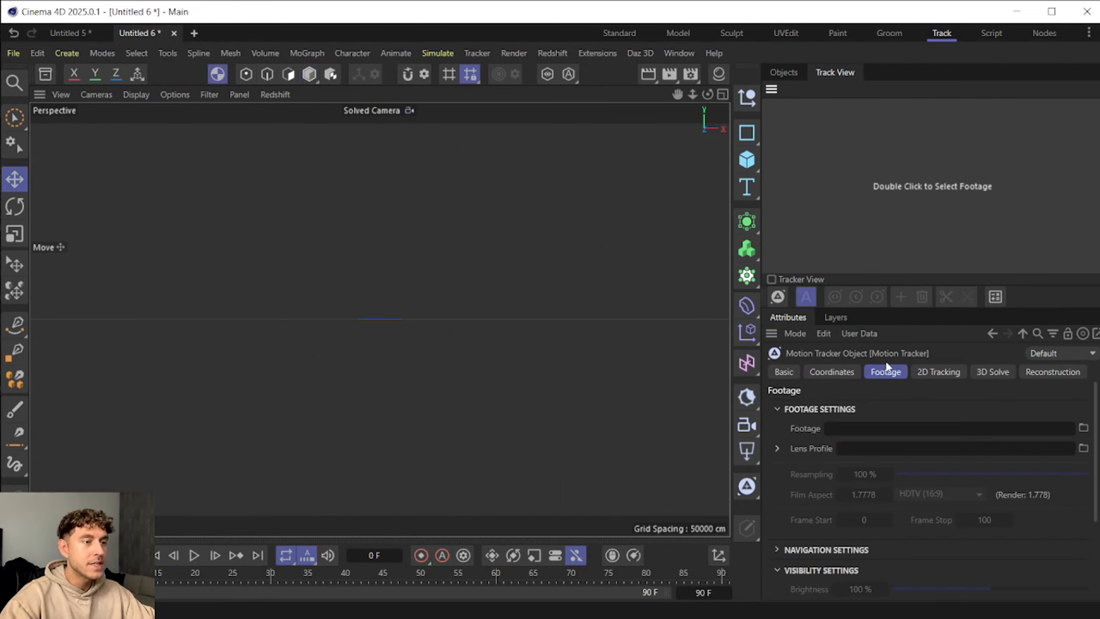
click(1083, 428)
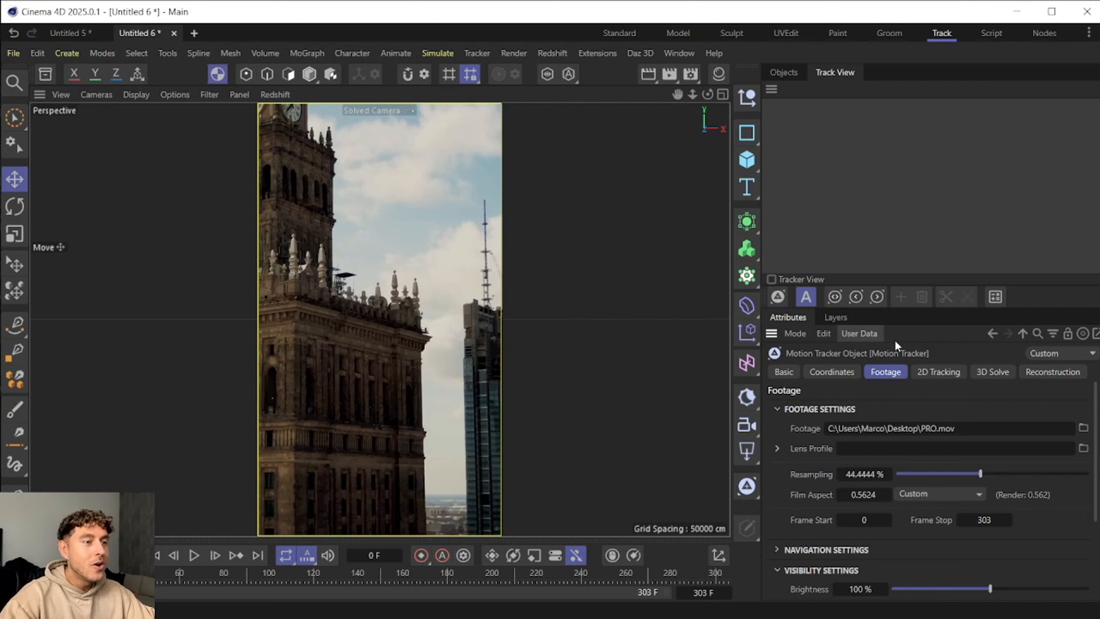
click(938, 374)
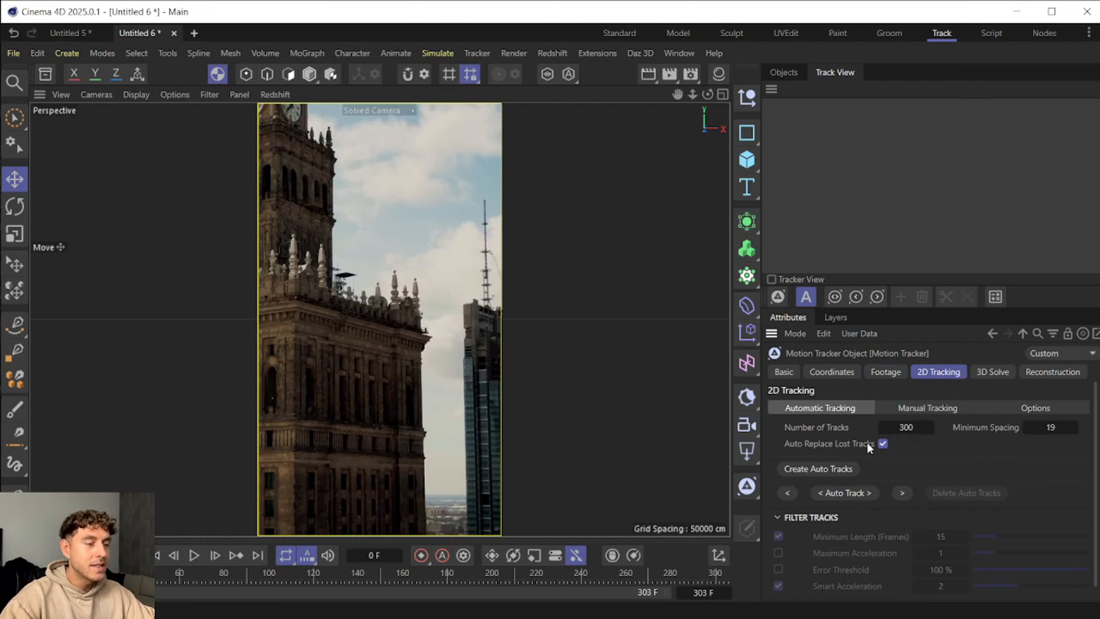
click(793, 469)
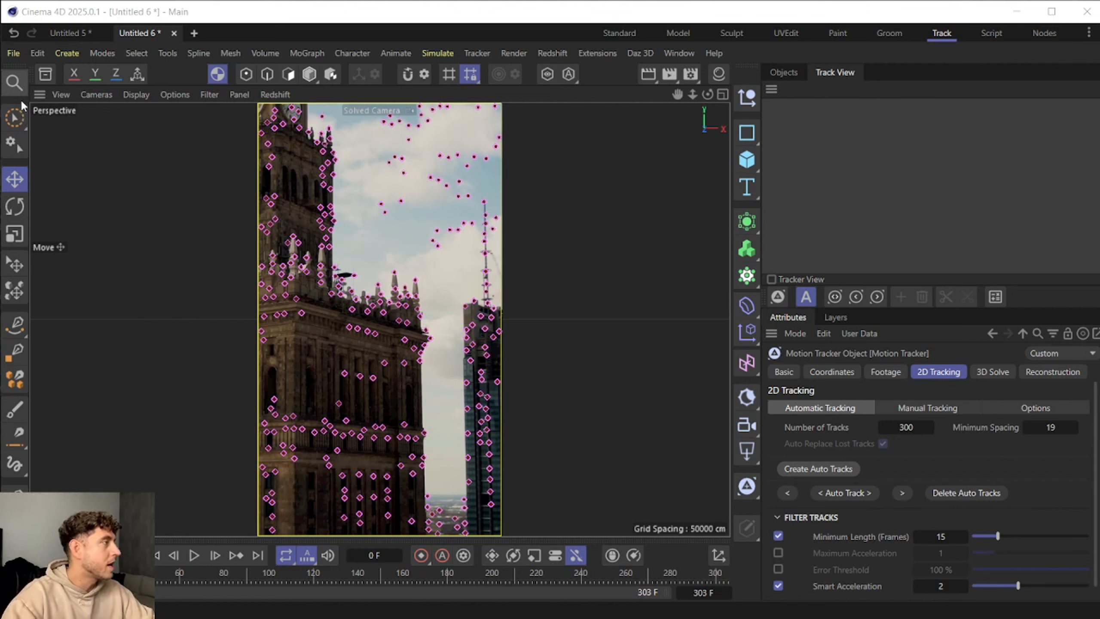
Delete the tracking points in the sky, on the horizon and on the distant skyscraper using Rectangle Selection
click(14, 117)
click(83, 167)
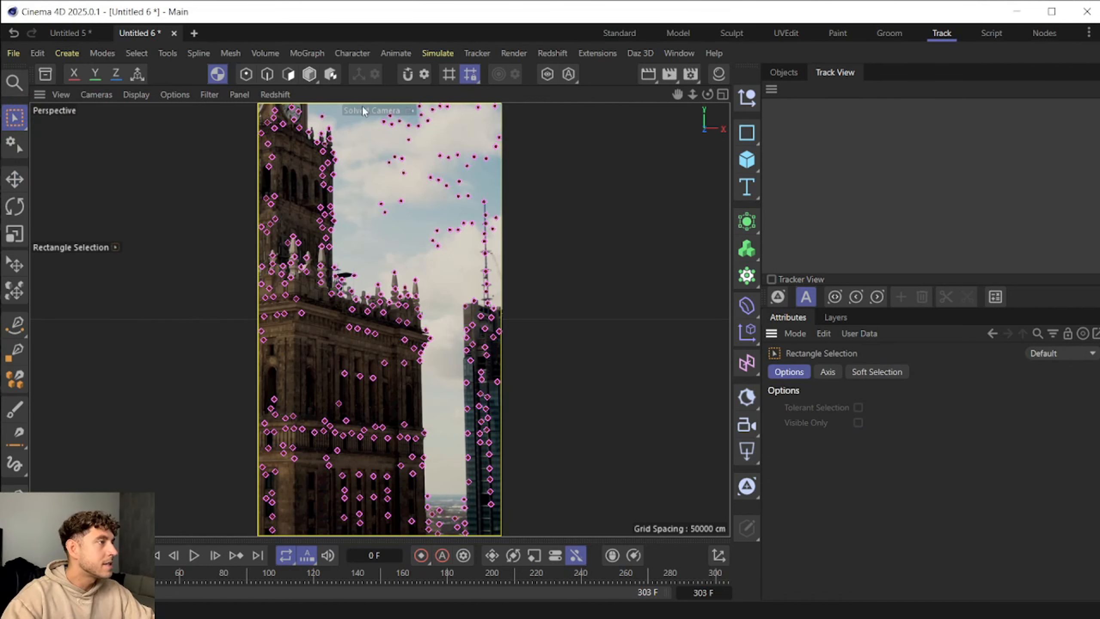
drag(589, 106, 371, 256)
key(Delete)
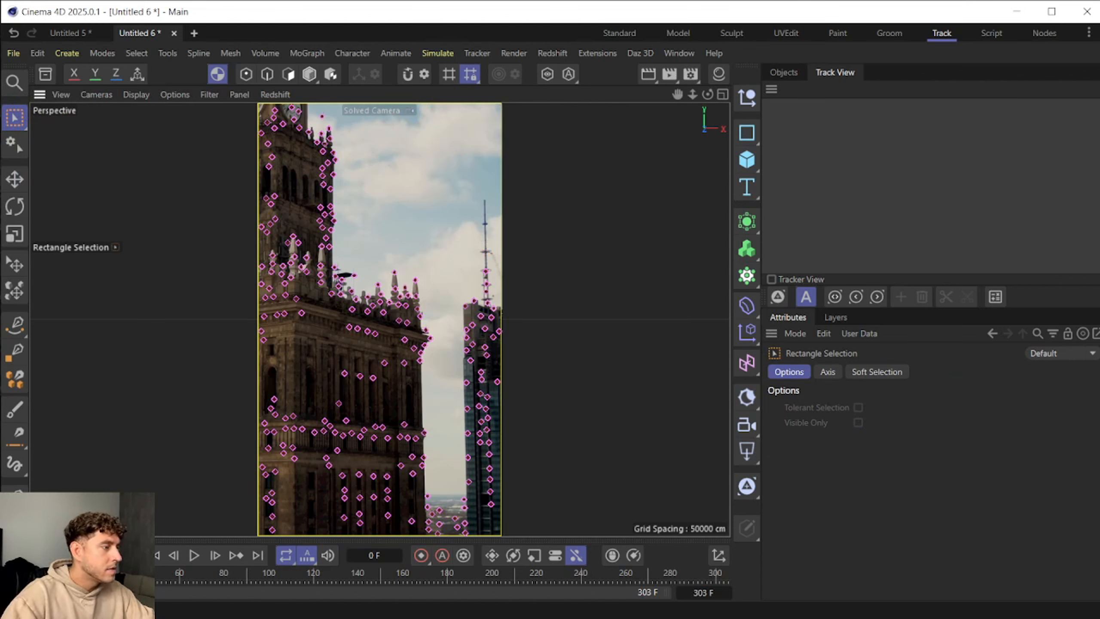
drag(423, 486, 466, 545)
drag(574, 207, 465, 522)
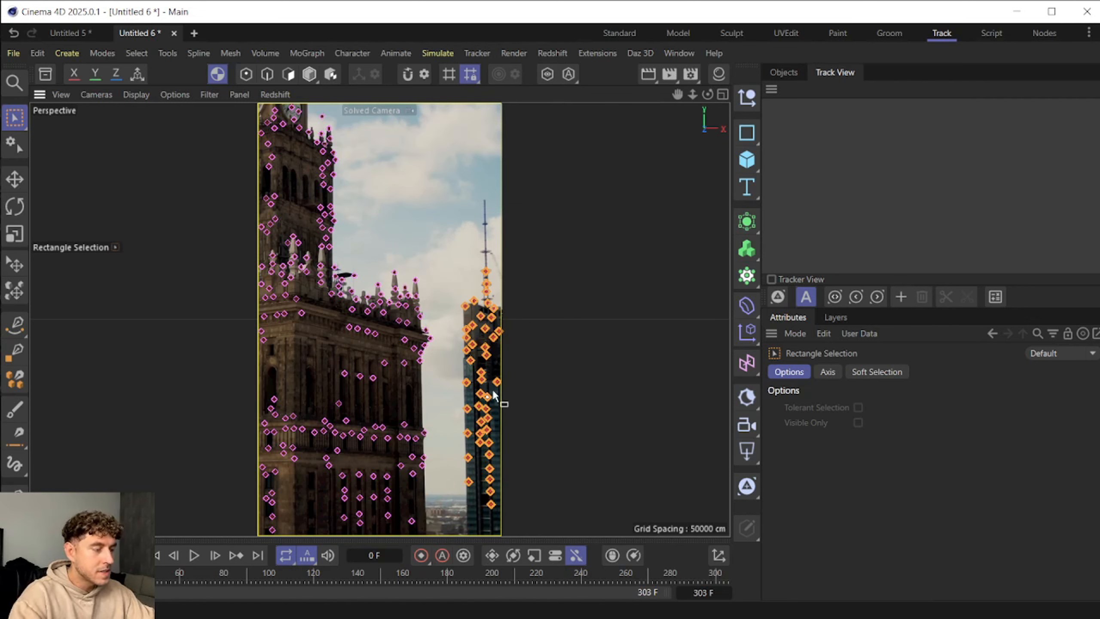
key(Delete)
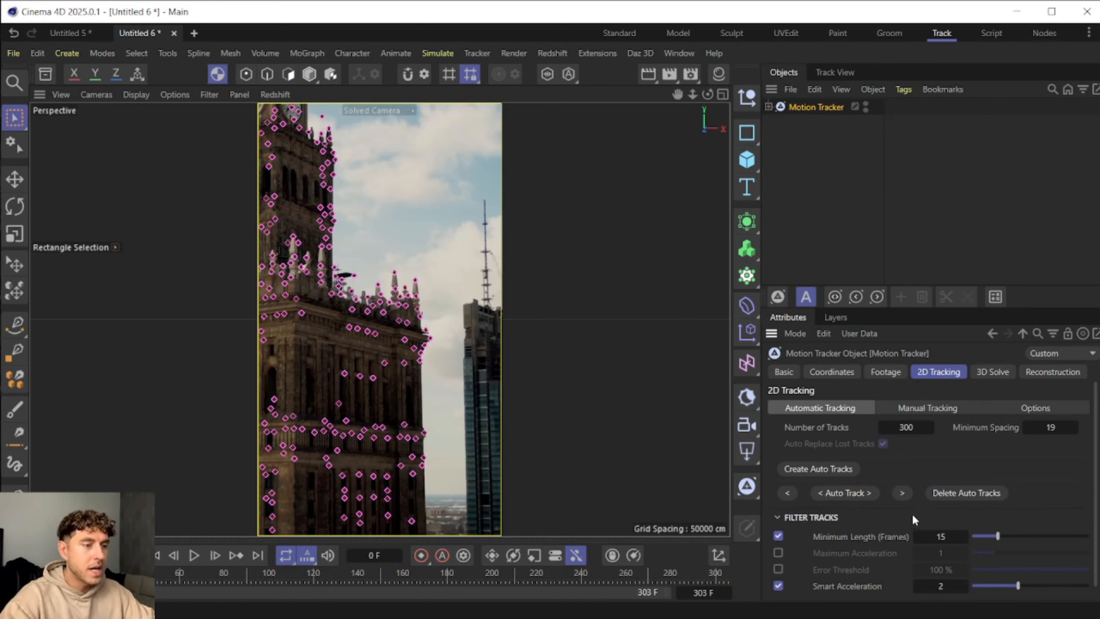
Auto-track the points forward from frame 0, and run Auto Track in both directions from frame 149
click(901, 493)
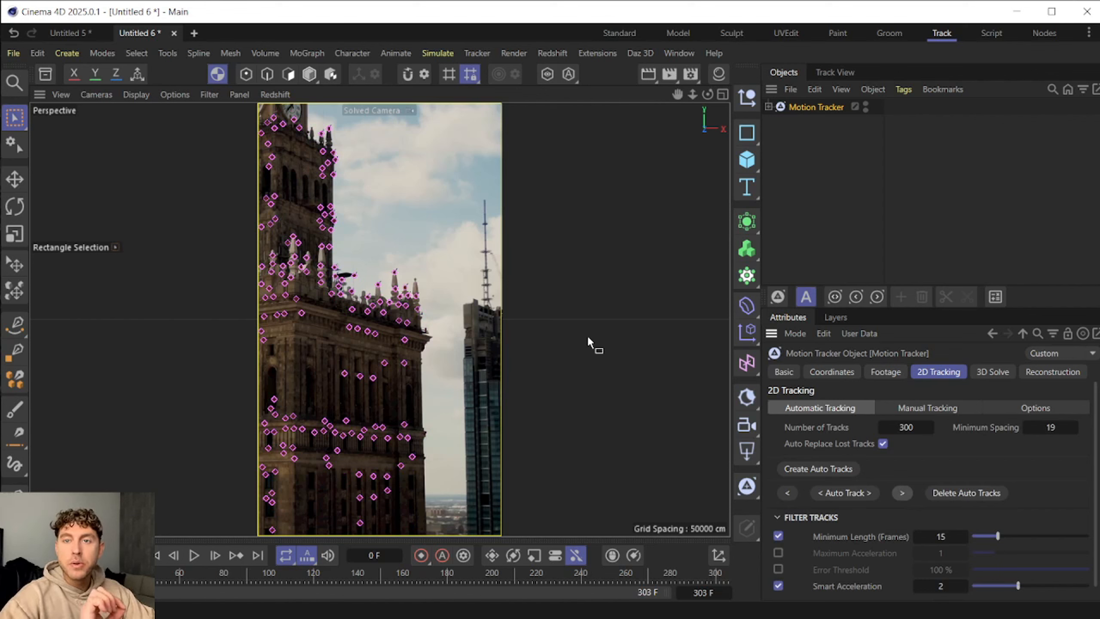
drag(416, 574, 379, 576)
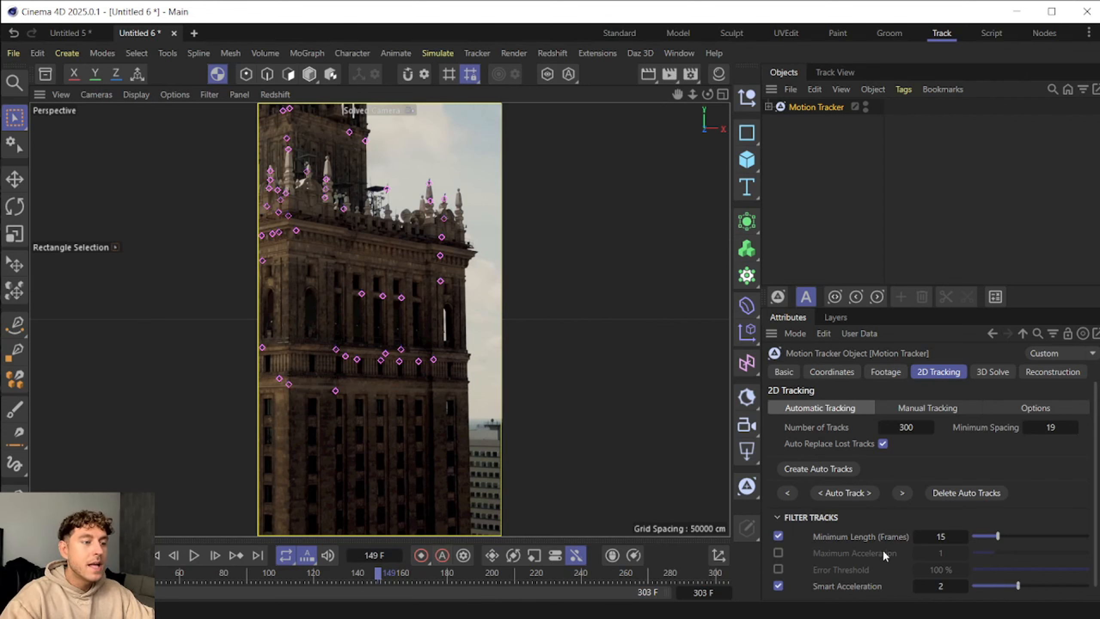
click(866, 495)
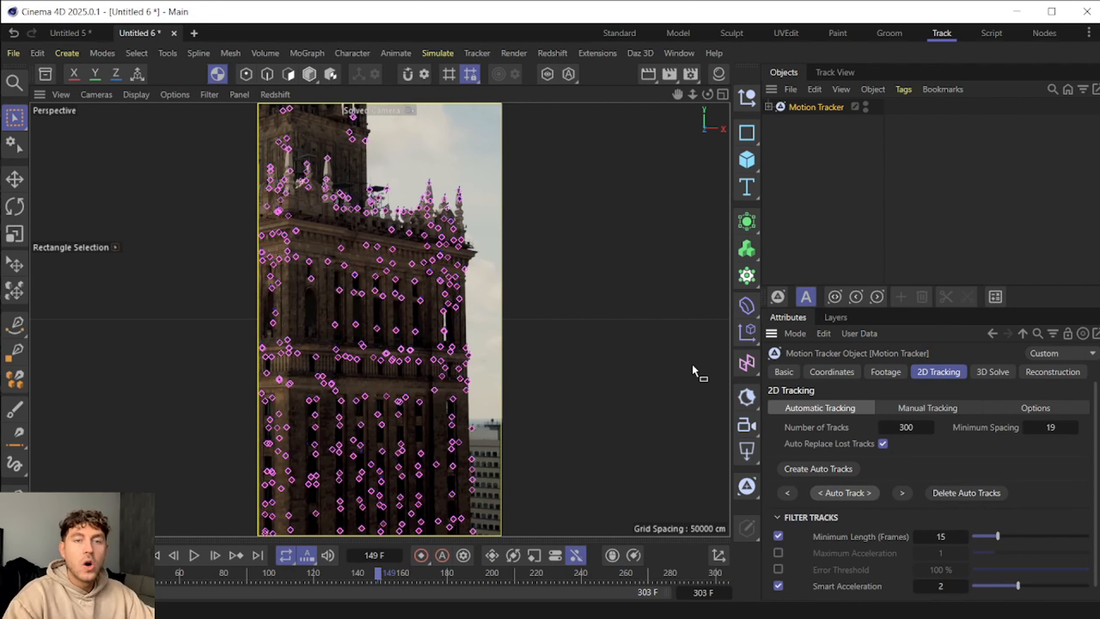
Run the 3D solver on the tracked footage in Full 3D Reconstruction mode with focal length Unknown but Constant
click(991, 371)
scroll(815, 445, down, 1)
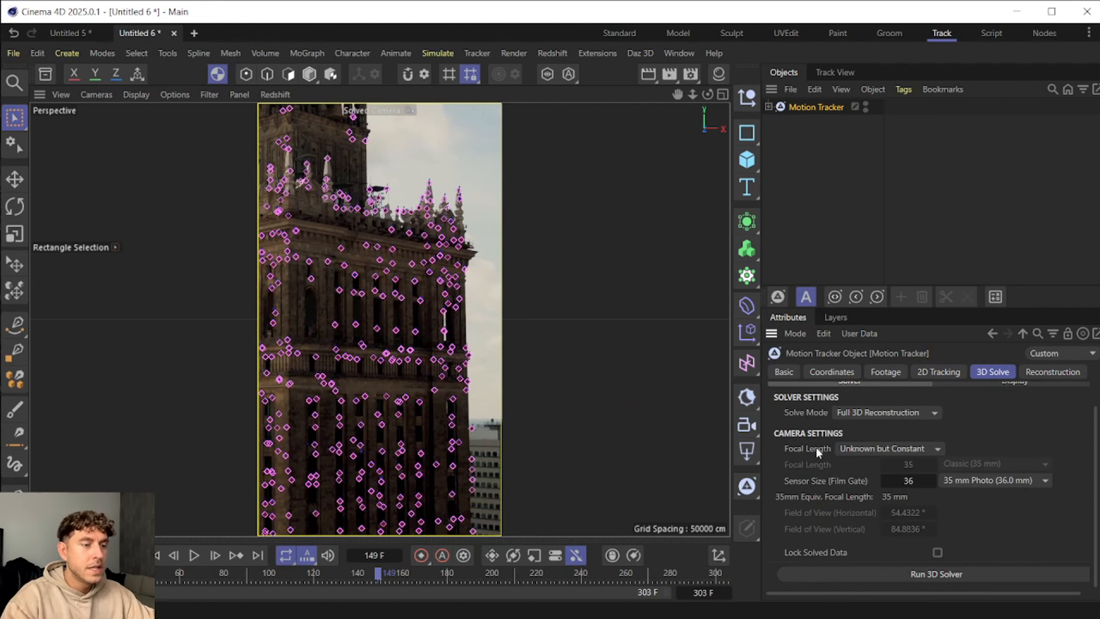
click(868, 578)
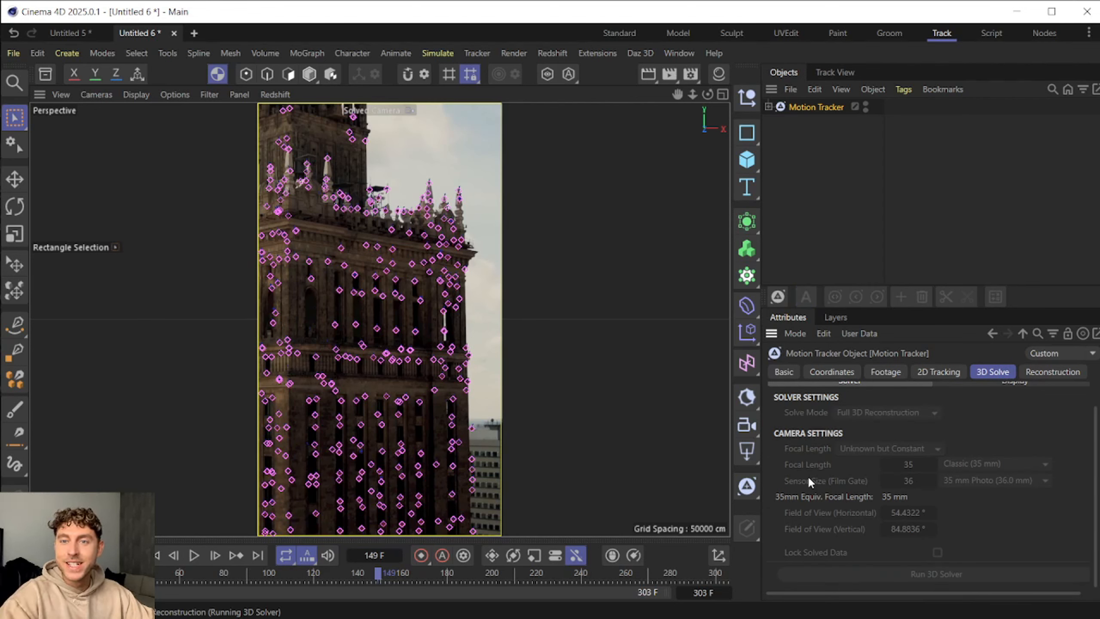
Add a cube to the solved scene and return the timeline to frame 0
drag(747, 160, 813, 192)
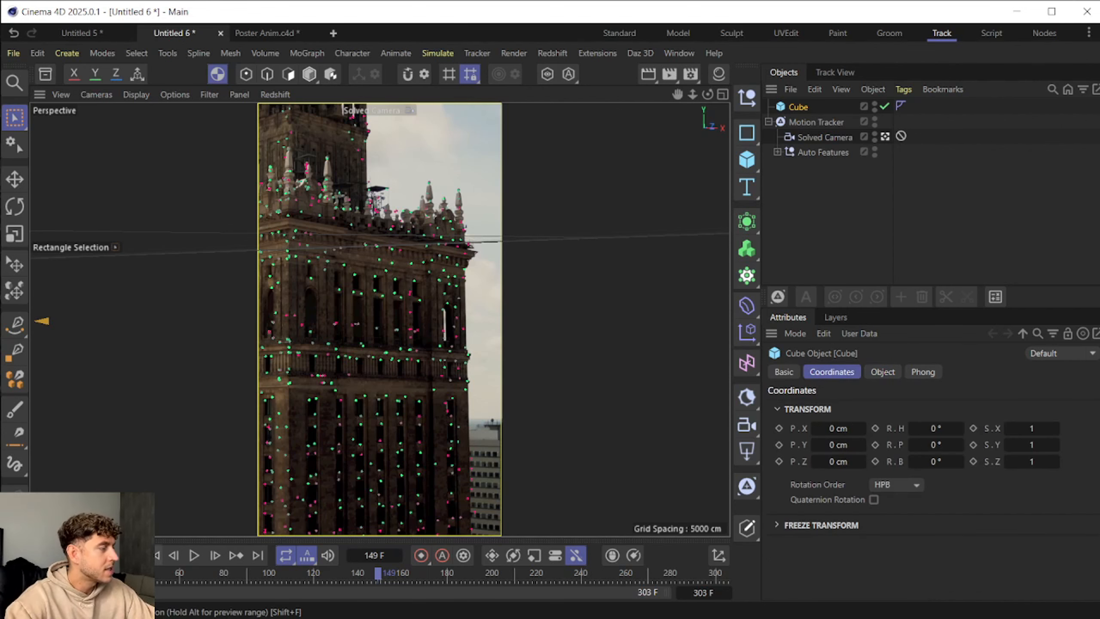
click(158, 555)
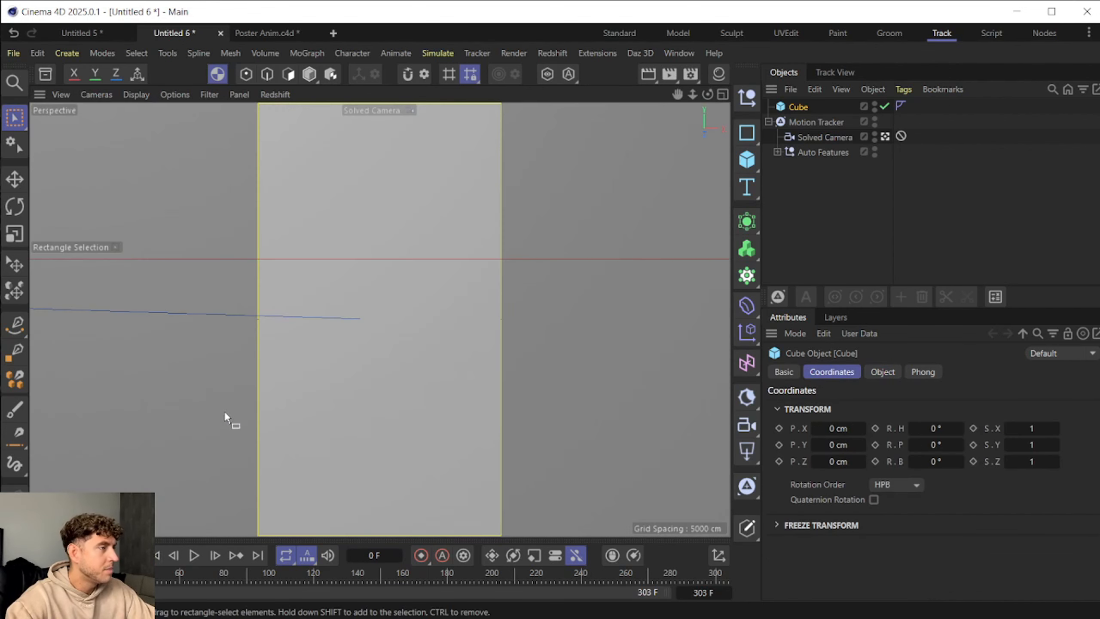
Add a Position Constraint tracker tag to the Motion Tracker, targeting feature Auto 0149 on the tower's front
click(796, 121)
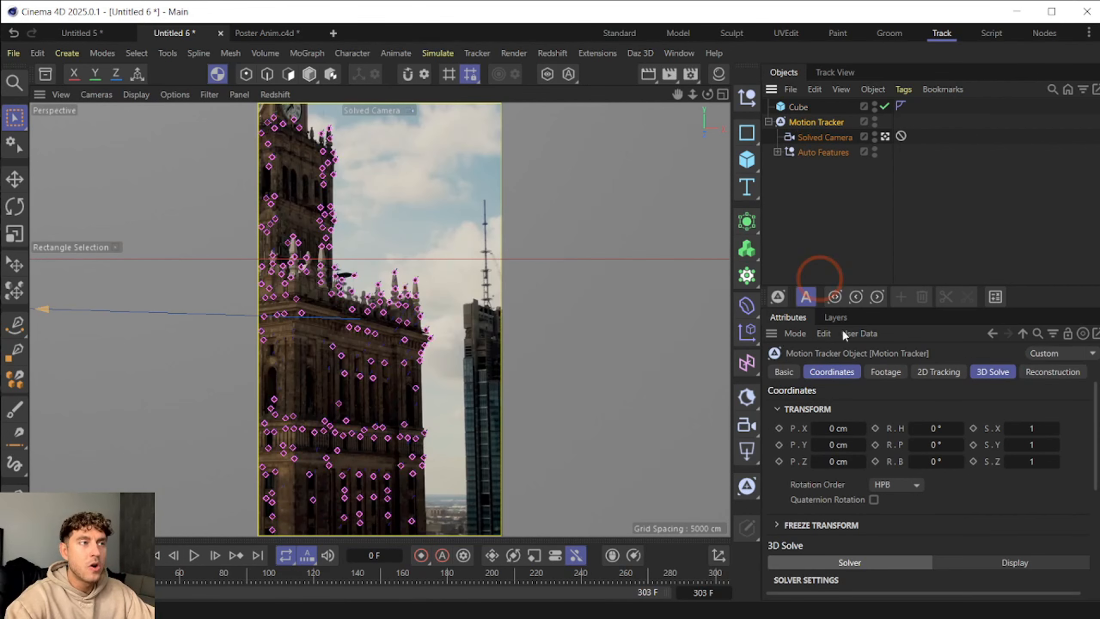
right_click(844, 133)
mouse_move(895, 230)
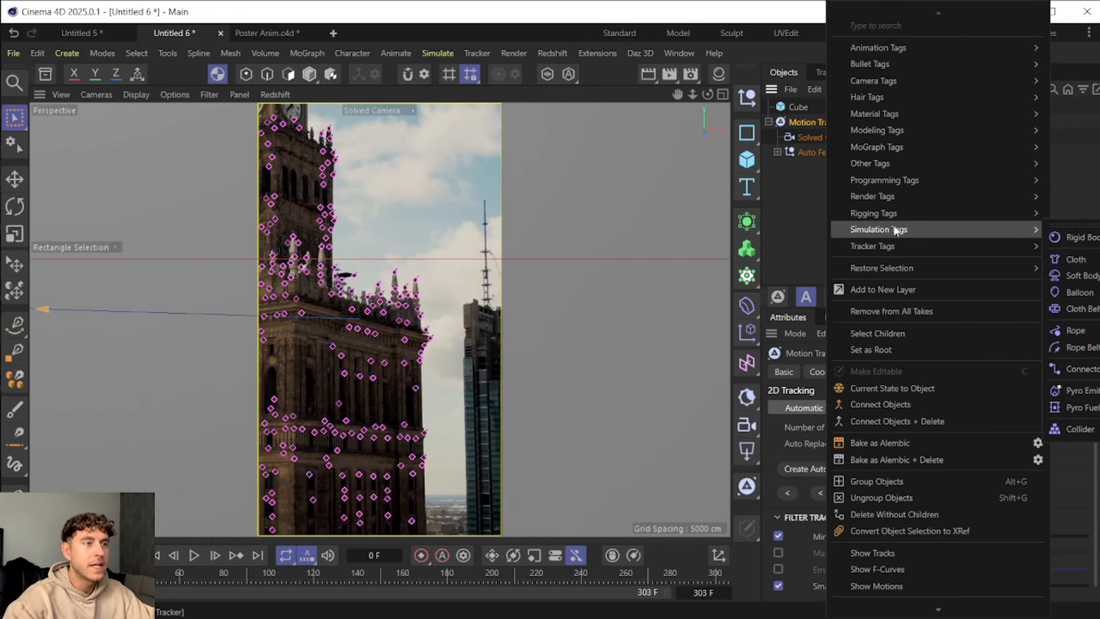
mouse_move(889, 249)
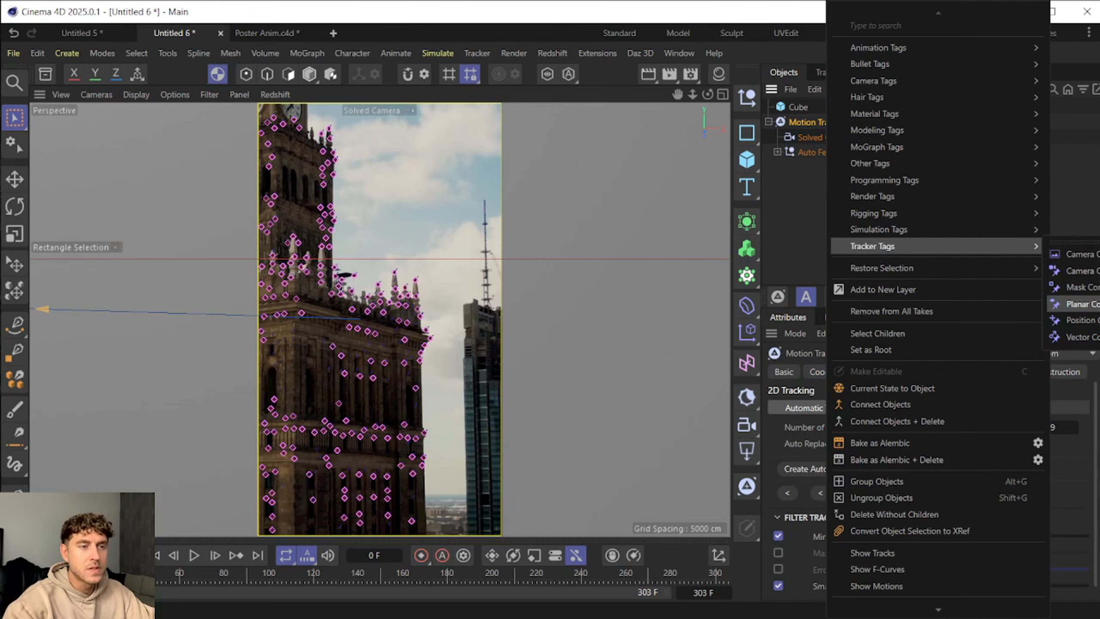
click(1079, 320)
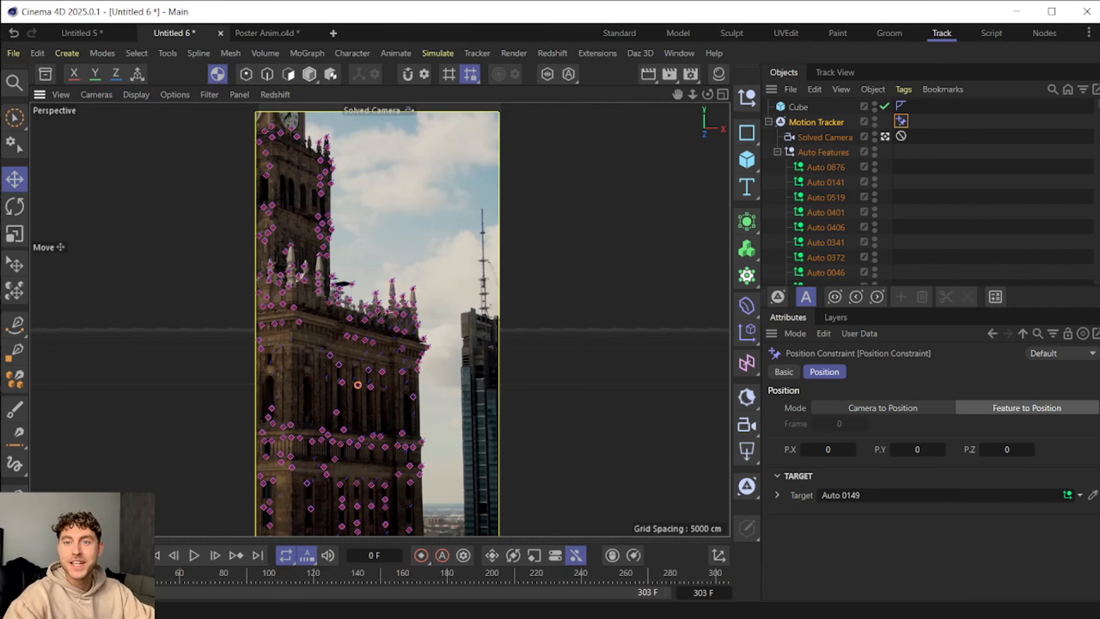
Match the cube to the tower block: position -65, -173, -37 cm, rotation 55°, -7°, 8°, scale 2.75, 2.99, 1.1
click(804, 108)
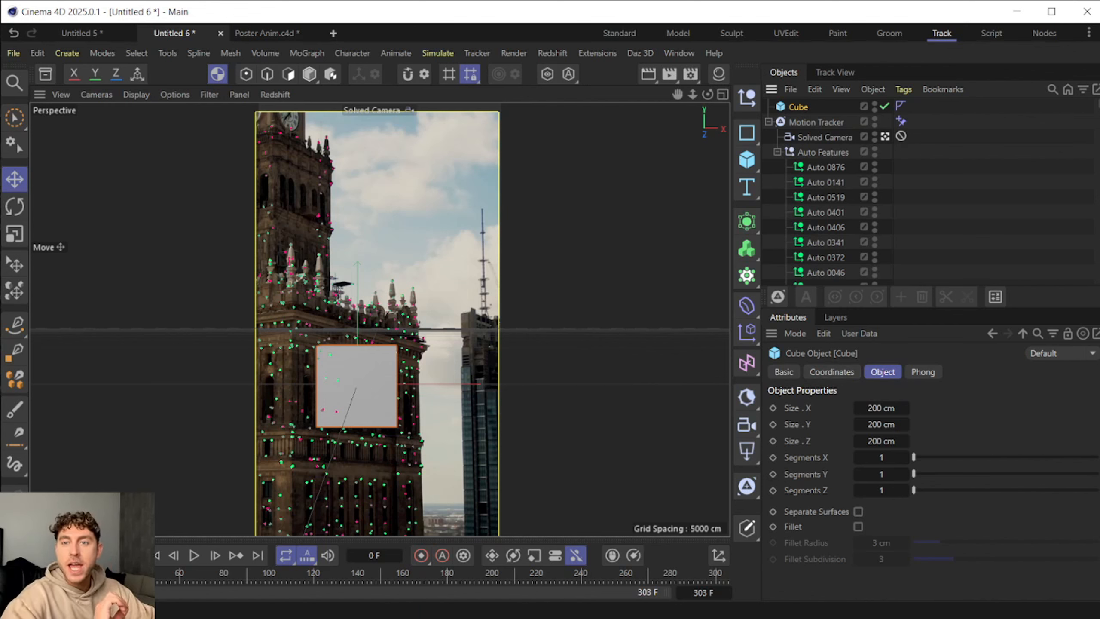
click(828, 371)
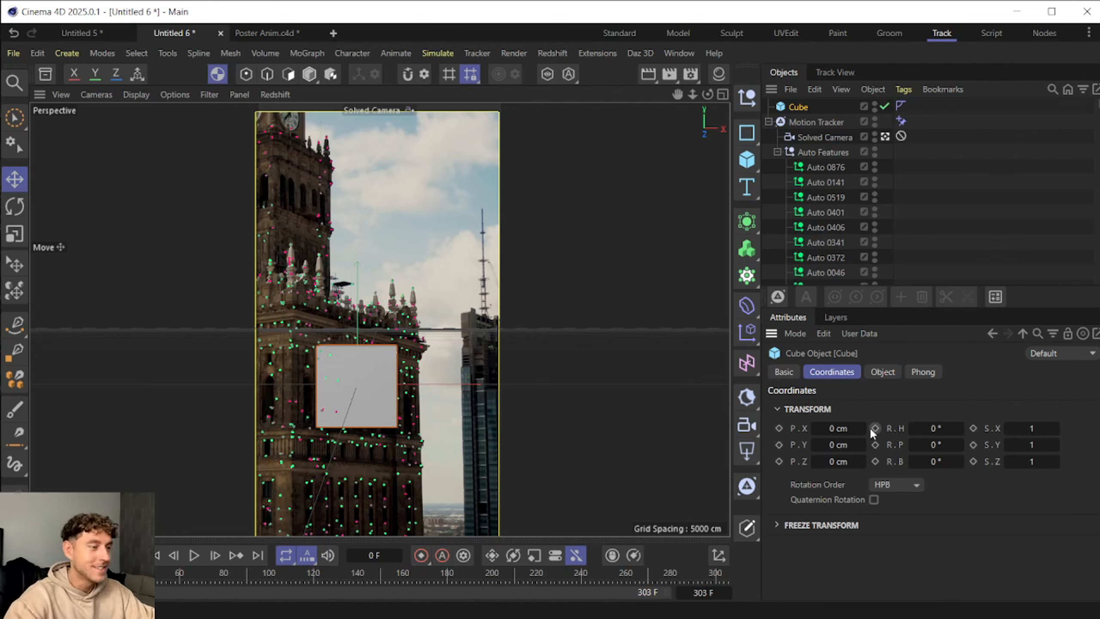
key(ctrl+z)
click(135, 95)
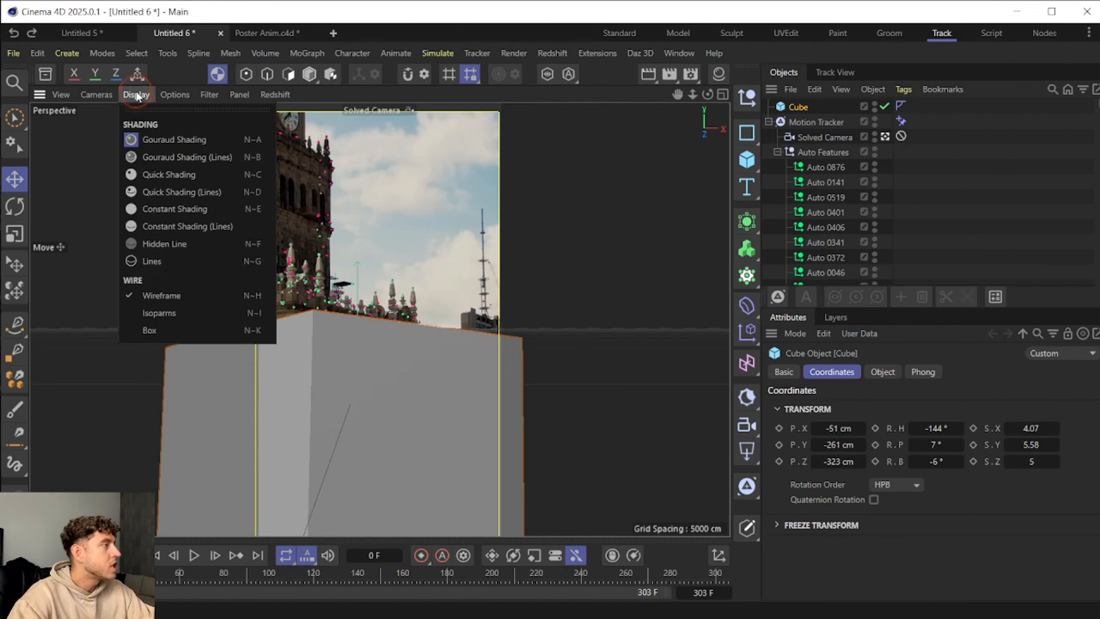
click(164, 266)
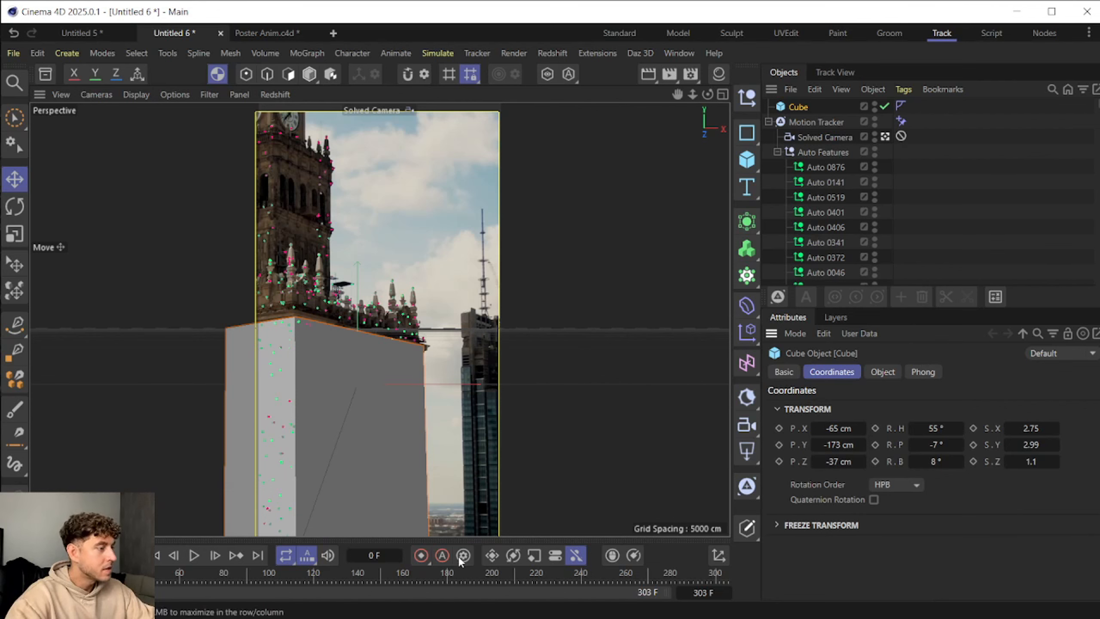
Play the animation to check how the cube follows the tower, and return to frame 0
click(195, 556)
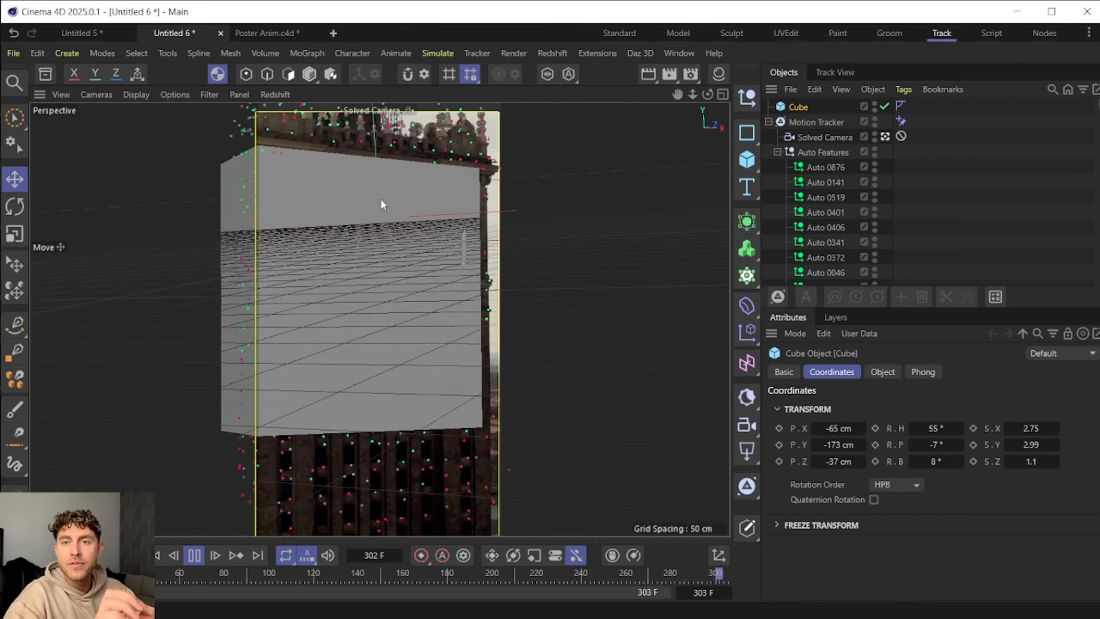
key(F8)
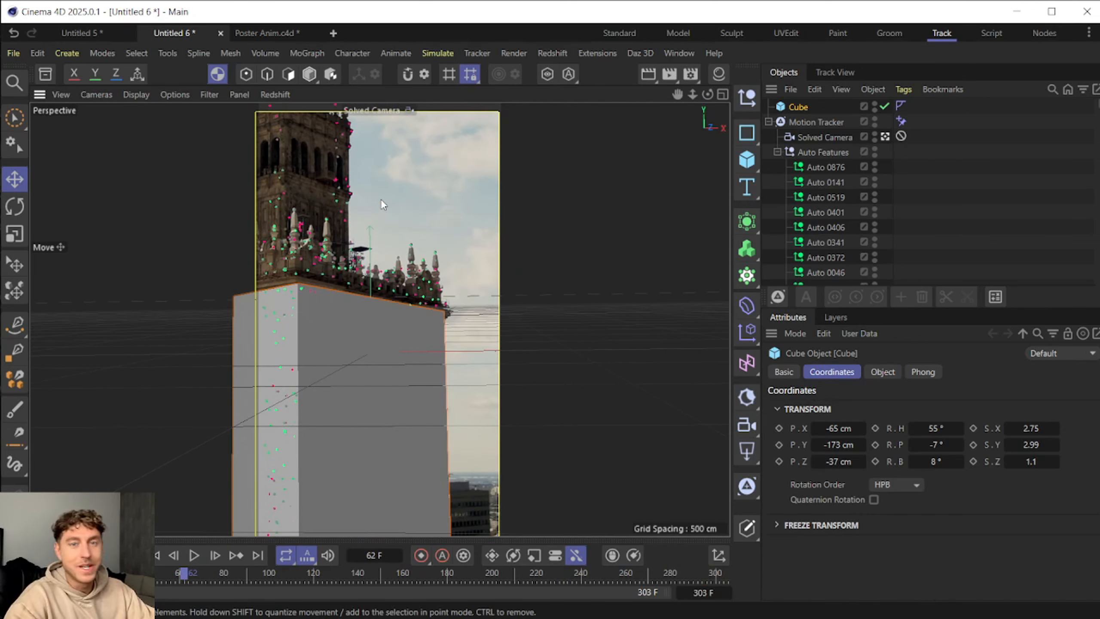
key(shift+f)
Add a plane on the cube's front face at 53, -119, -57 cm, rotated 5.6102°, 79.3855°, 48.9527°
click(747, 160)
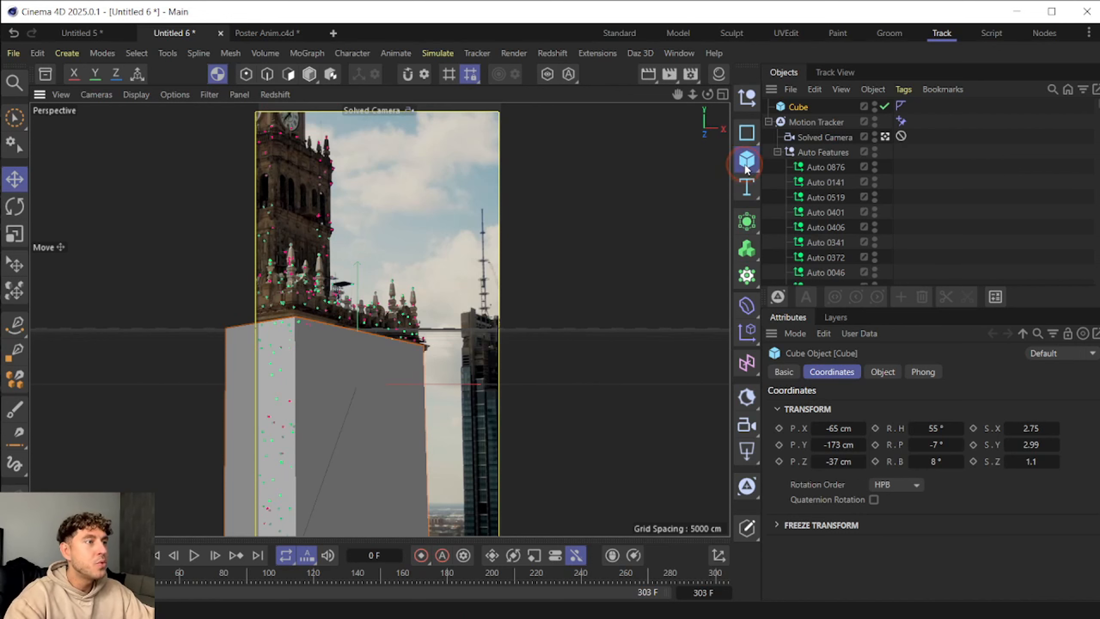
click(822, 217)
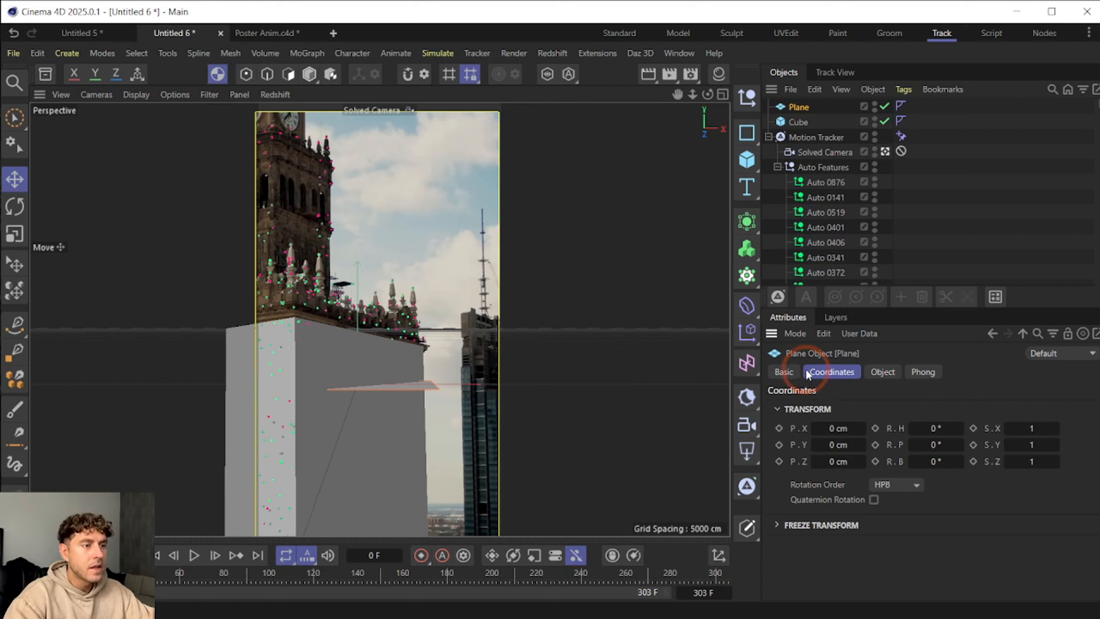
click(831, 369)
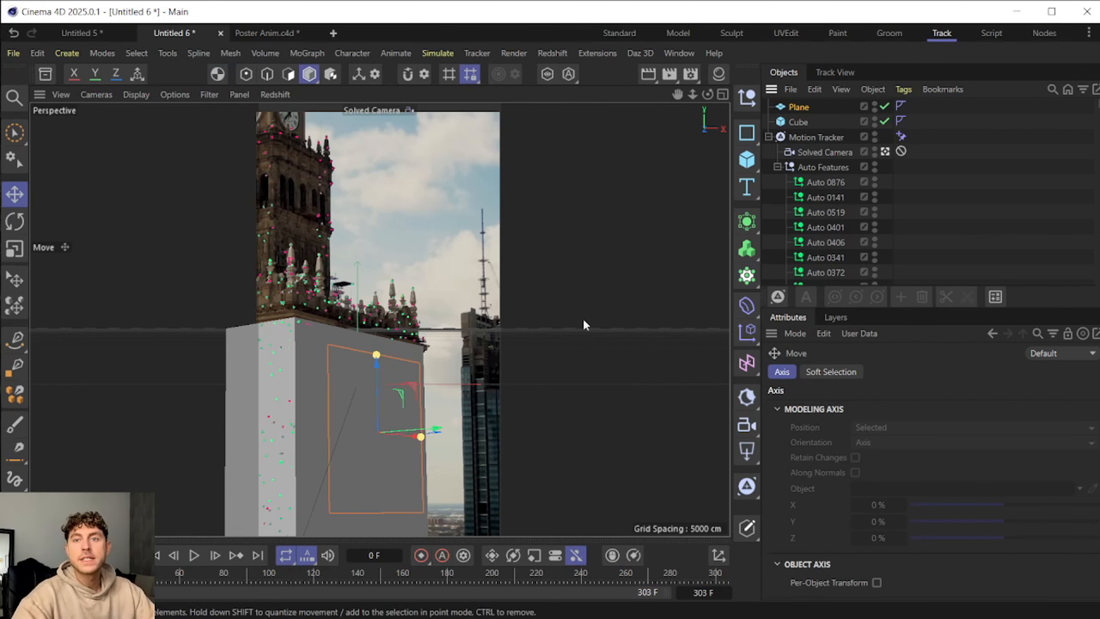
Switch the plane to Polygons mode and compare its Rotate and Move handles, ending with Move active
click(795, 109)
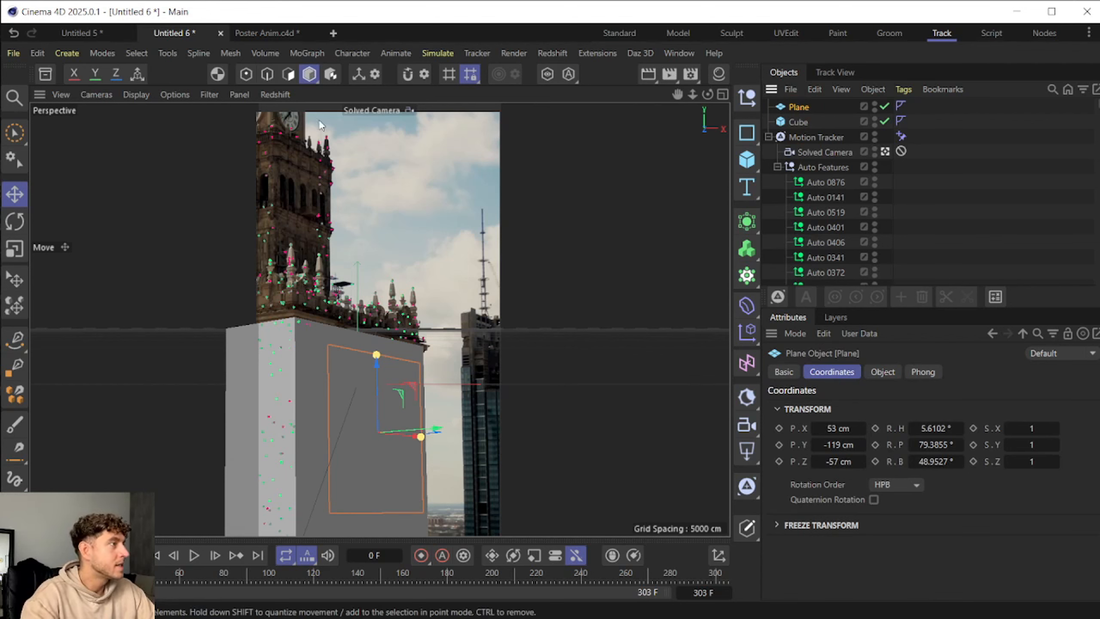
click(285, 75)
click(18, 228)
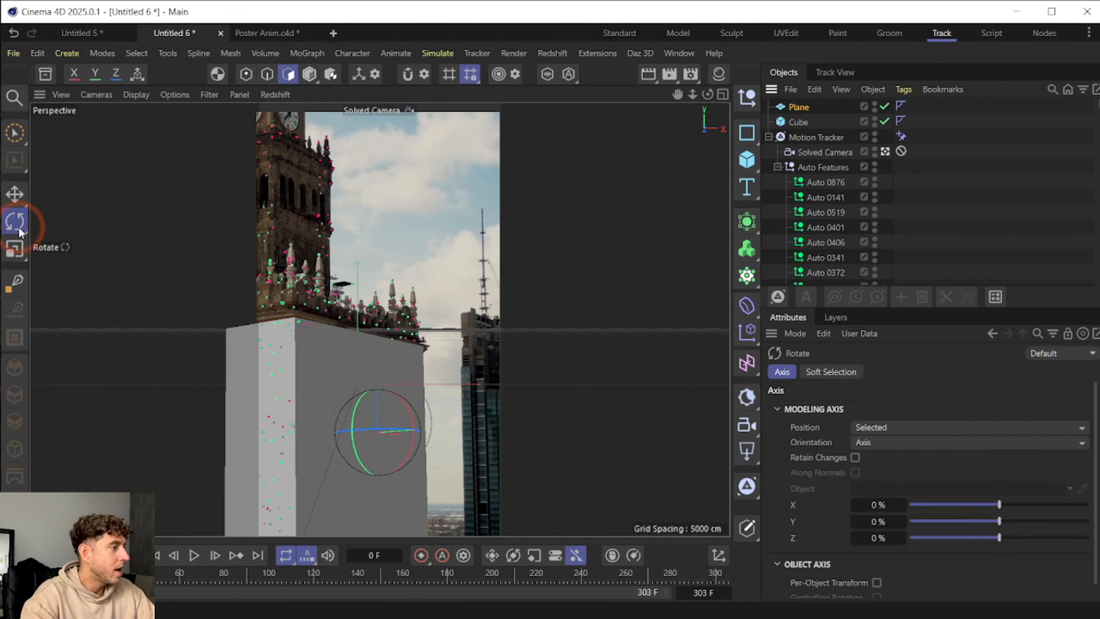
click(14, 194)
click(14, 223)
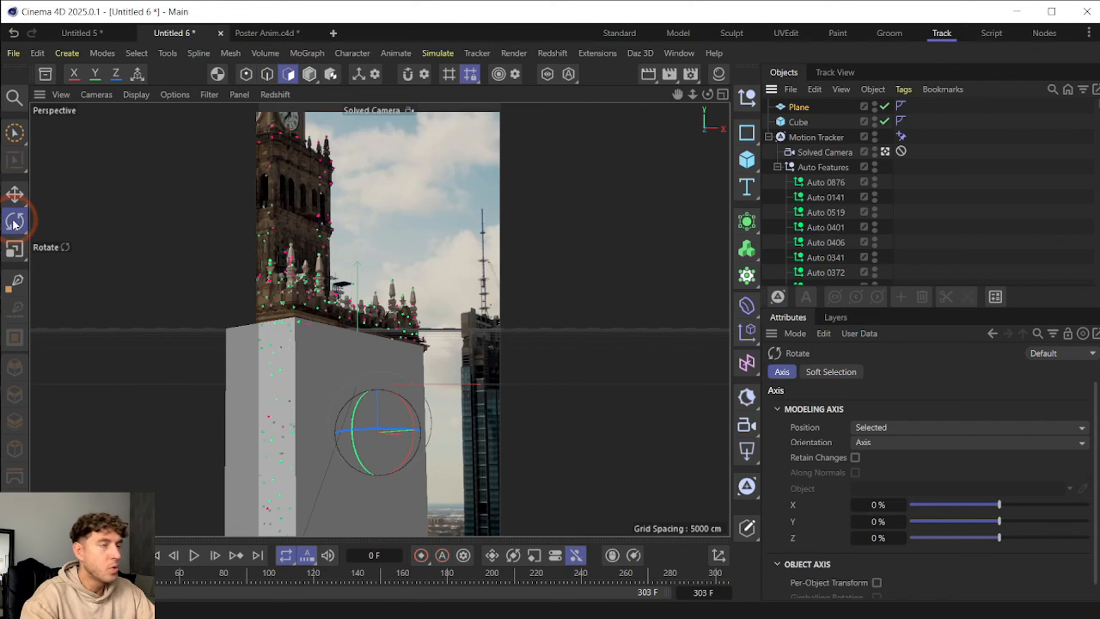
click(14, 194)
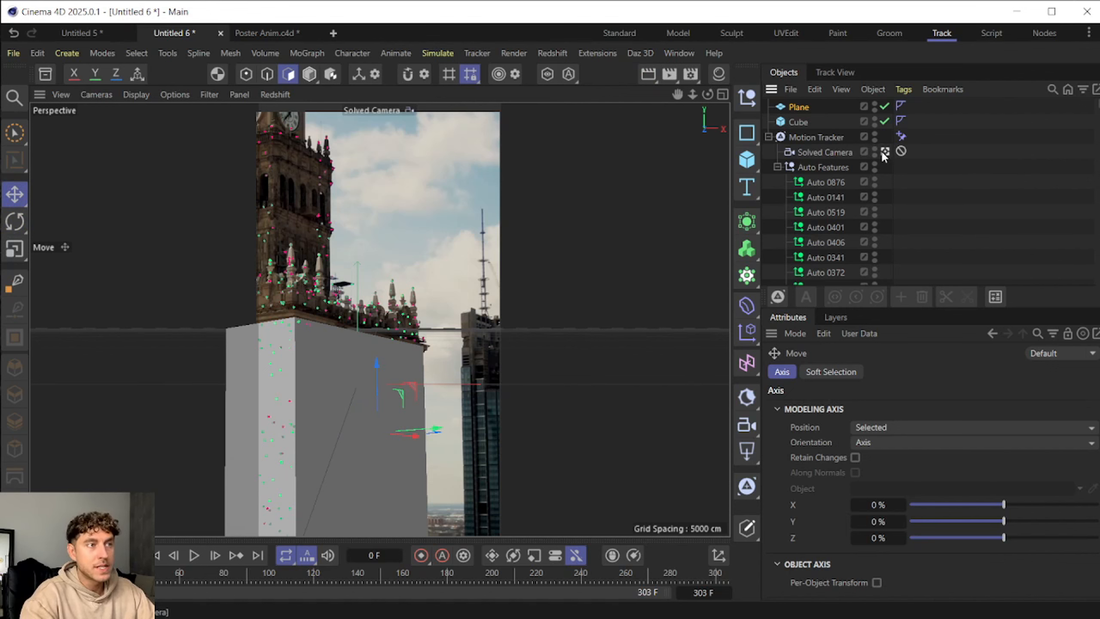
View the scene through the default camera with Gouraud Shading (Lines), facing the plane
click(884, 153)
click(136, 95)
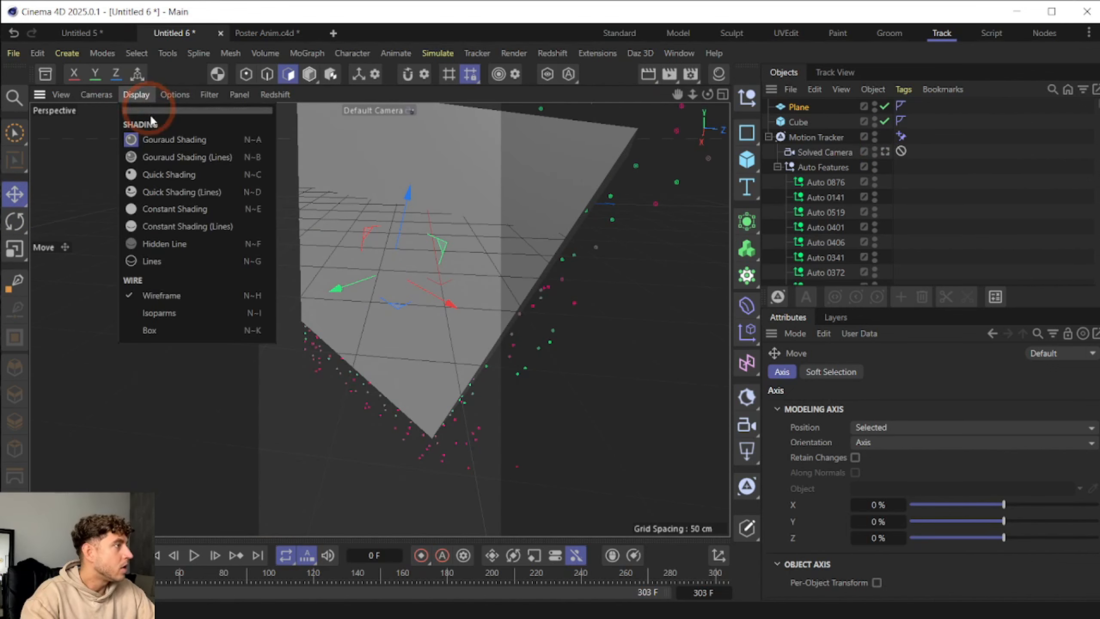
click(163, 156)
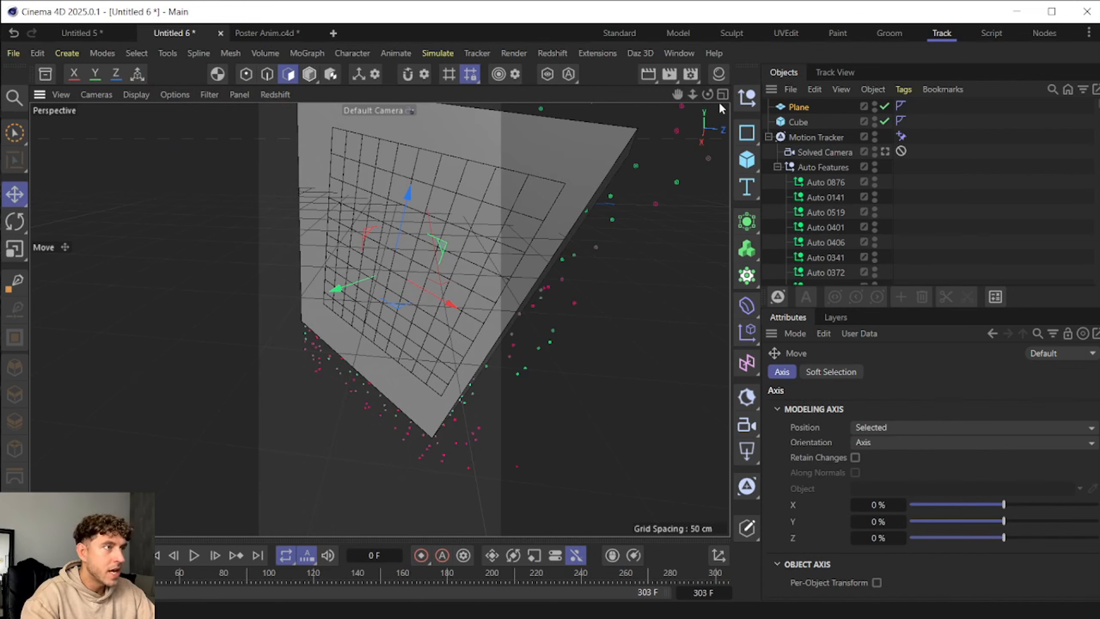
drag(707, 94, 760, 62)
drag(50, 236, 44, 246)
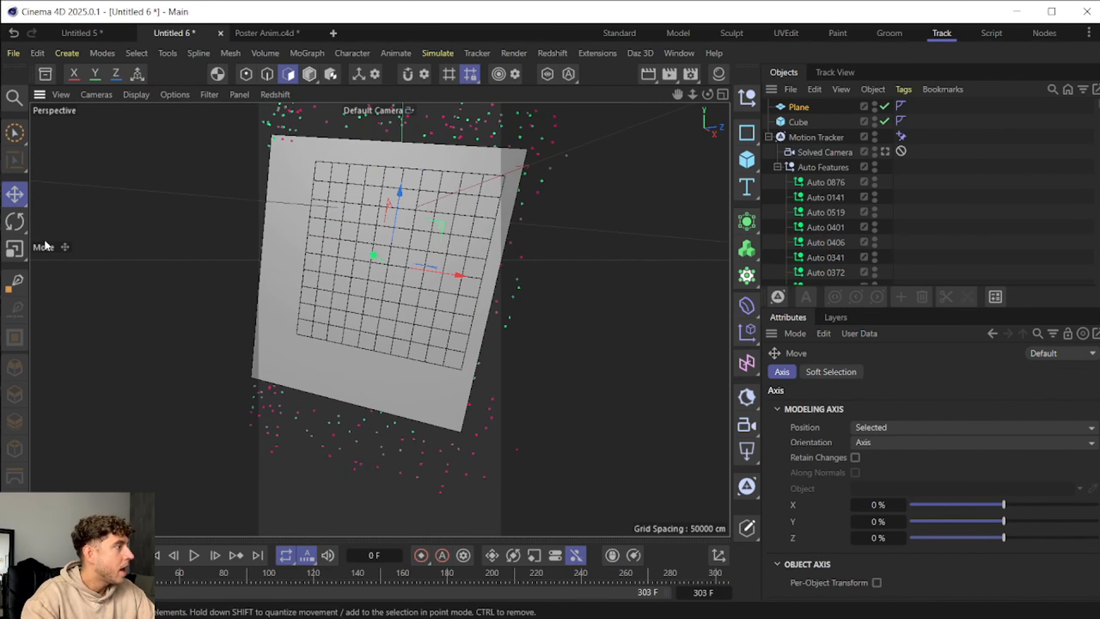
Slide the plane along its local X axis over the cube's face, and return to the solved camera in Model mode
drag(459, 275, 437, 271)
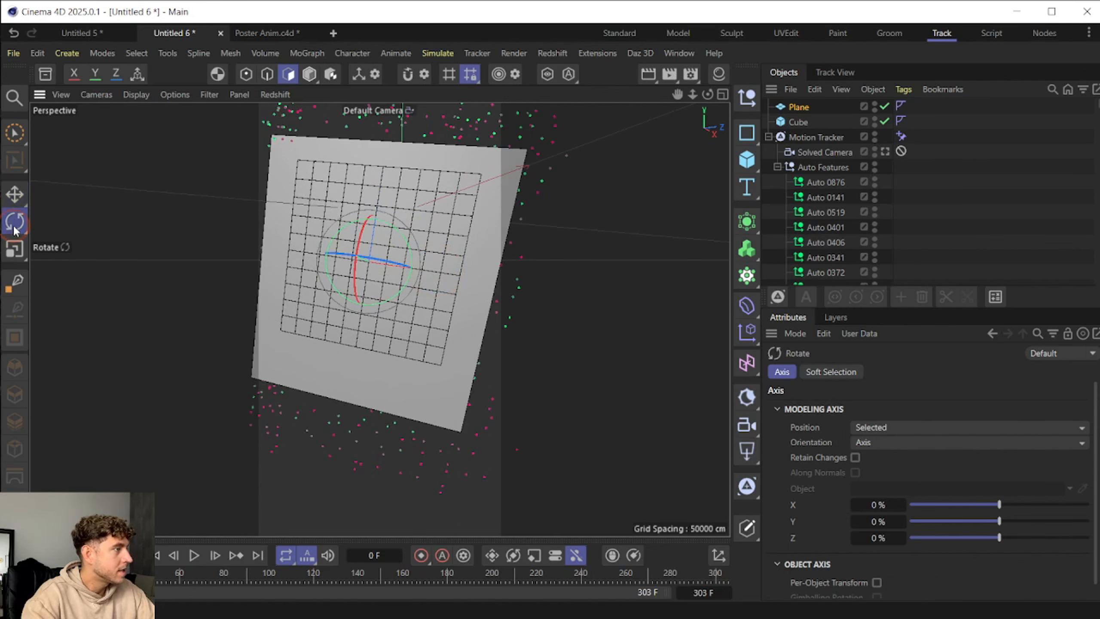
click(885, 151)
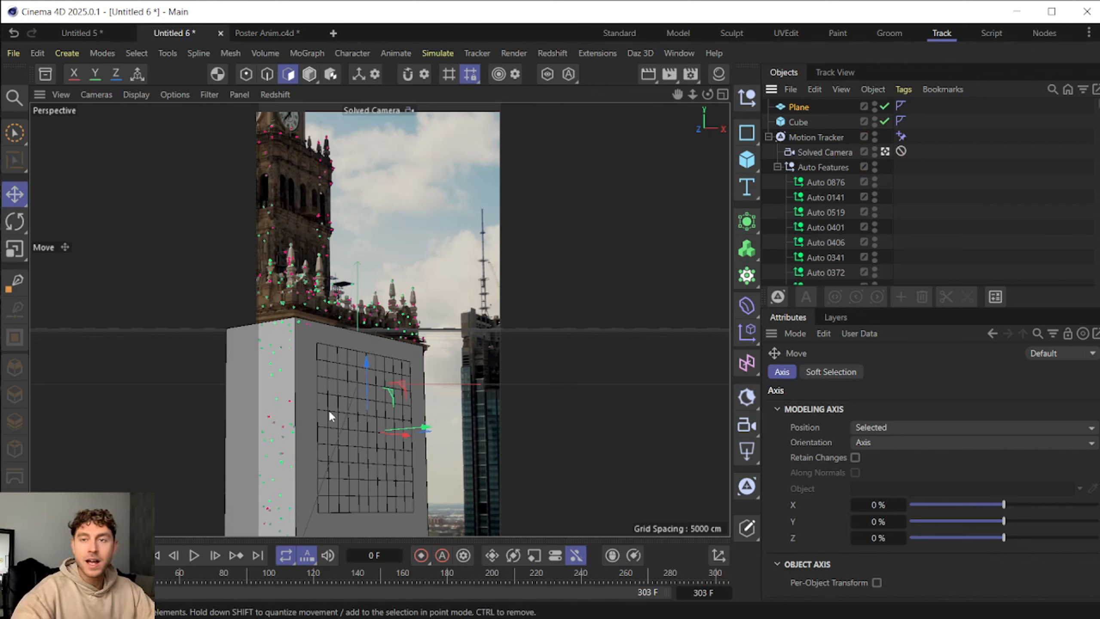
click(308, 74)
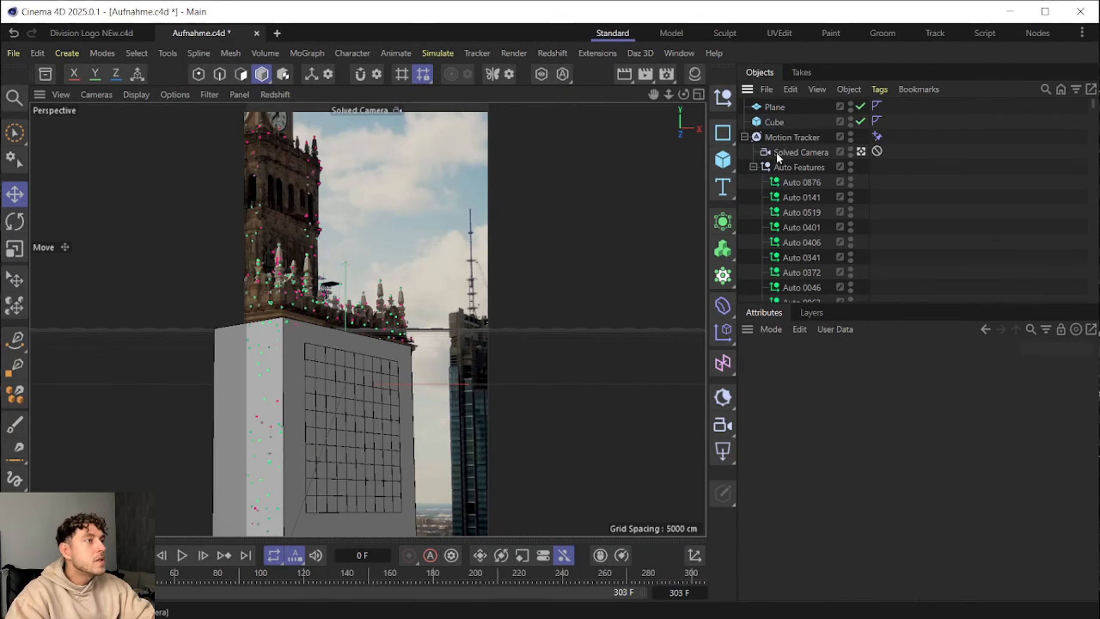
Add a helix spline and set its start radius to 5 cm
click(735, 133)
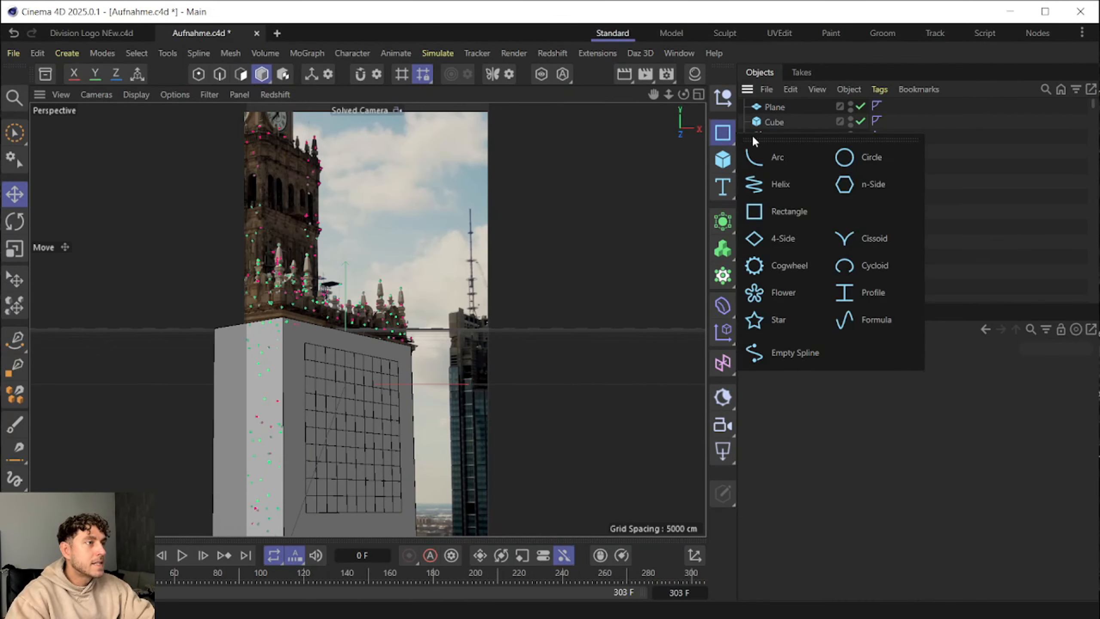
click(780, 188)
click(858, 367)
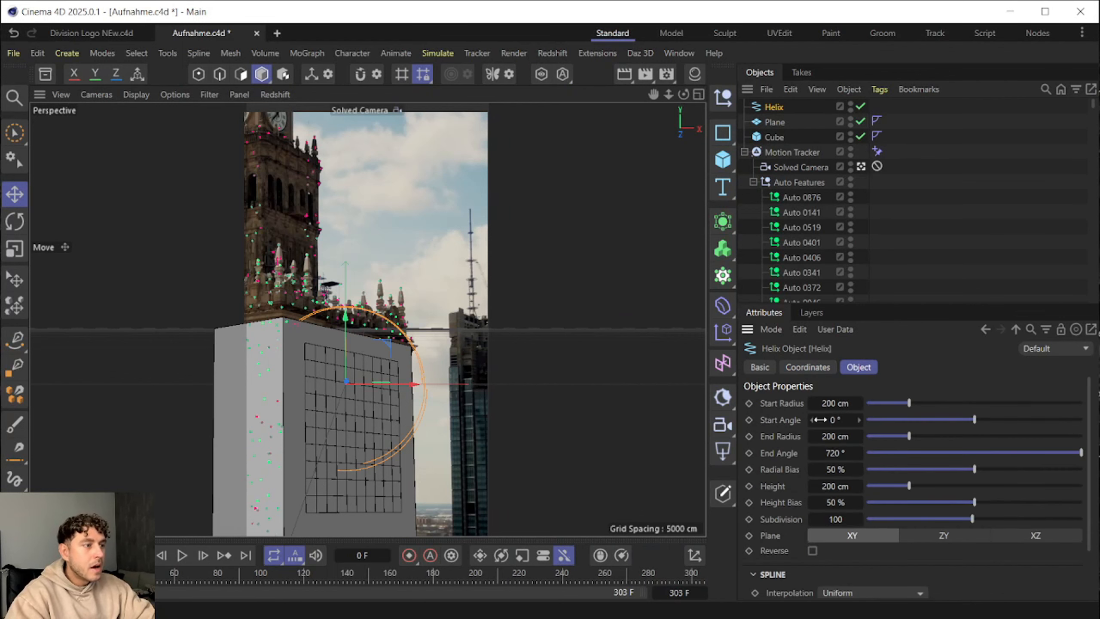
double_click(826, 402)
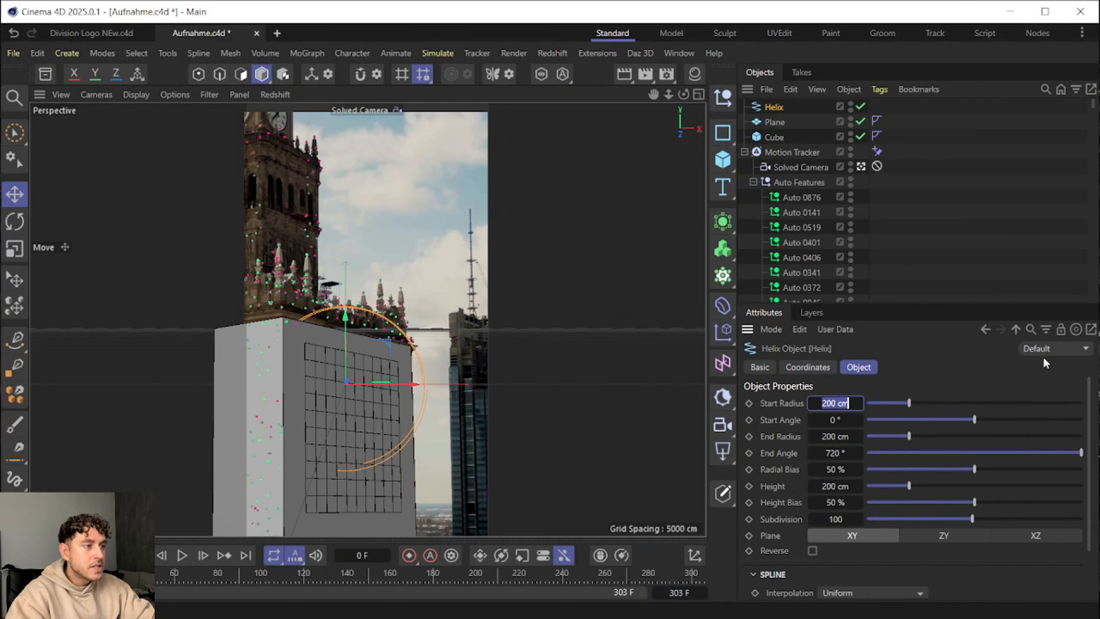
text(5)
key(Return)
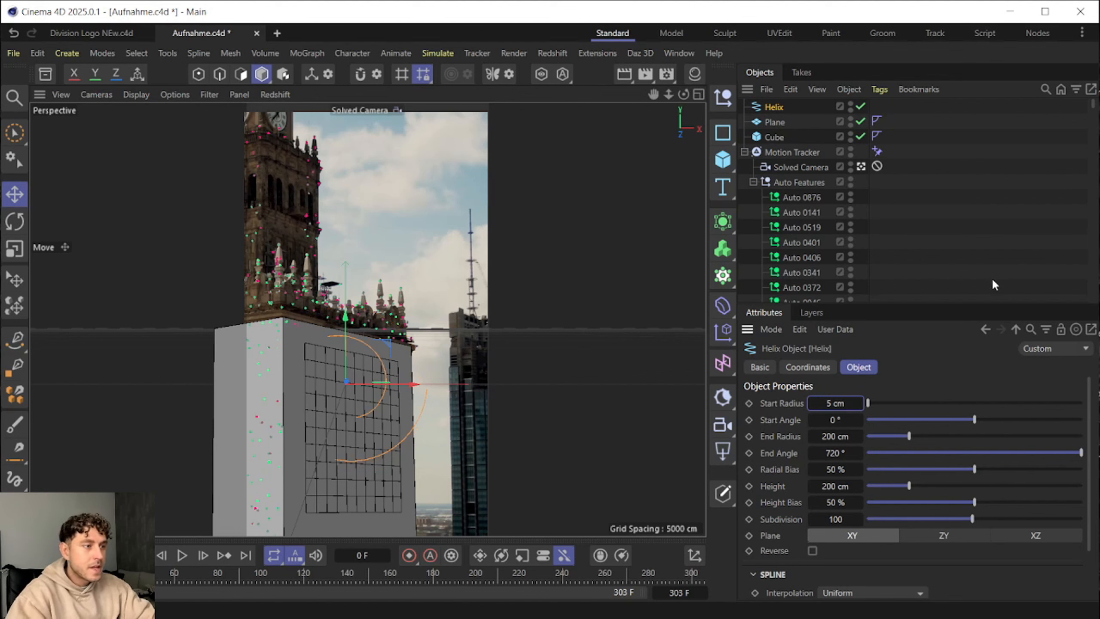
Set the helix's end radius to 30 cm and its height to 0 cm
double_click(812, 435)
text(30)
key(Return)
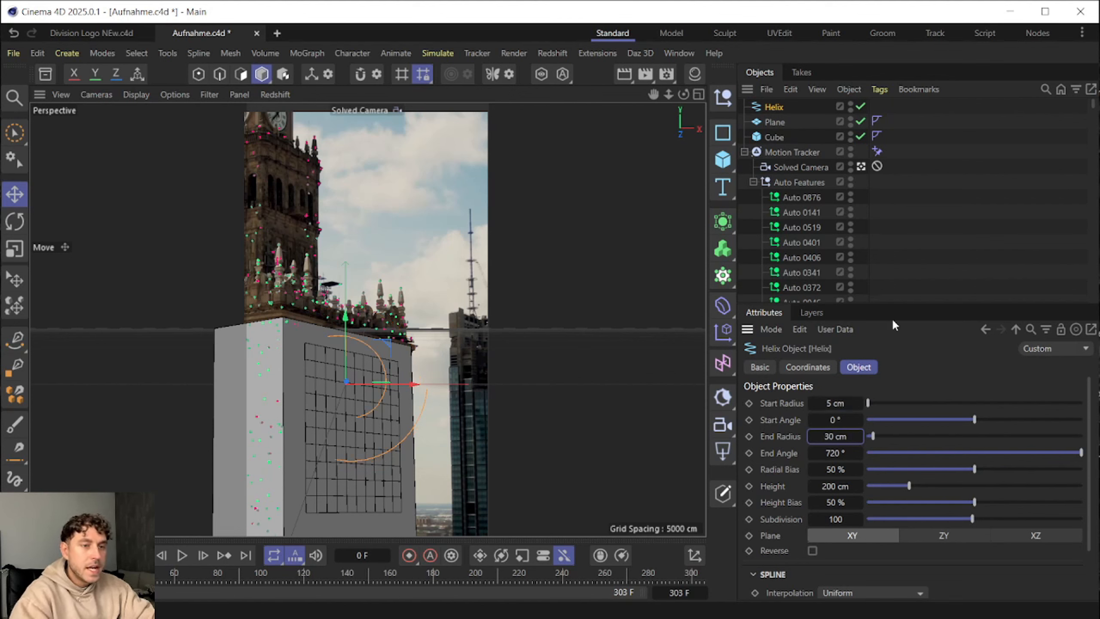
double_click(840, 485)
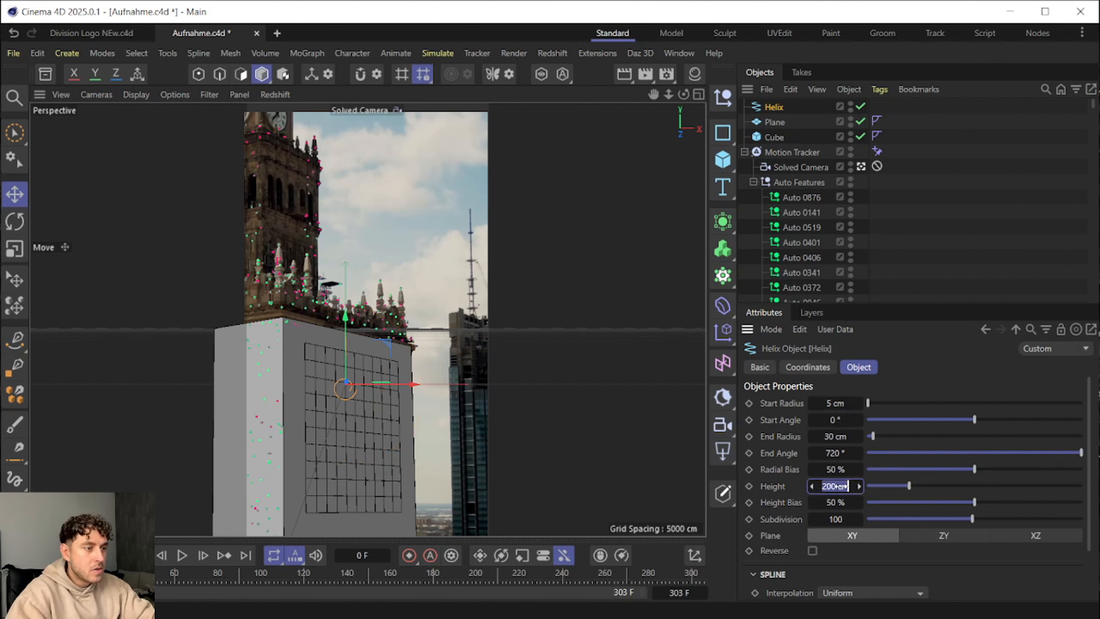
text(0)
key(Return)
Copy the plane's rotation onto the helix: R.H 5.6102°, R.P 79.3855° and R.B 48.9527°
click(778, 122)
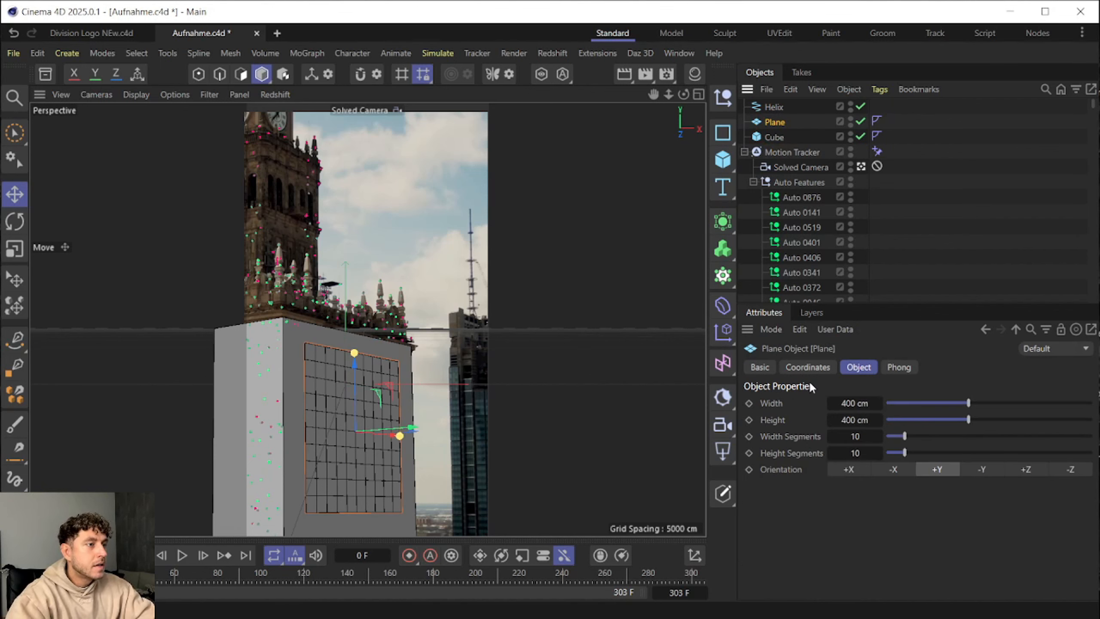
click(808, 367)
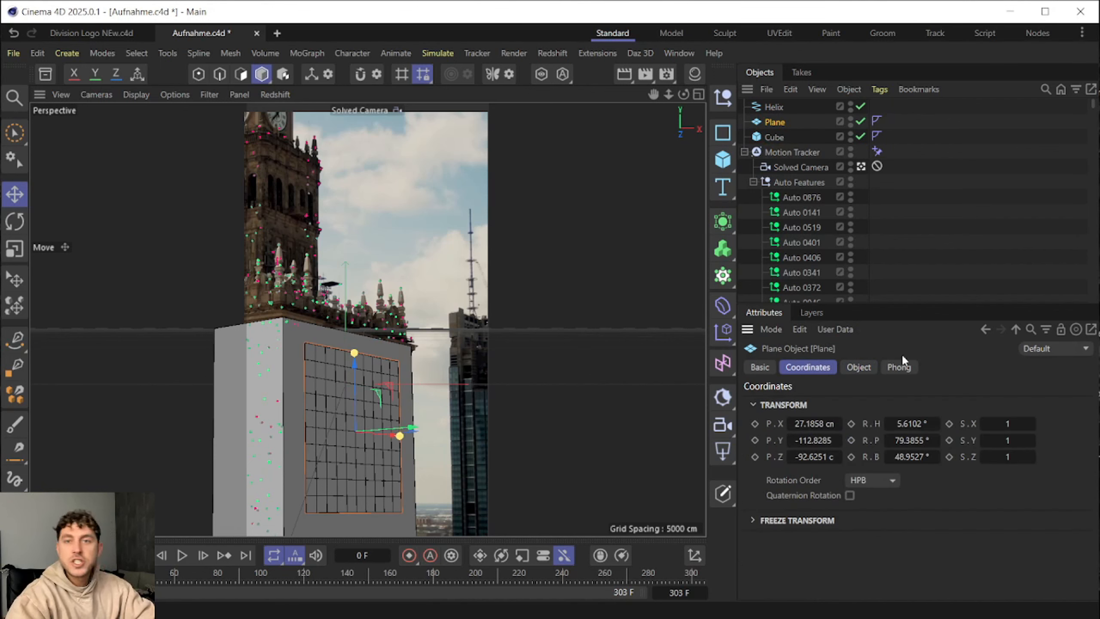
click(774, 107)
double_click(904, 424)
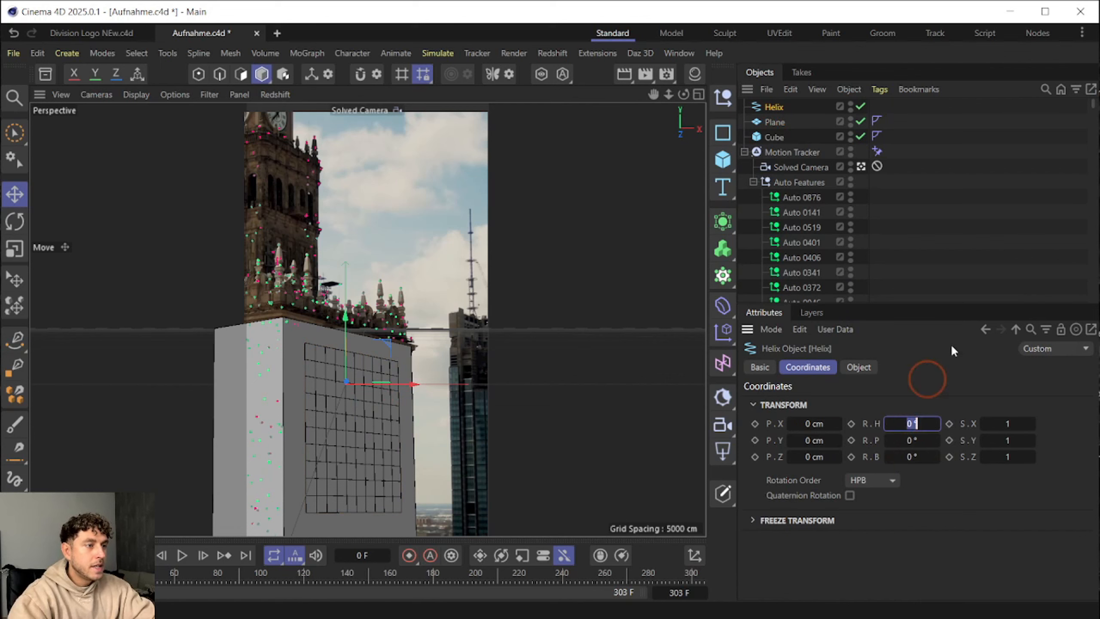
key(ctrl+v)
key(Return)
click(774, 122)
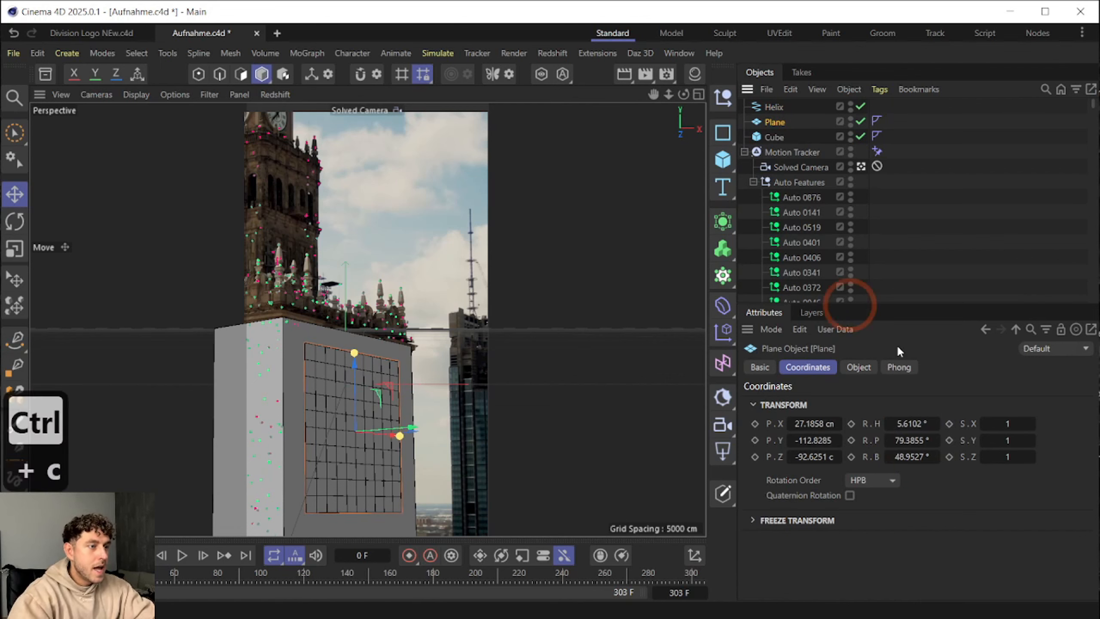
double_click(911, 440)
key(ctrl+c)
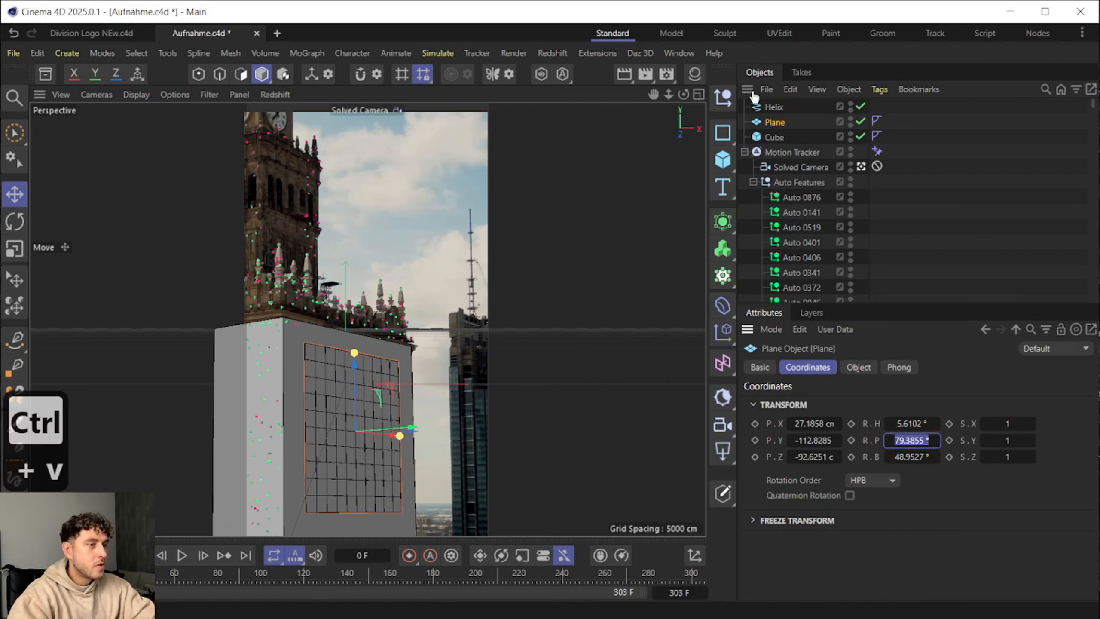
click(774, 107)
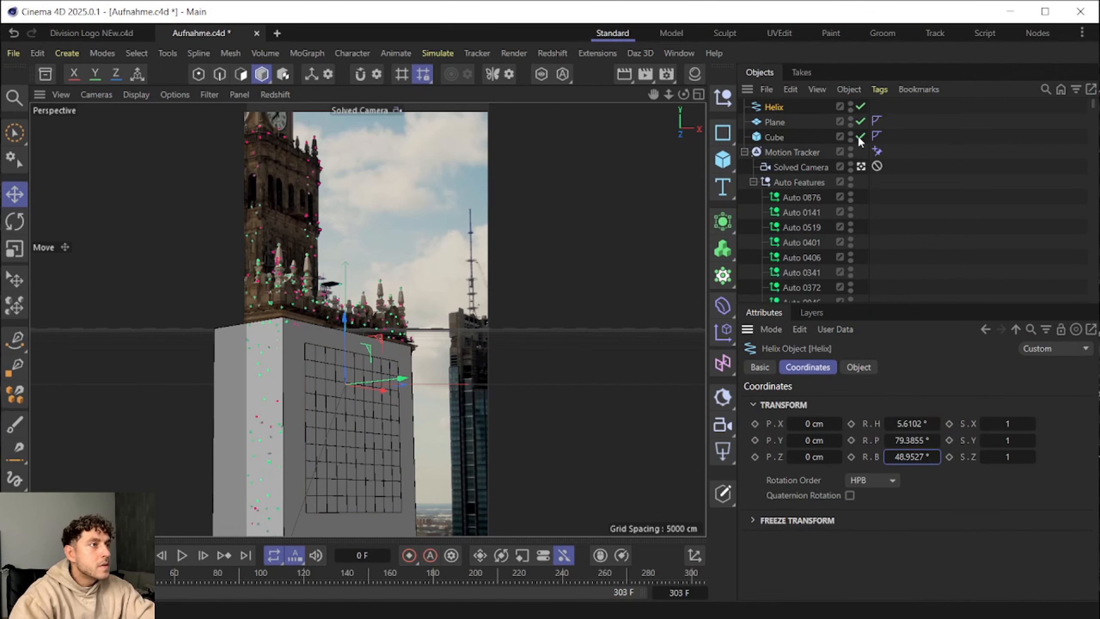
Disable the cube and view the helix and plane from the side through the default camera
click(860, 136)
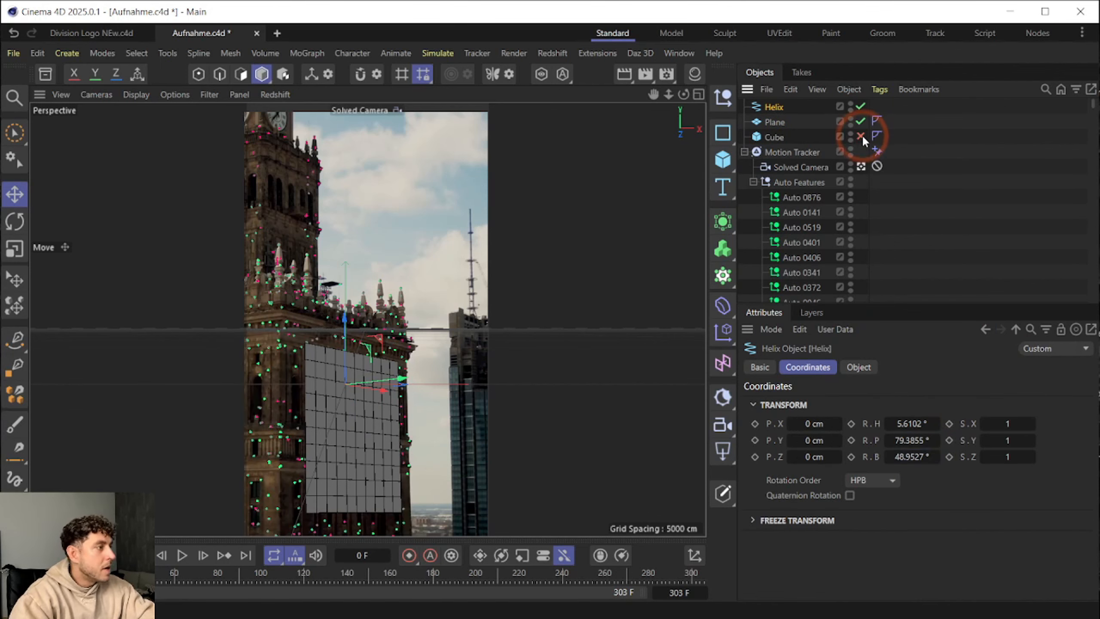
click(861, 167)
scroll(511, 258, up, 5)
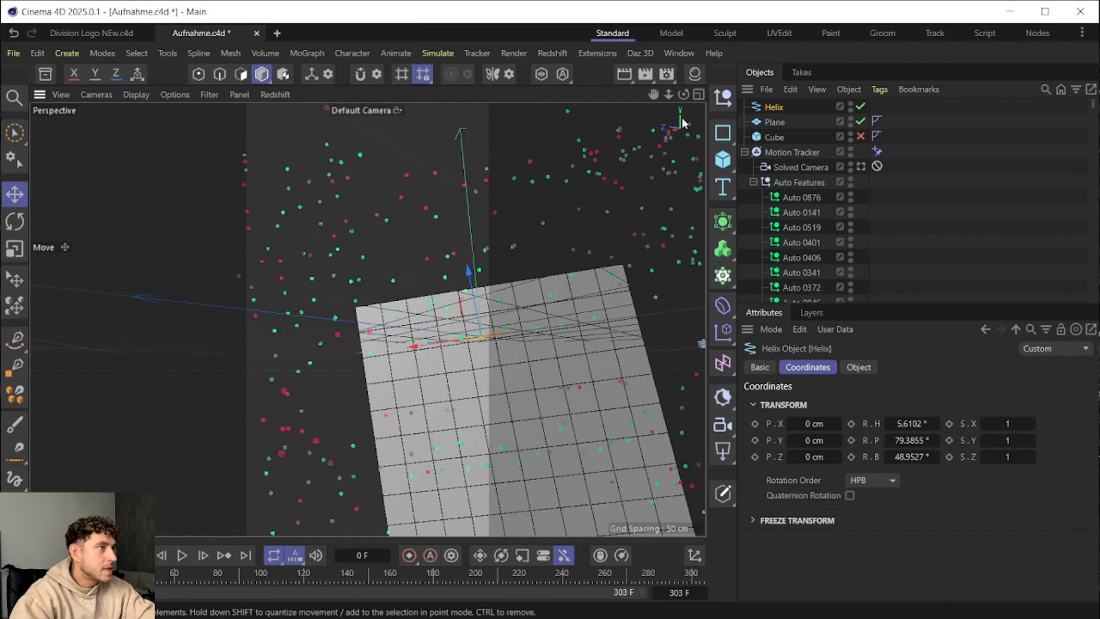
drag(683, 94, 363, 240)
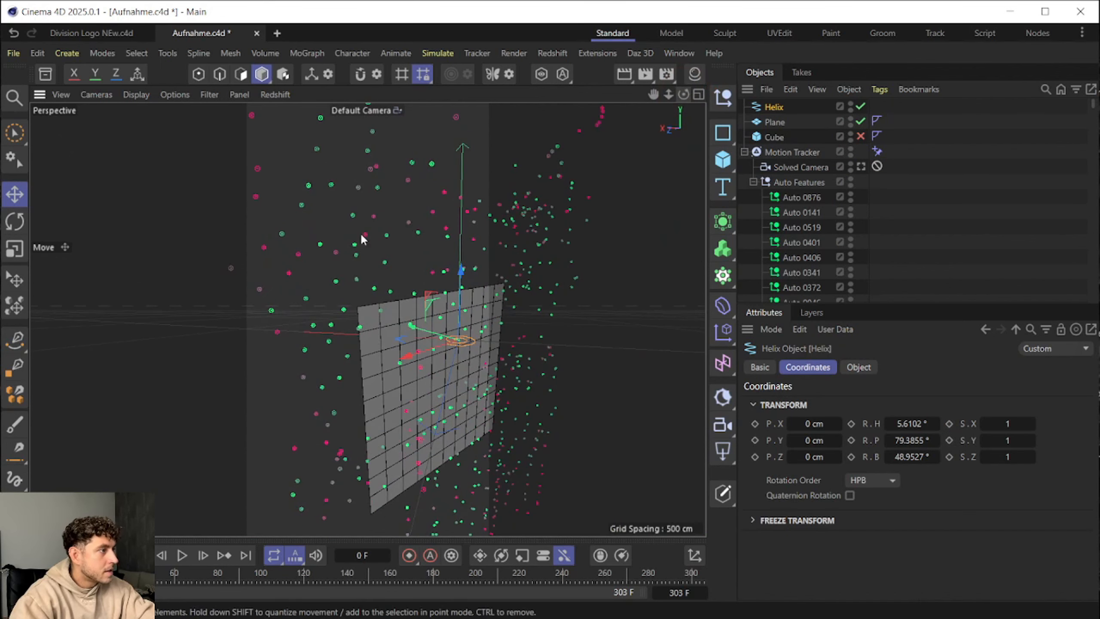
scroll(538, 373, up, 4)
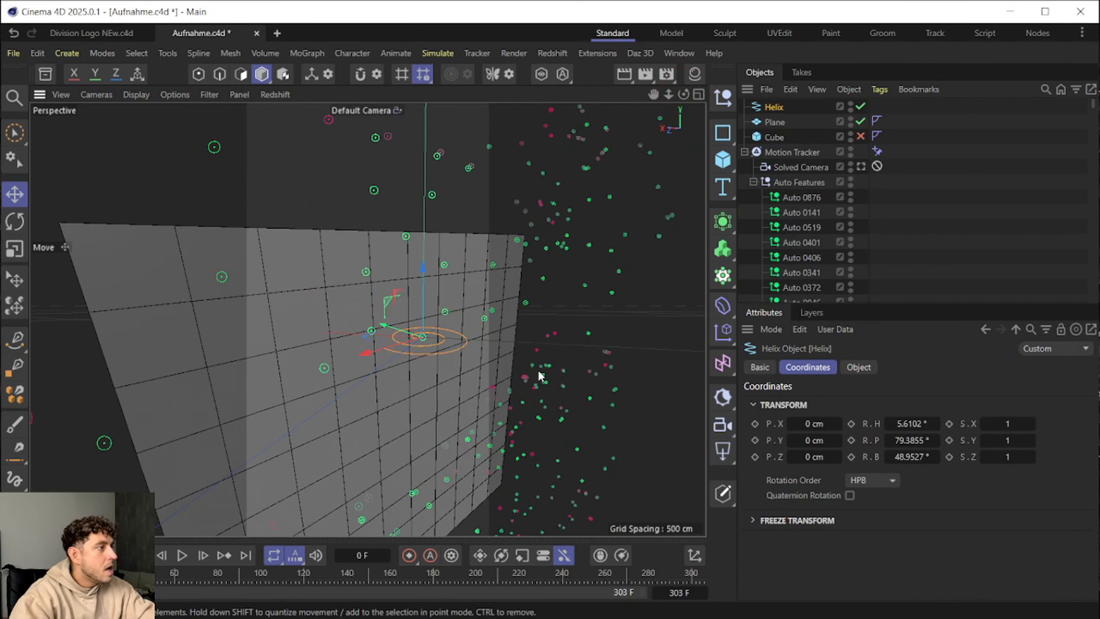
Set the helix's plane to ZY and return to the solved camera
click(861, 369)
click(942, 537)
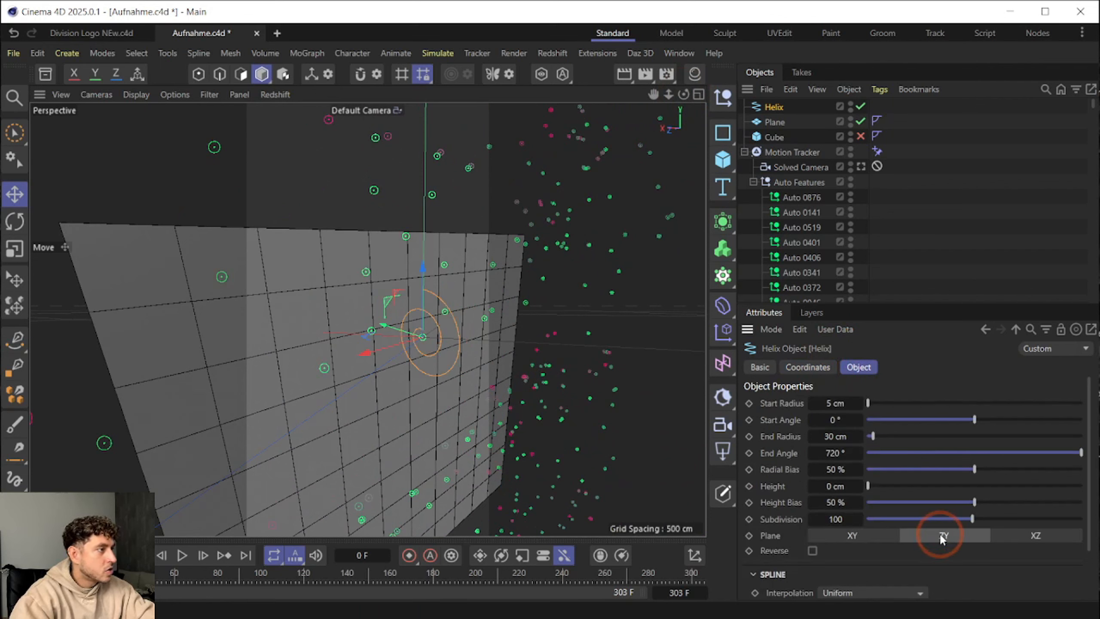
key(r)
click(879, 181)
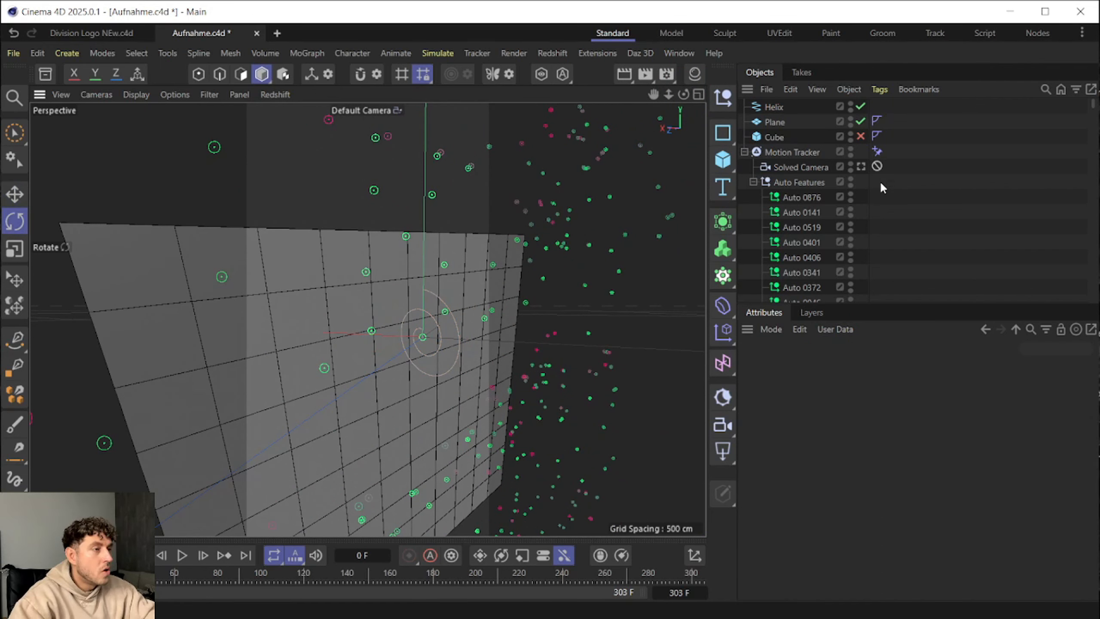
click(860, 166)
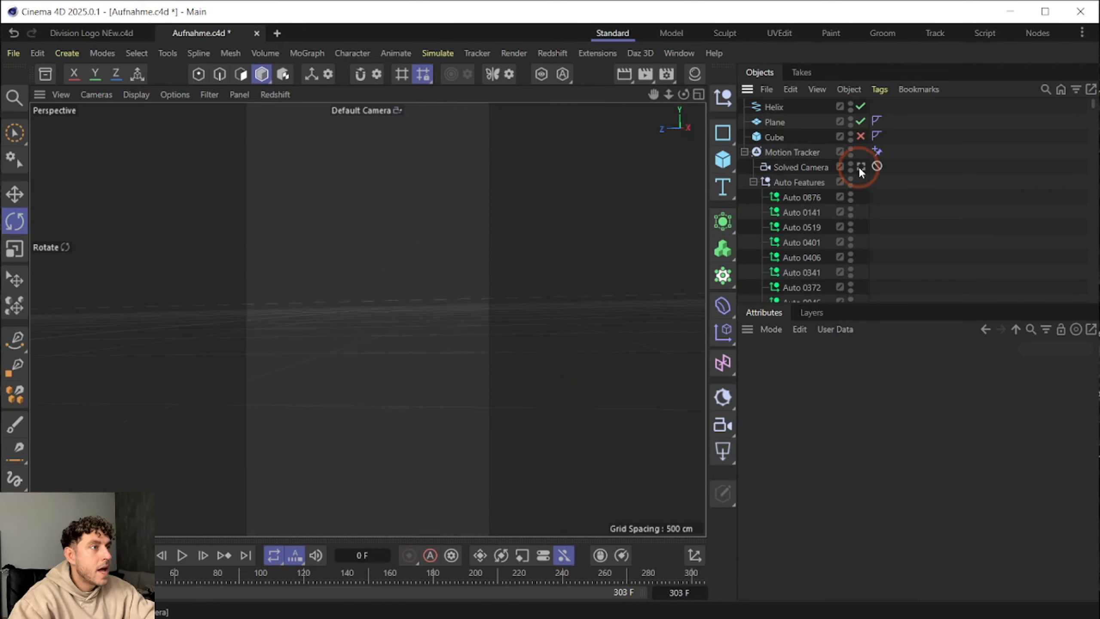
Add a Spline Wrap deformer and copy the plane's rotation onto it: R.H 5.6102°, R.P 79.3855° and R.B 48.9527°
click(722, 306)
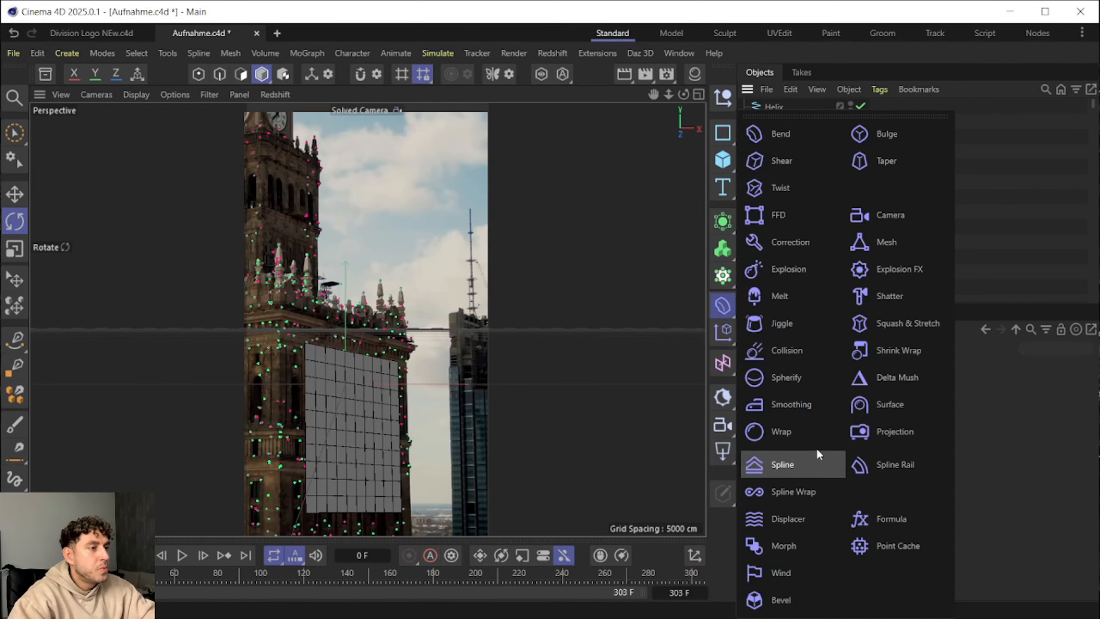
click(816, 491)
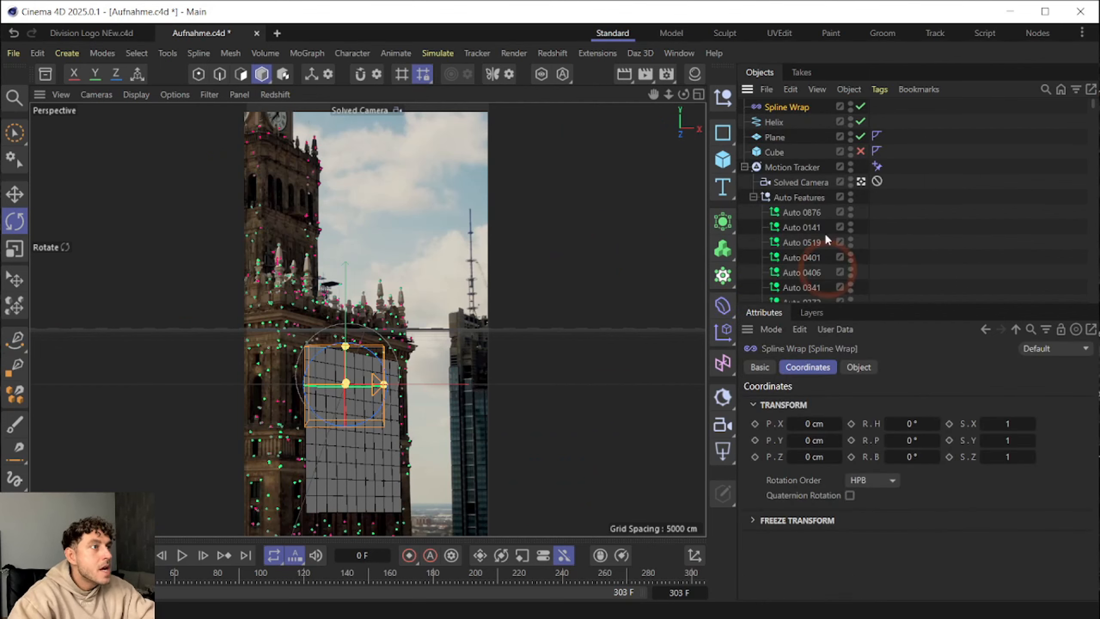
click(774, 138)
click(909, 424)
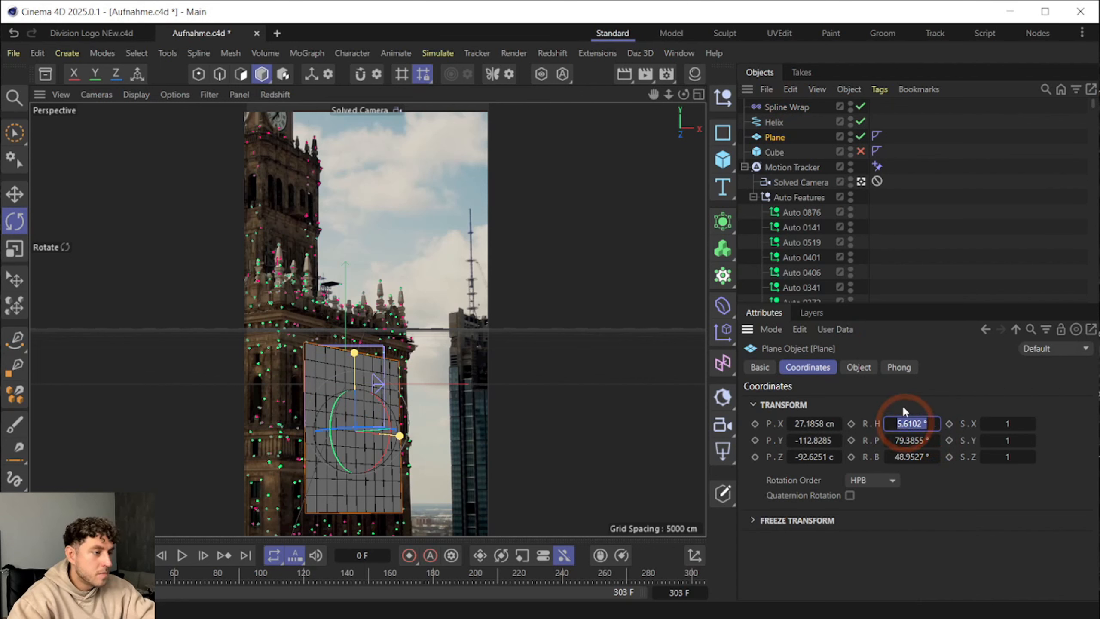
click(777, 106)
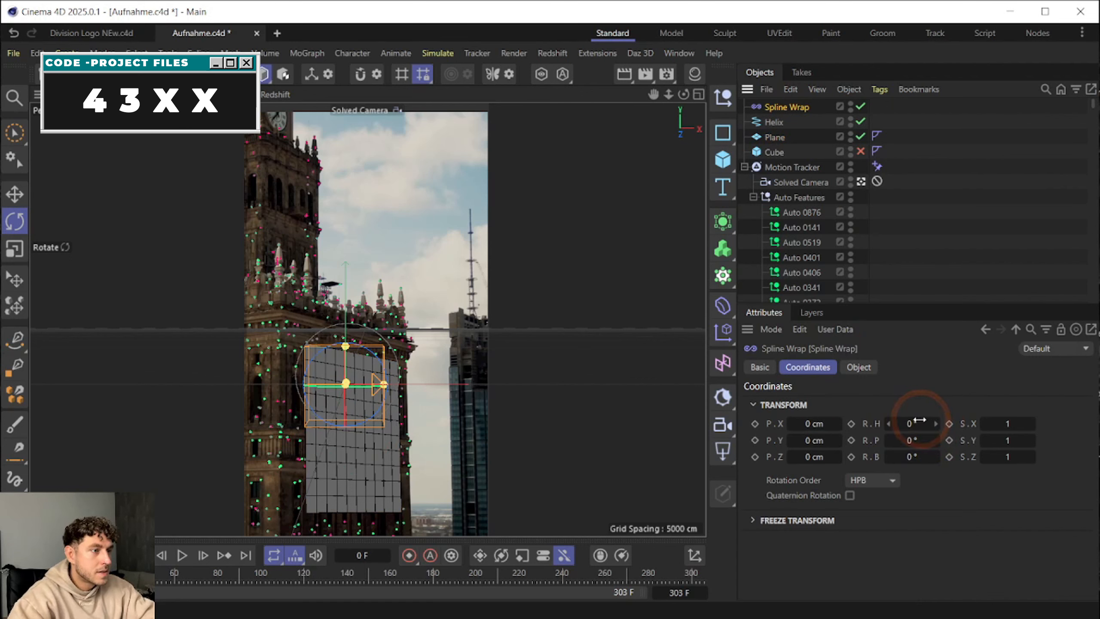
click(918, 422)
key(ctrl+v)
key(Return)
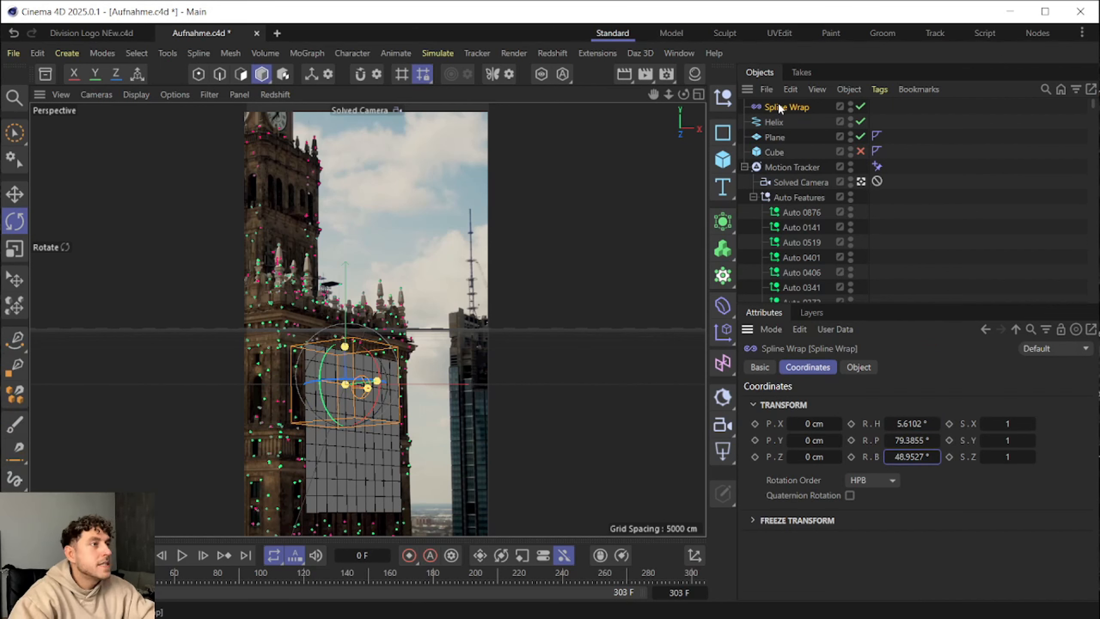
Nest the Spline Wrap under the plane, with the Helix as its spline and +Z as its axis
drag(777, 103, 779, 141)
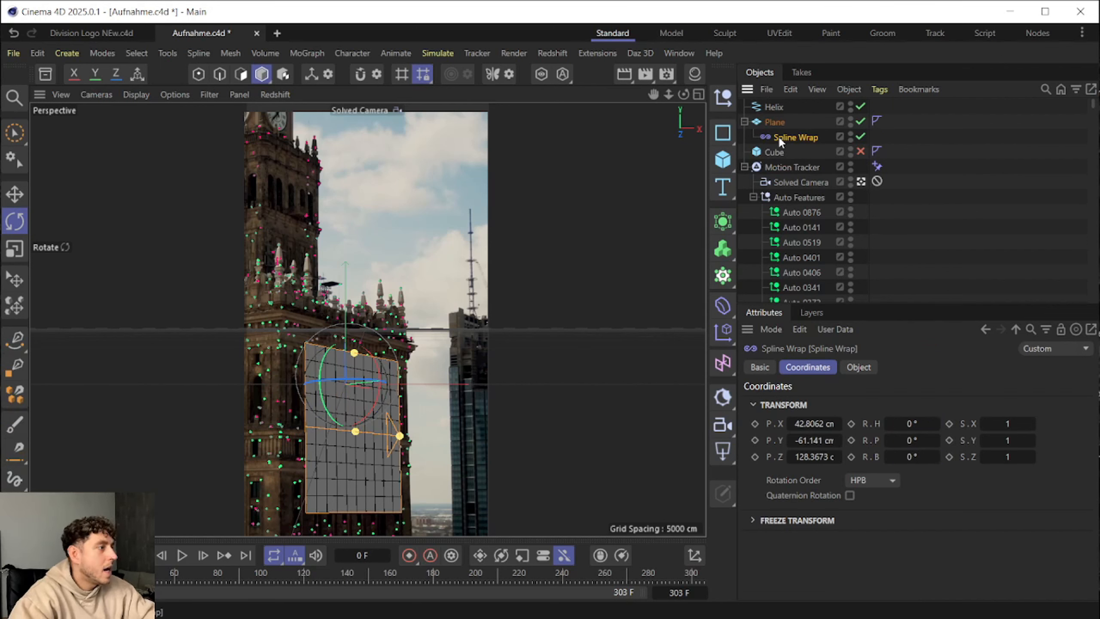
click(850, 366)
drag(755, 108, 845, 402)
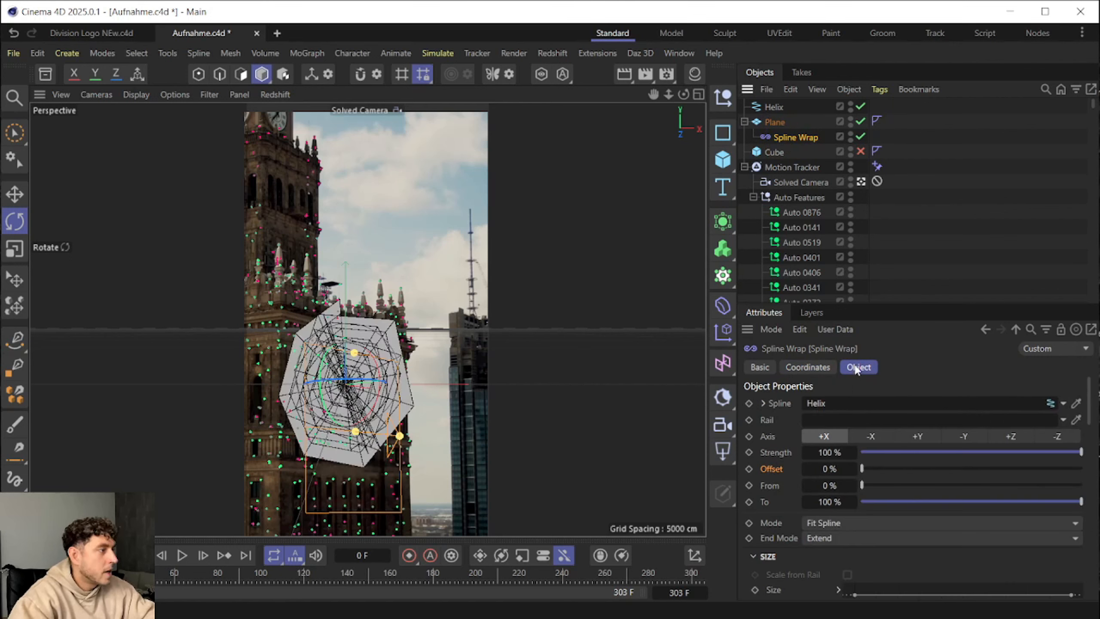
click(1011, 436)
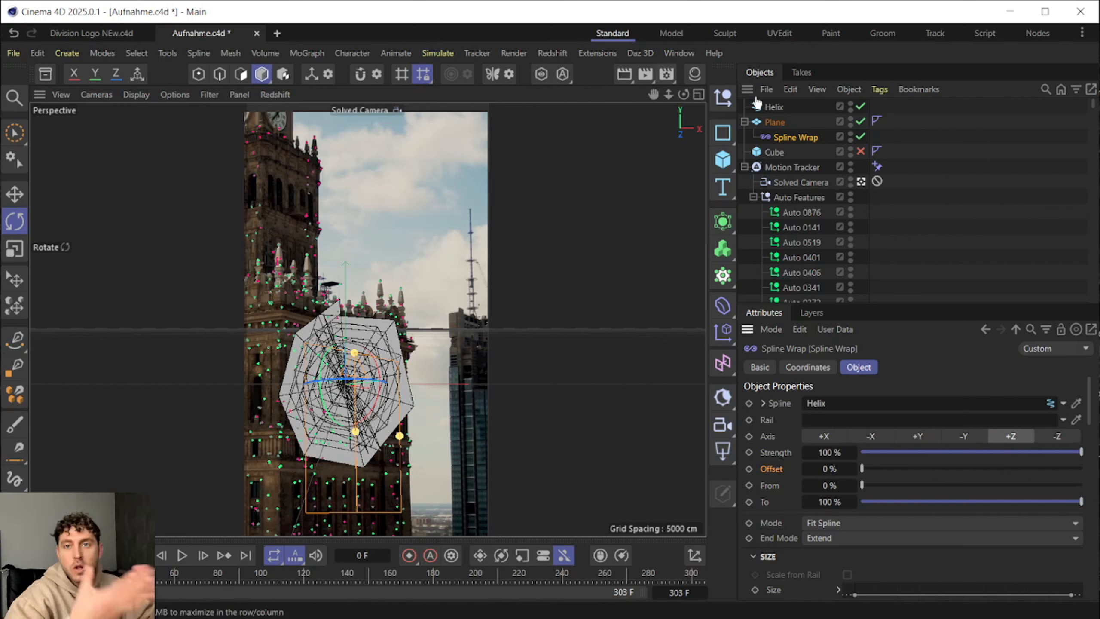
Set the plane's orientation to +X and its width and height segments to 100 each
click(780, 121)
click(859, 469)
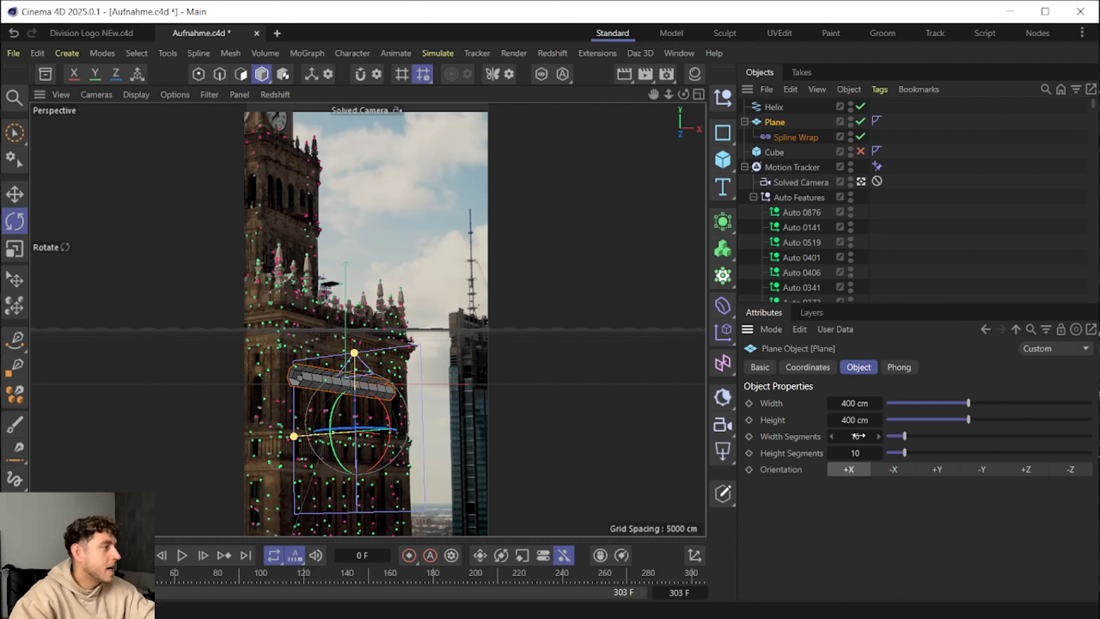
double_click(858, 435)
text(100)
key(Return)
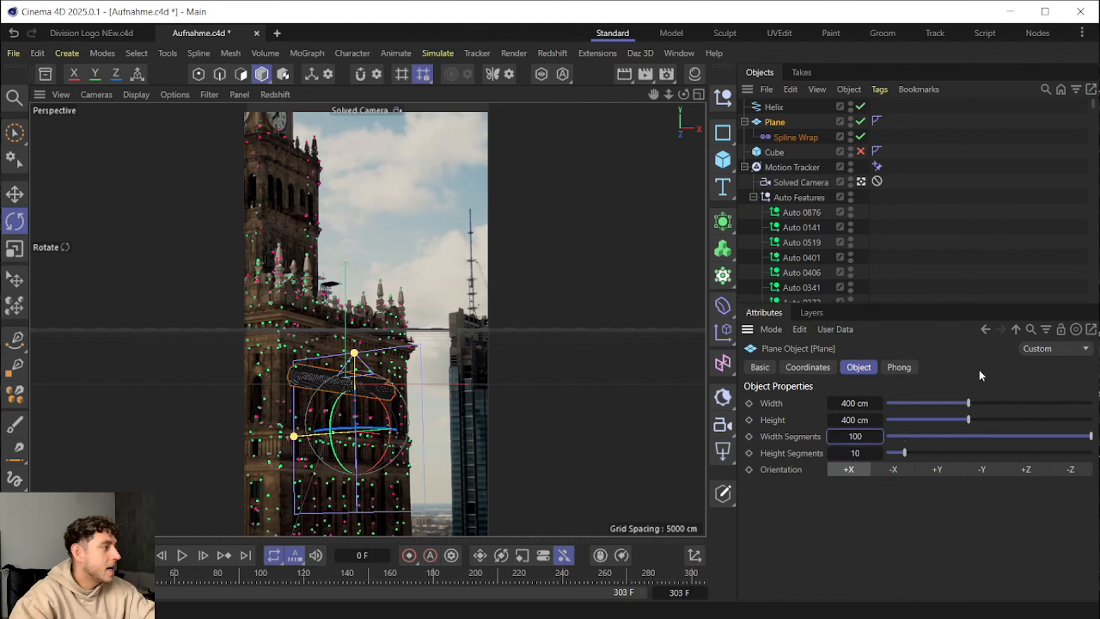
double_click(862, 452)
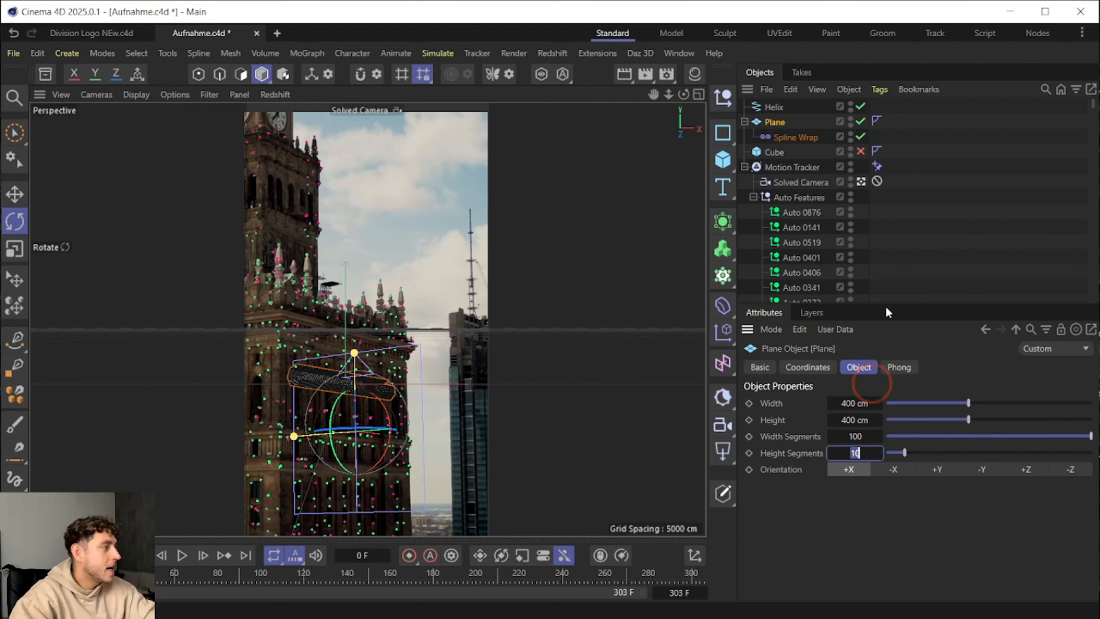
text(100)
key(Return)
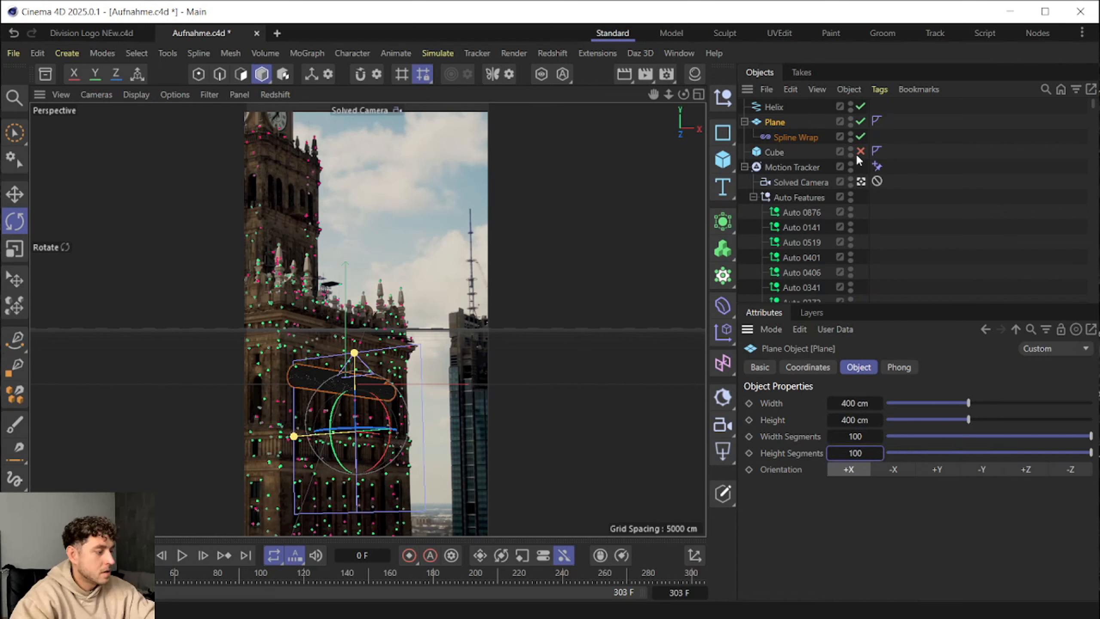
Enable the cube, and move and rotate the plane and helix together so the roll lies along the upper edge of the cube's face
click(859, 152)
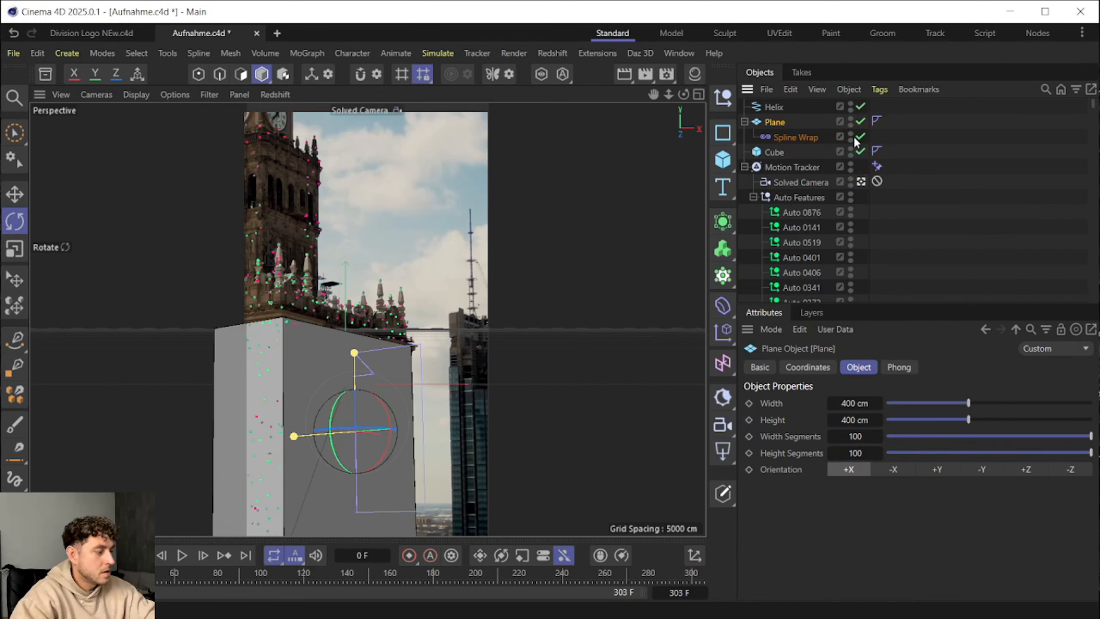
click(780, 121)
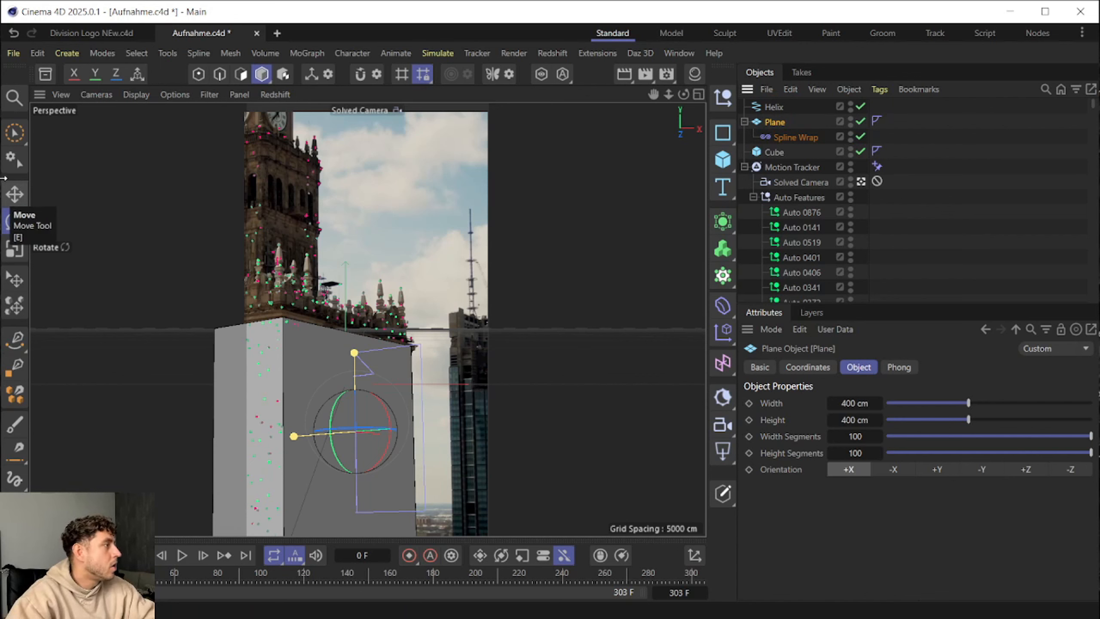
click(14, 195)
ctrl+click(773, 107)
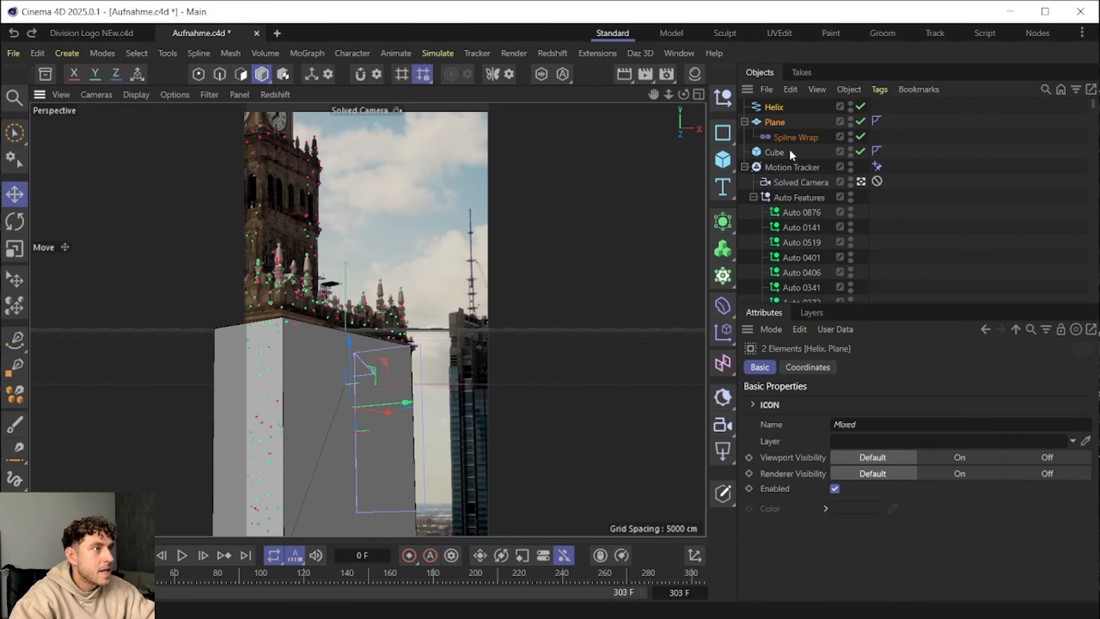
drag(391, 403, 413, 400)
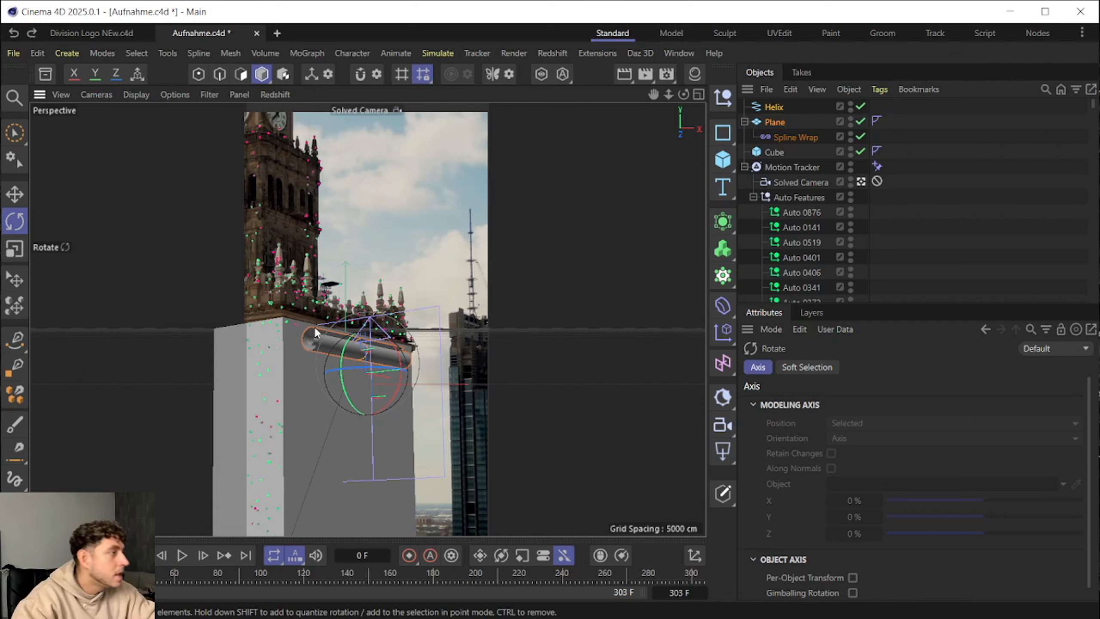
drag(399, 390, 406, 323)
key(e)
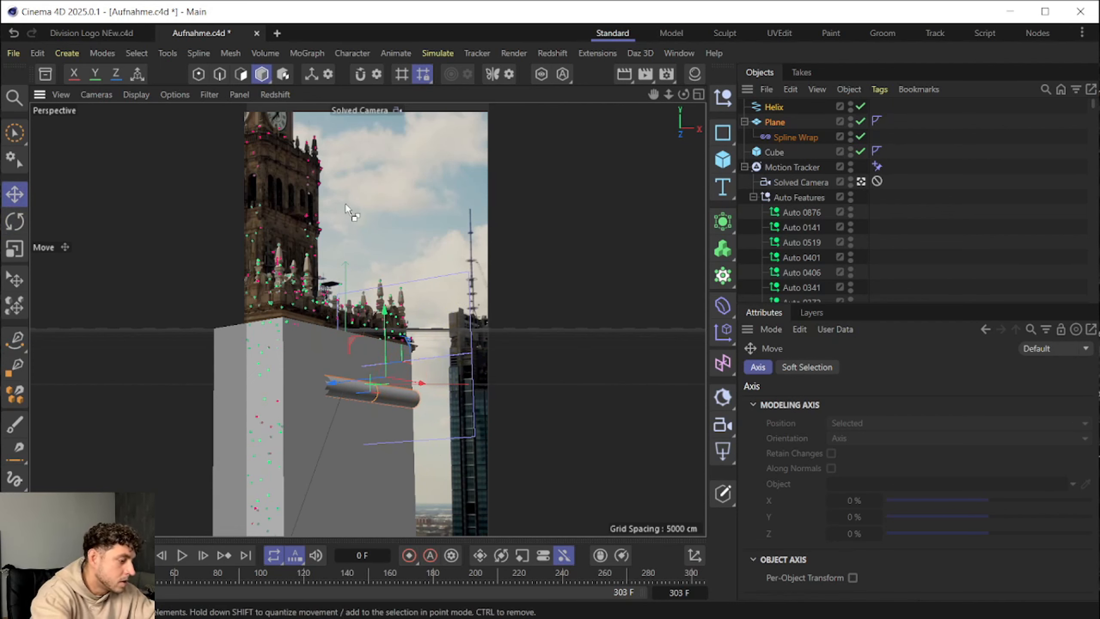
click(860, 151)
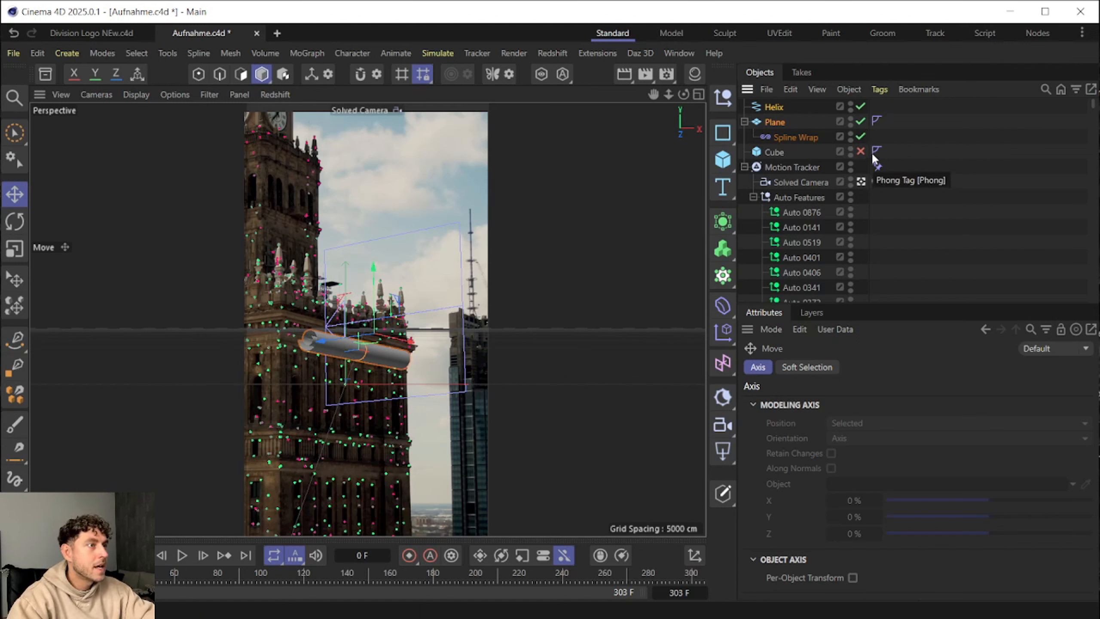
key(ctrl+z)
Bake the selected plane and helix into separate editable copies with Current State to Object
click(745, 121)
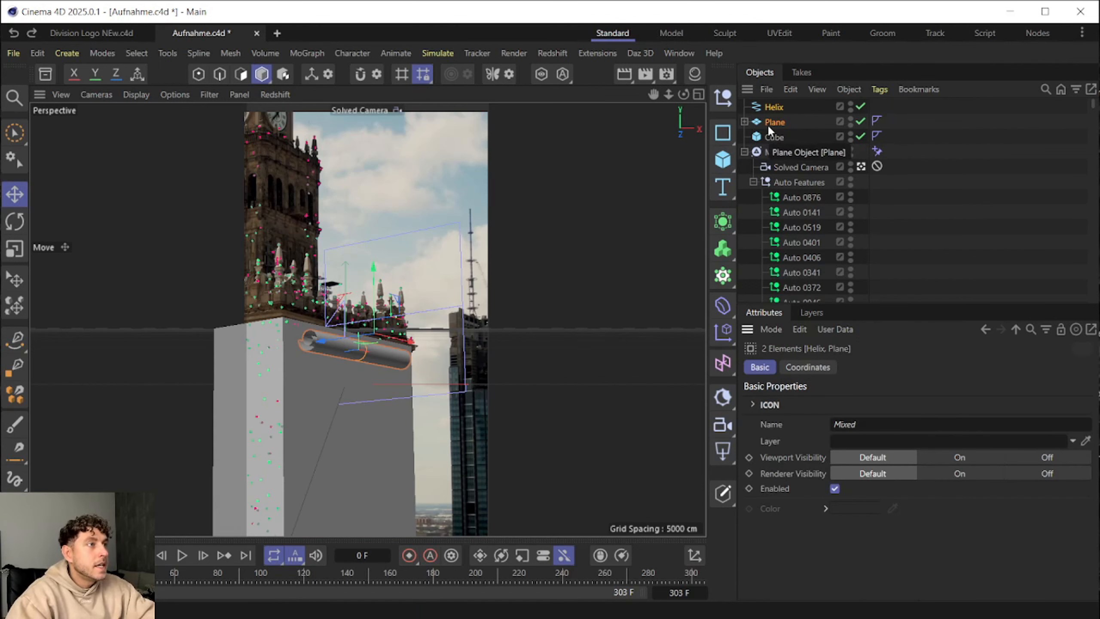
click(744, 122)
click(745, 122)
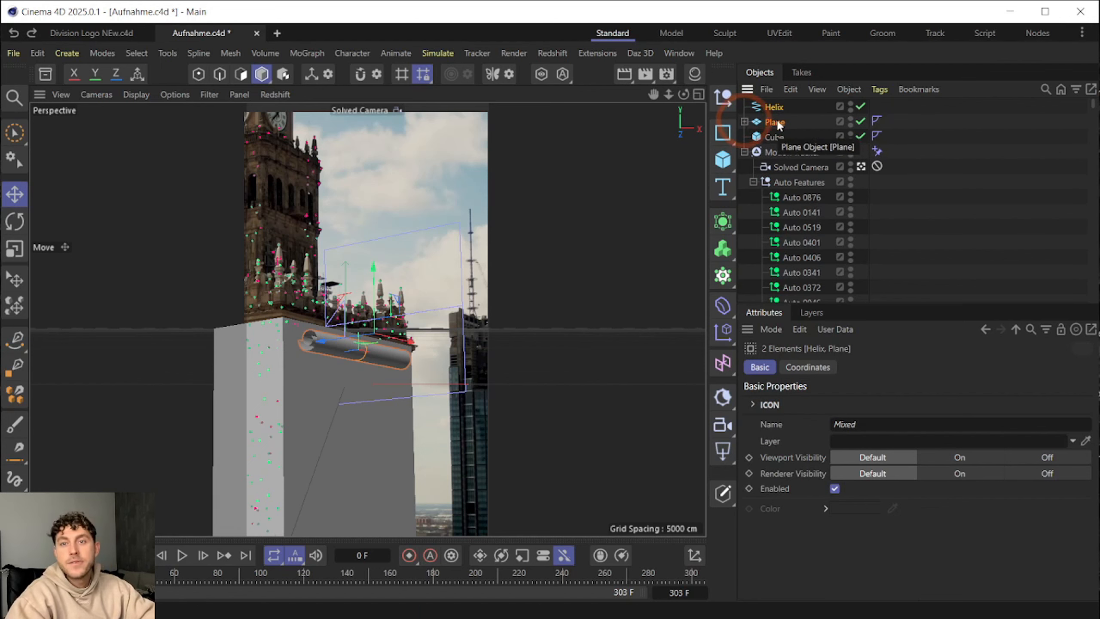
right_click(760, 124)
click(915, 406)
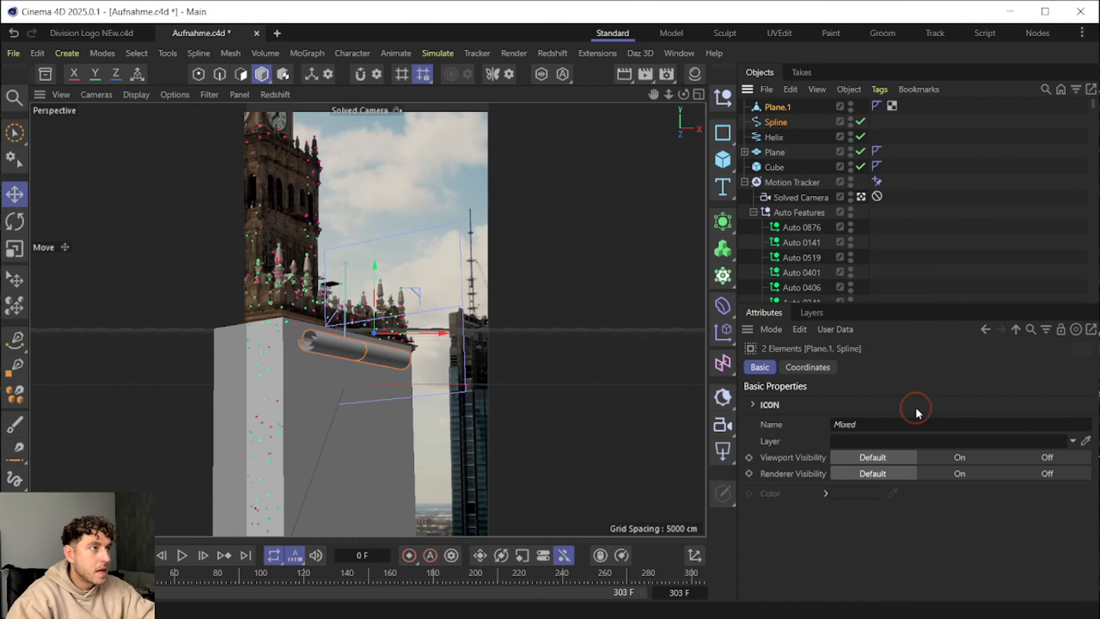
Disable the original helix and plane and hide both in the viewport and renderer
click(851, 155)
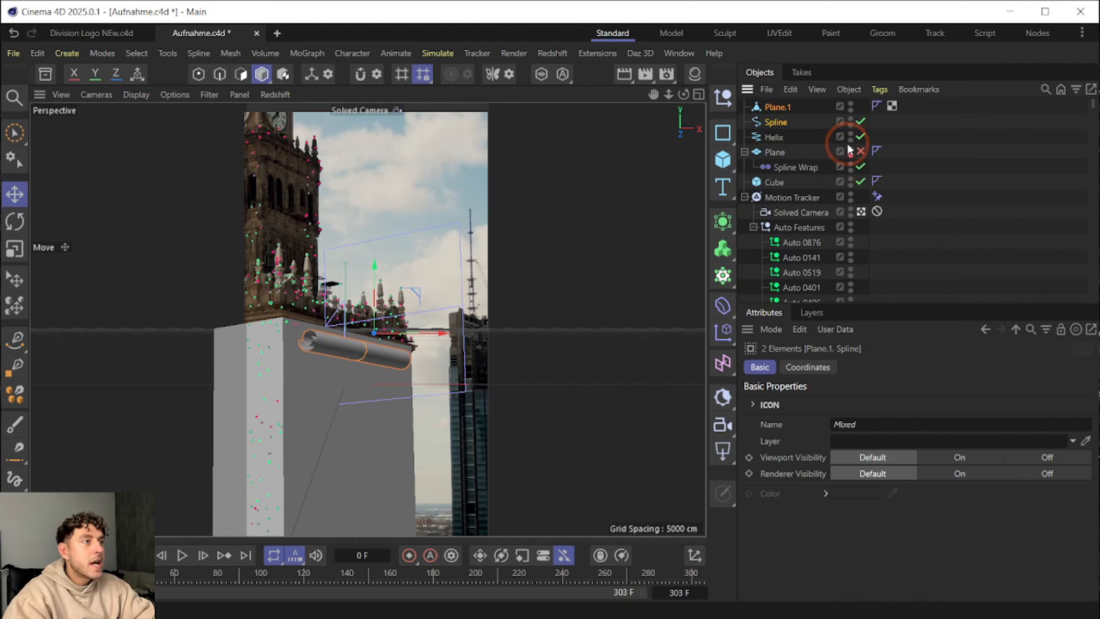
click(851, 151)
click(850, 140)
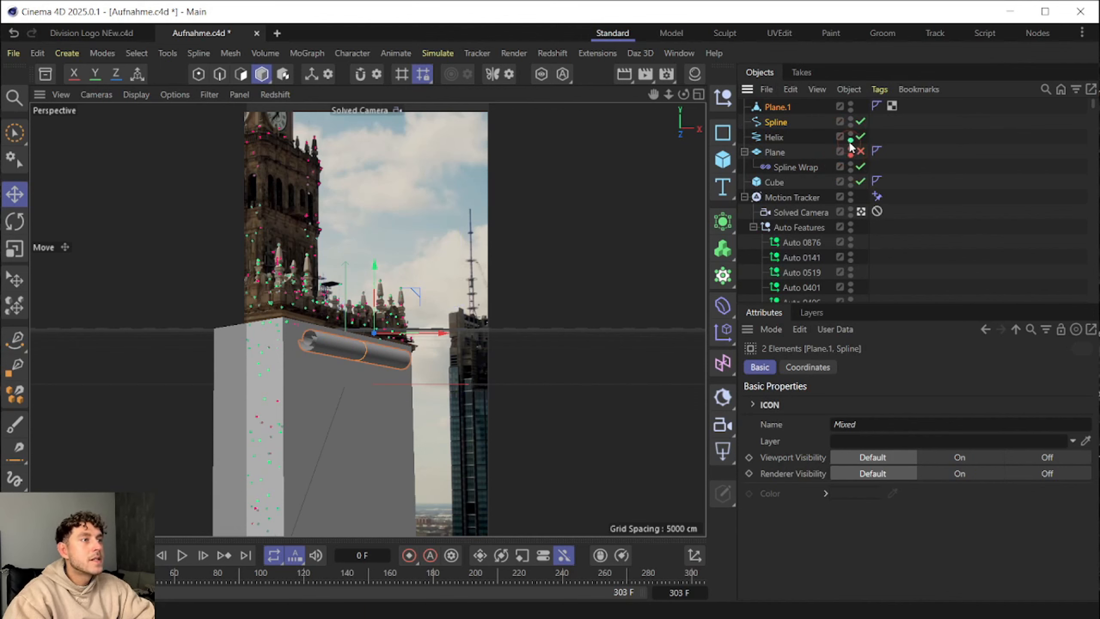
click(850, 139)
click(850, 134)
click(849, 134)
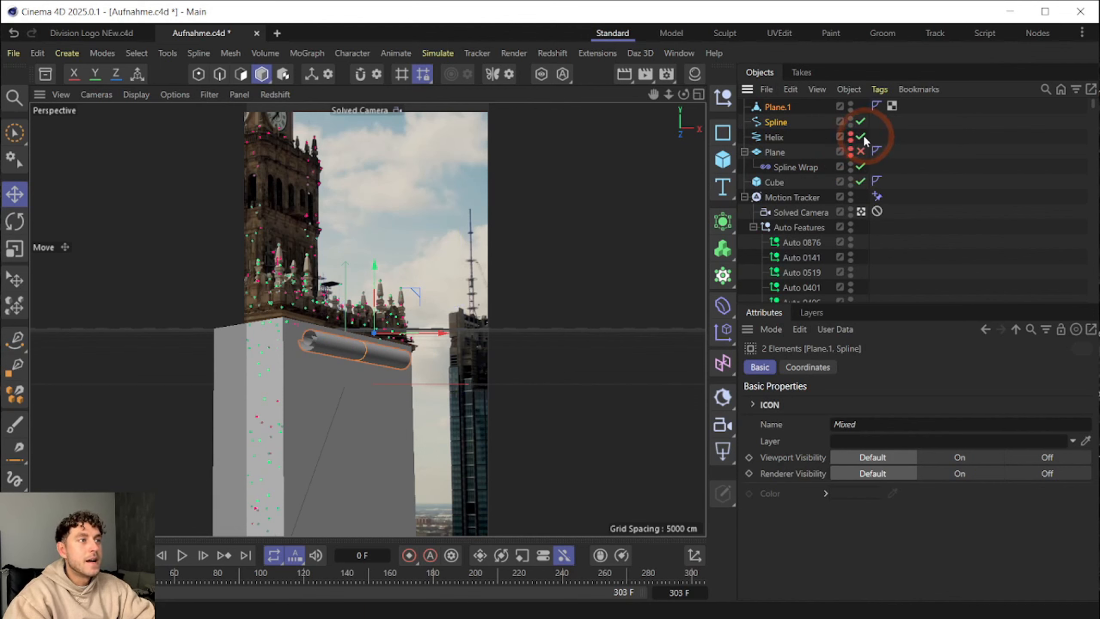
Delete the baked Spline object and leave the solved camera with Plane.1 selected
click(778, 122)
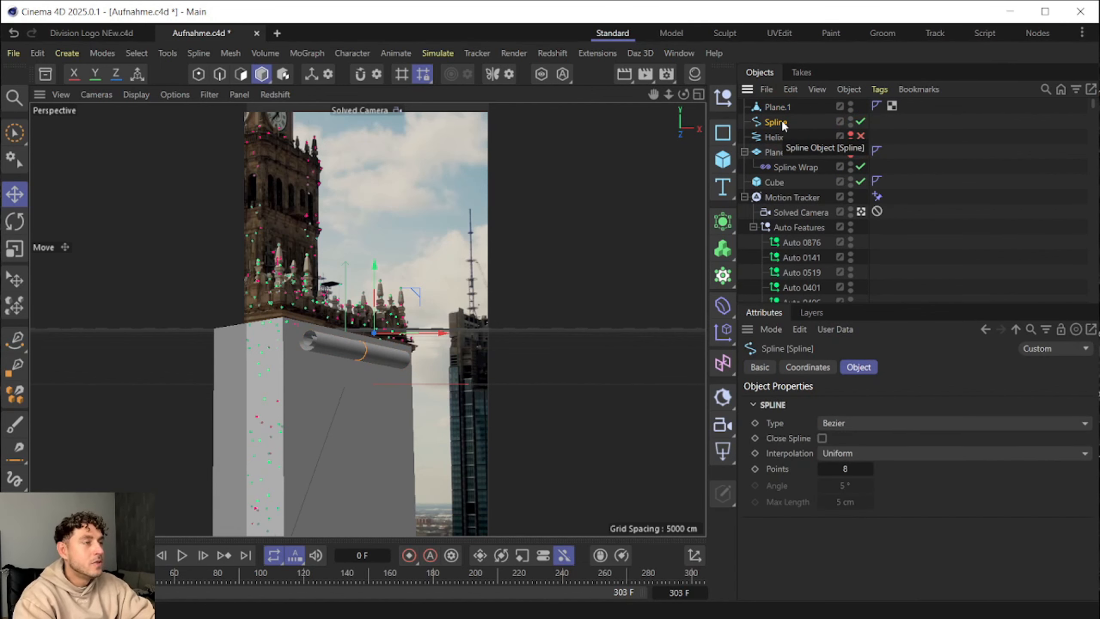
key(Delete)
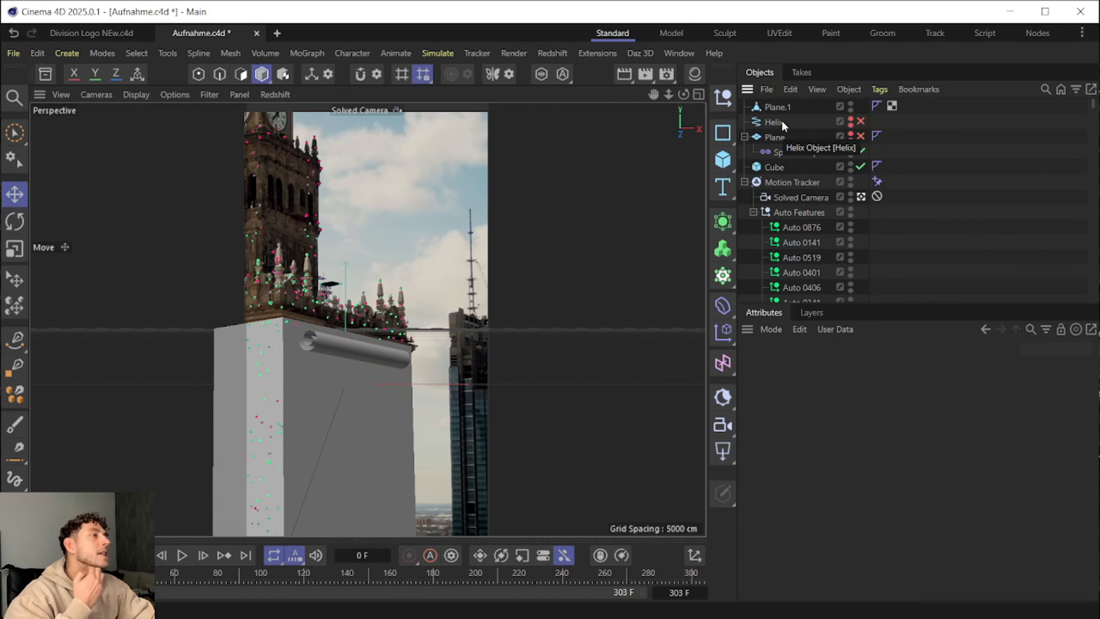
click(788, 104)
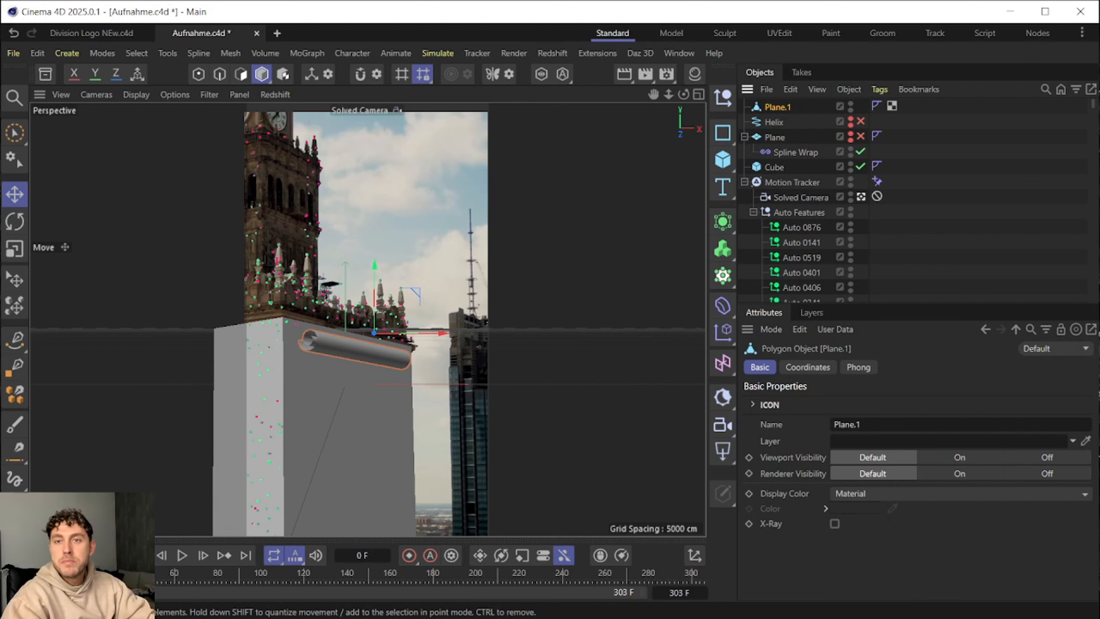
click(861, 196)
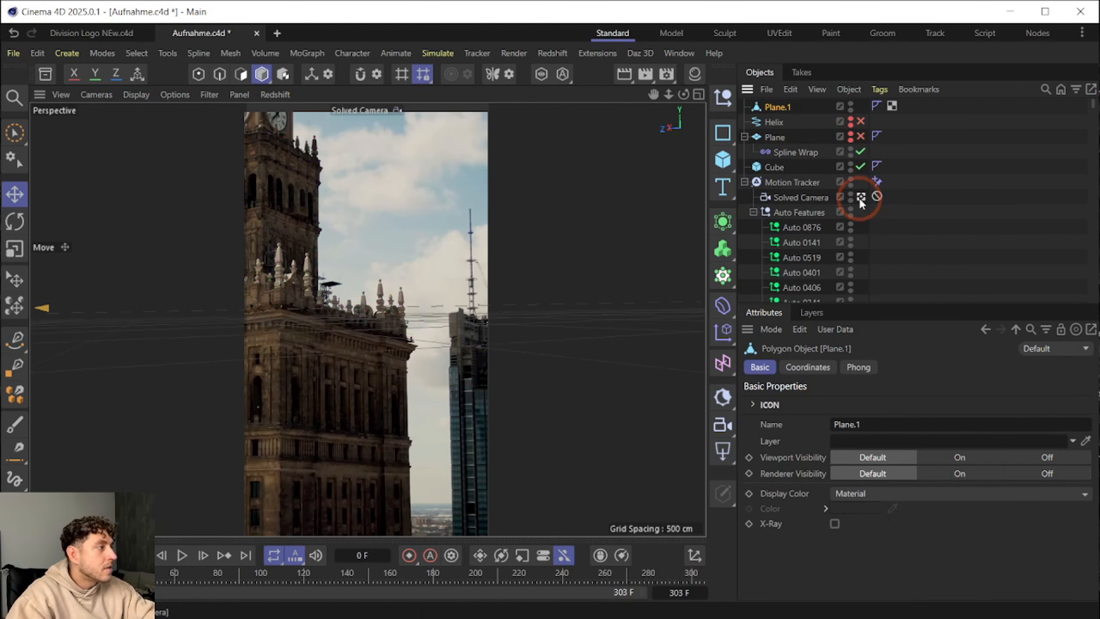
Leave the solved camera, disable the cube, and loop-select the points along the outer free edge of the rolled Plane.1 in Points mode
scroll(572, 256, down, 5)
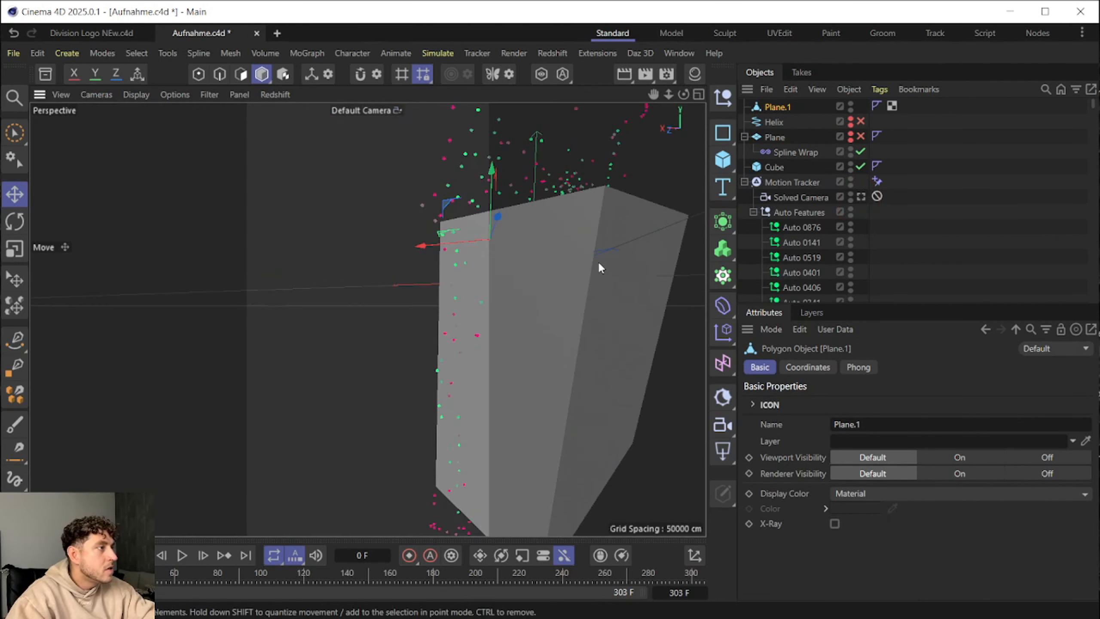
click(861, 166)
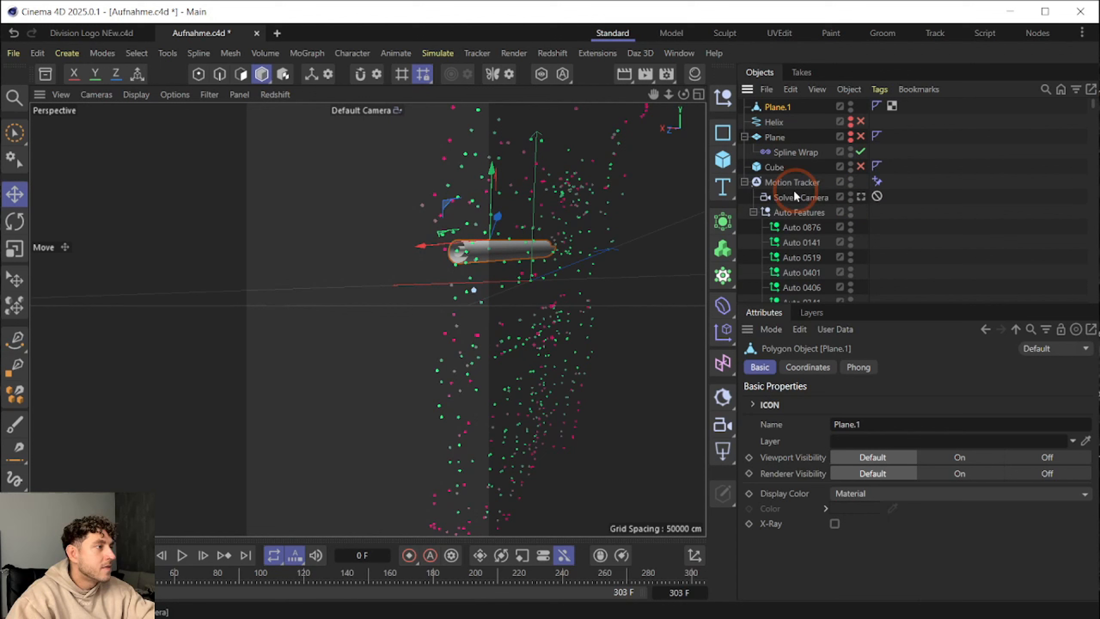
click(200, 75)
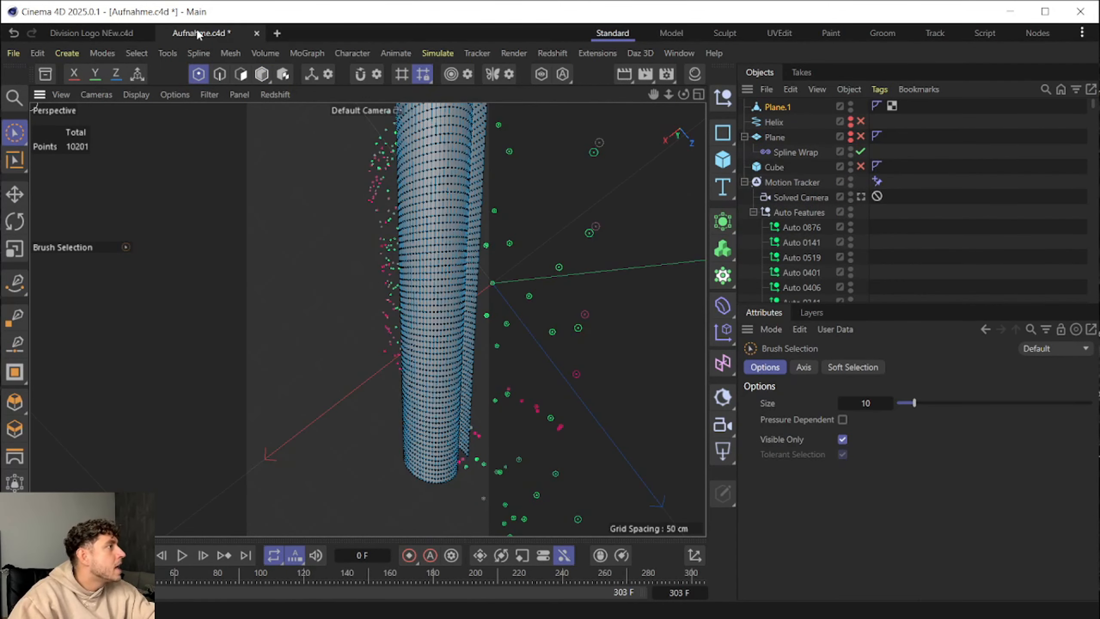
click(137, 54)
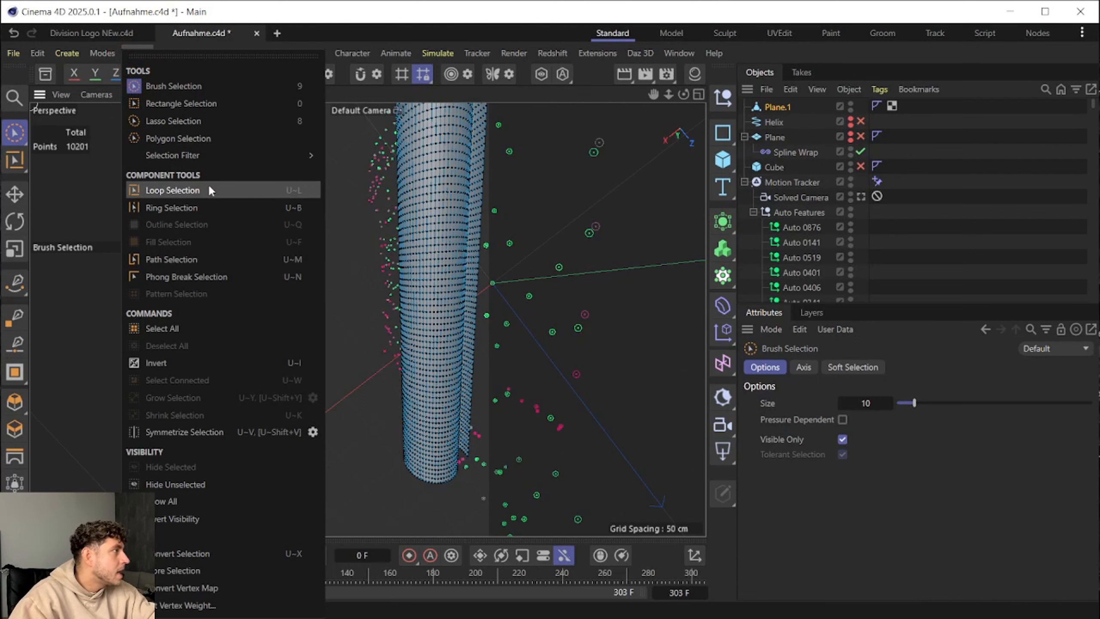
click(172, 190)
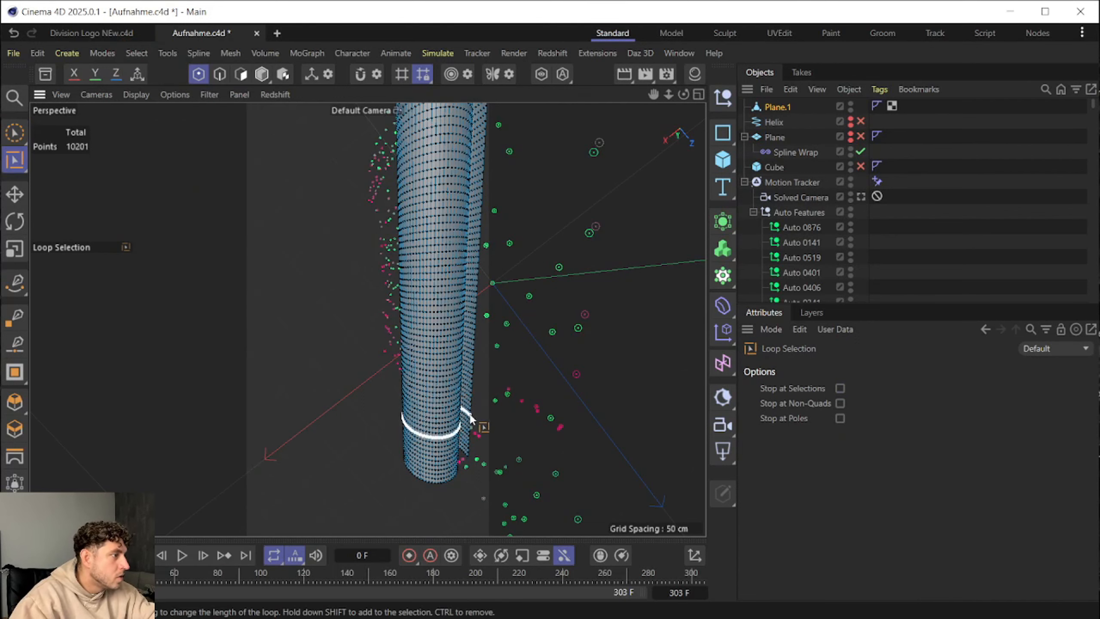
scroll(471, 411, up, 5)
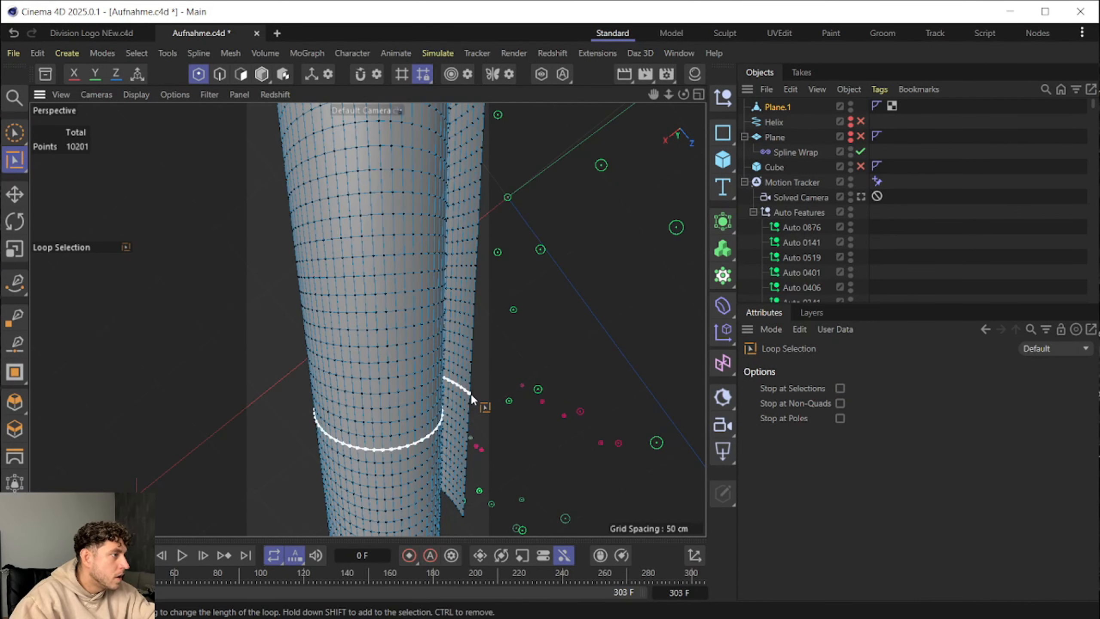
click(471, 390)
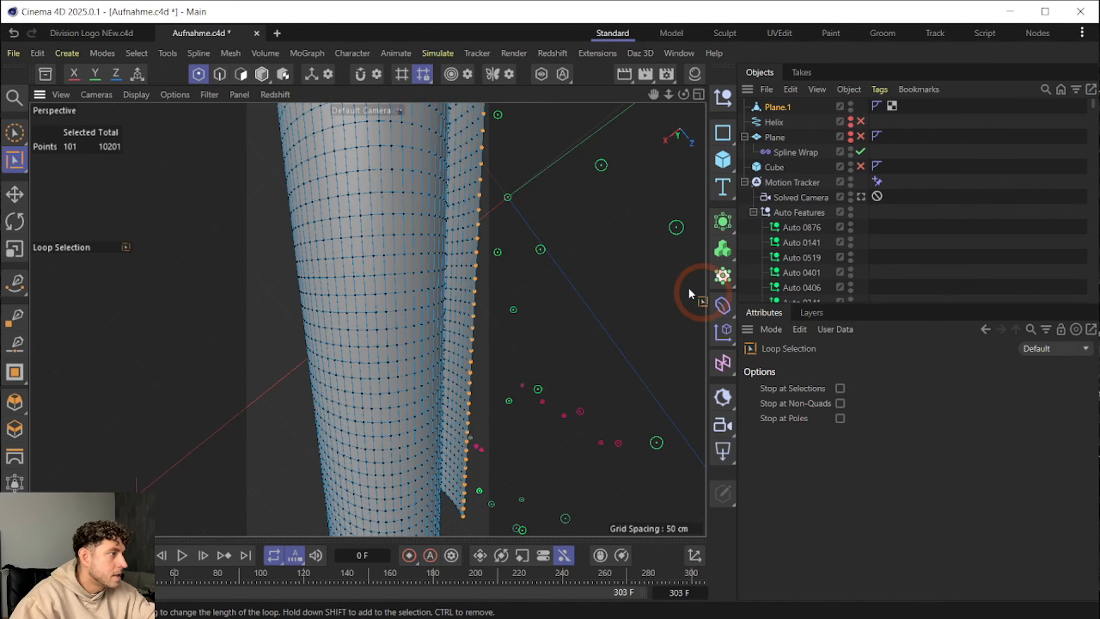
Add a Cloth simulation tag to Plane.1 and set the selected edge points as its fix points
alt+drag(688, 286, 627, 288)
right_click(779, 106)
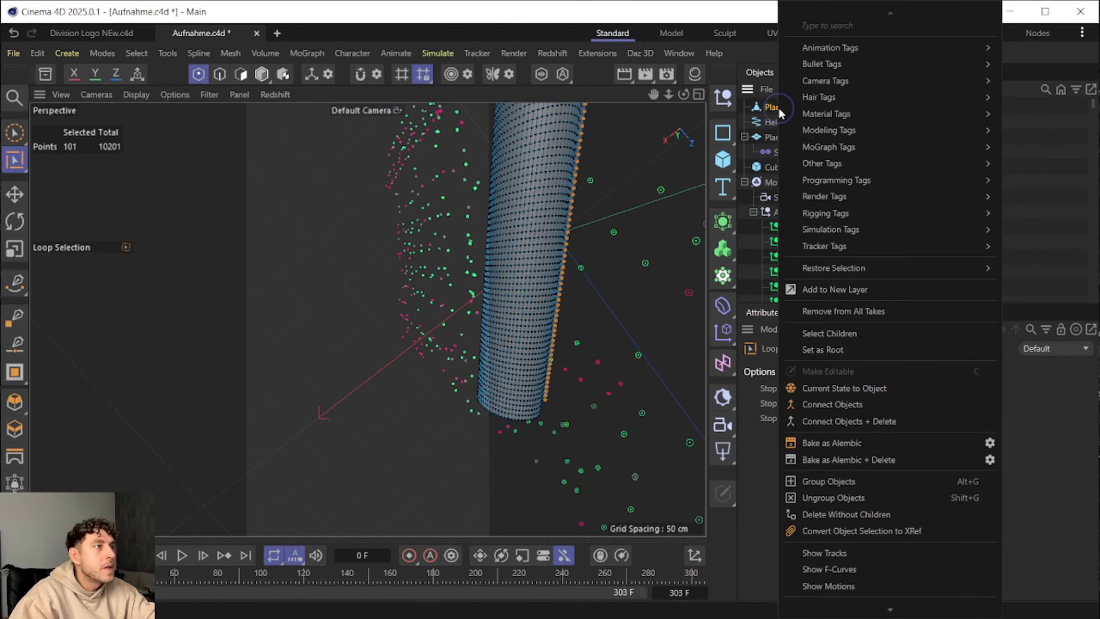
mouse_move(912, 229)
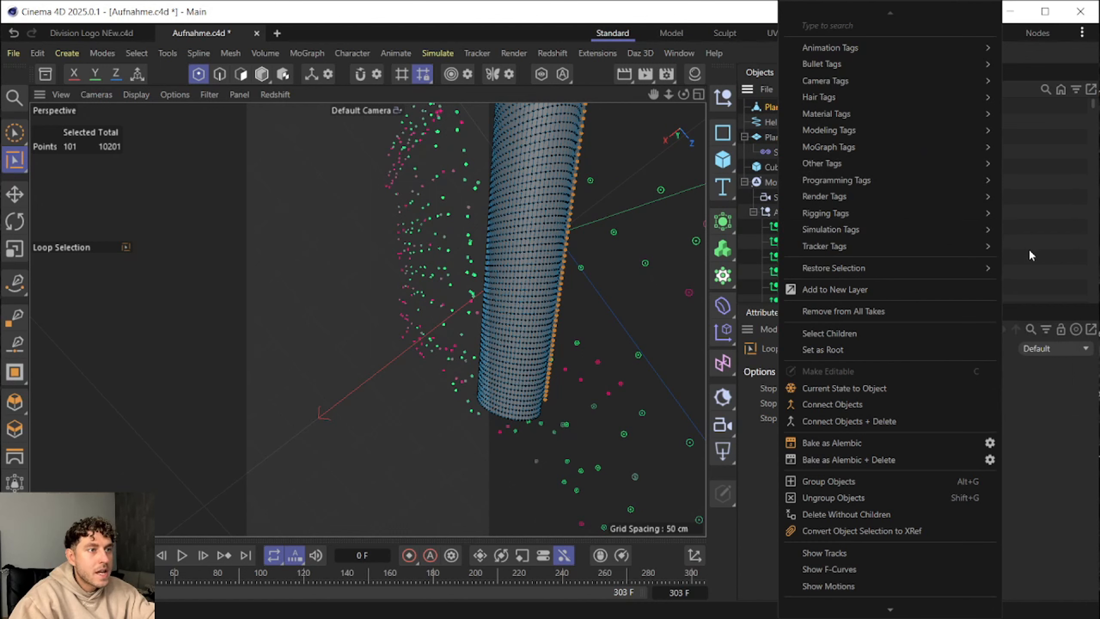
click(1014, 259)
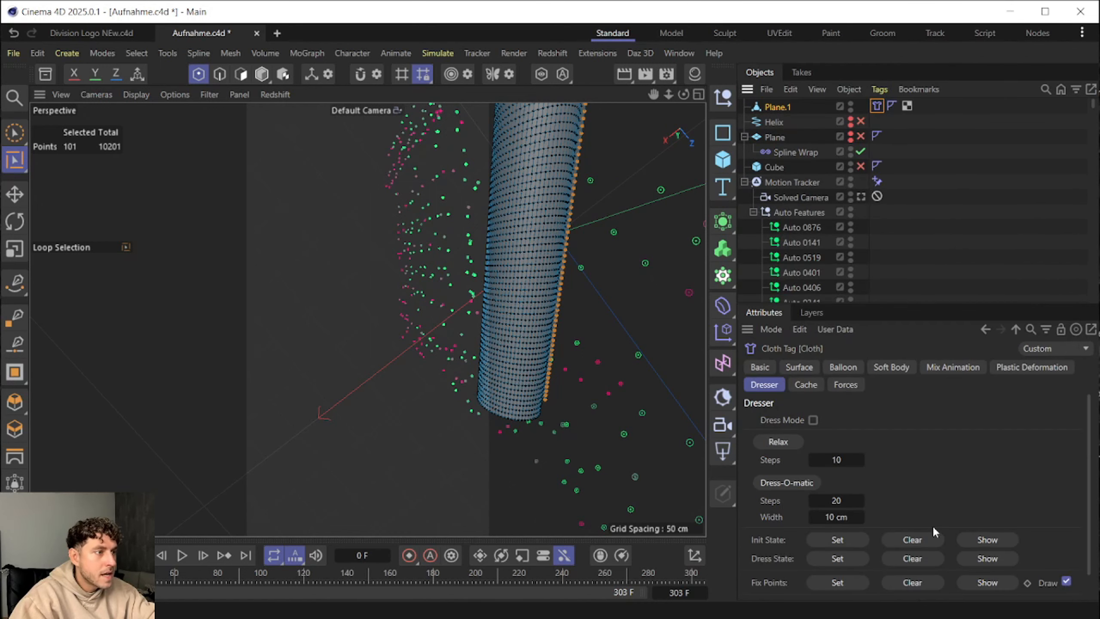
scroll(938, 510, down, 1)
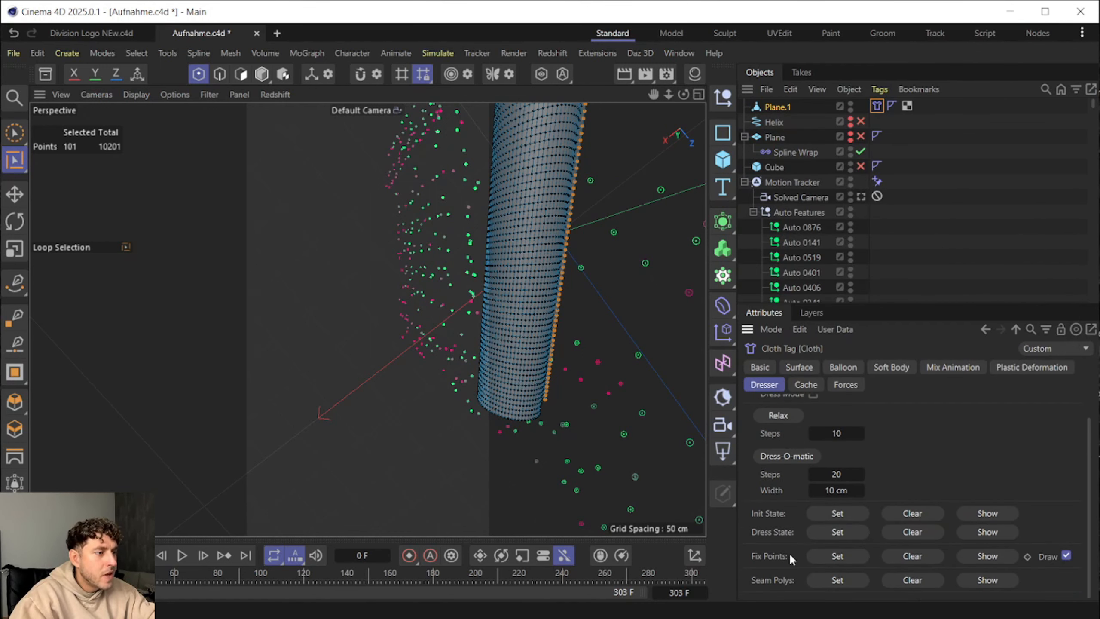
click(828, 556)
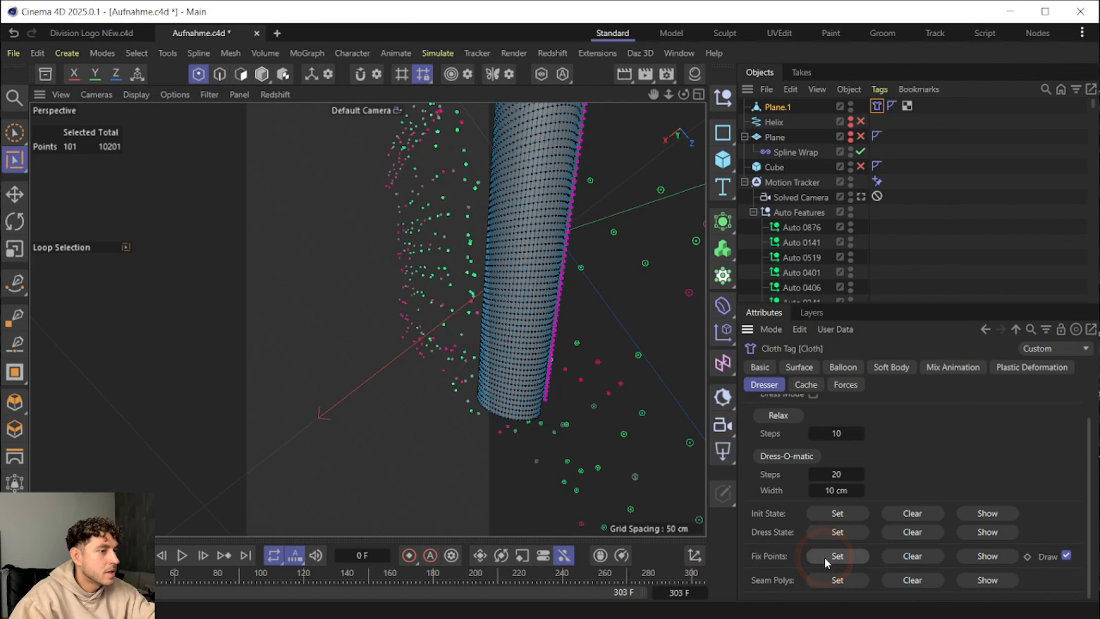
Return to the solved camera in Model mode, re-enable the cube, and play the cloth simulation briefly
click(861, 197)
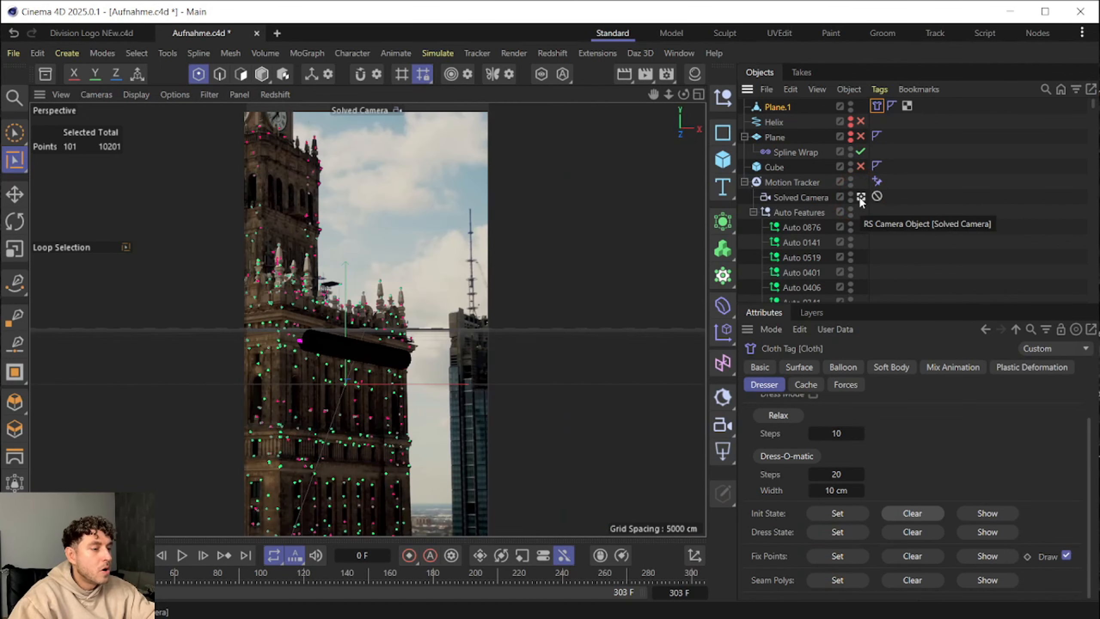
click(265, 72)
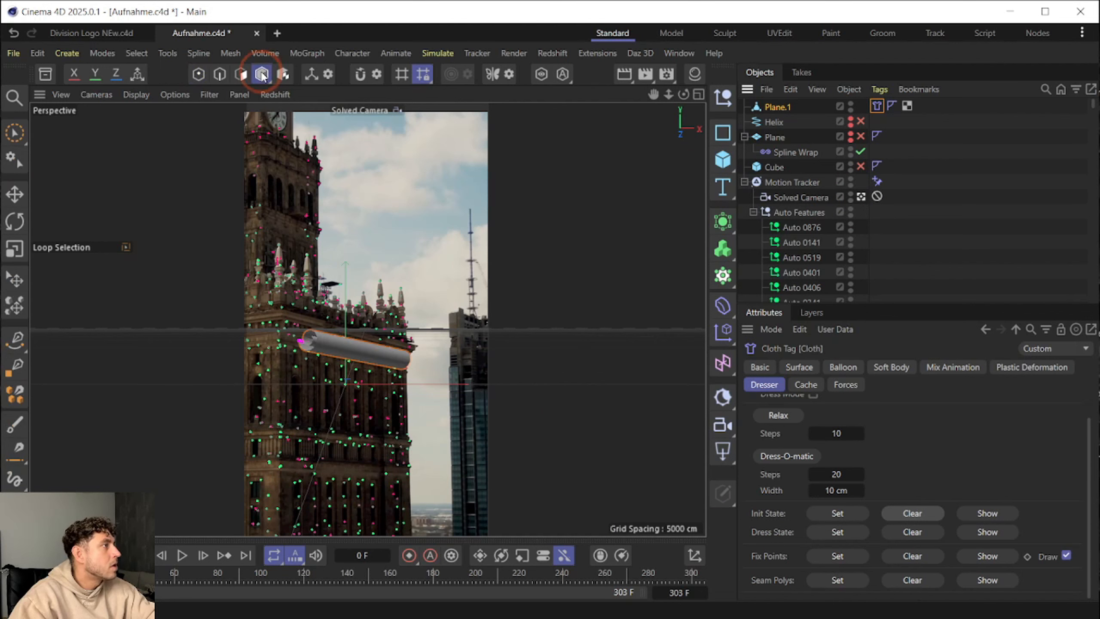
click(860, 166)
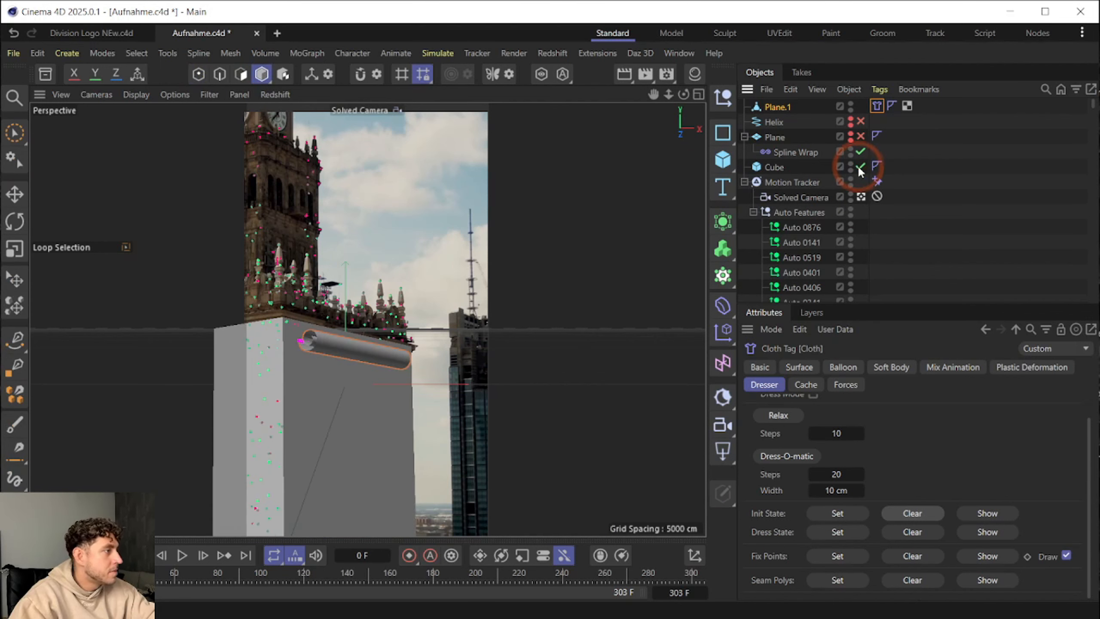
click(182, 555)
click(121, 426)
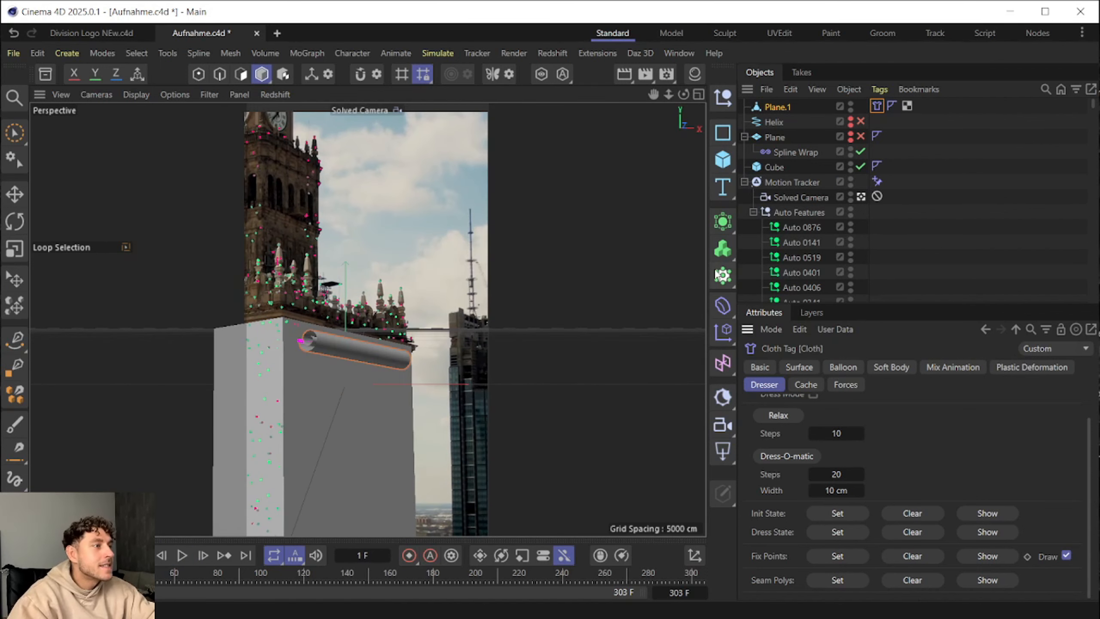
Place Plane.1 inside a new Cloth Surface generator and edit the generator's thickness
click(722, 221)
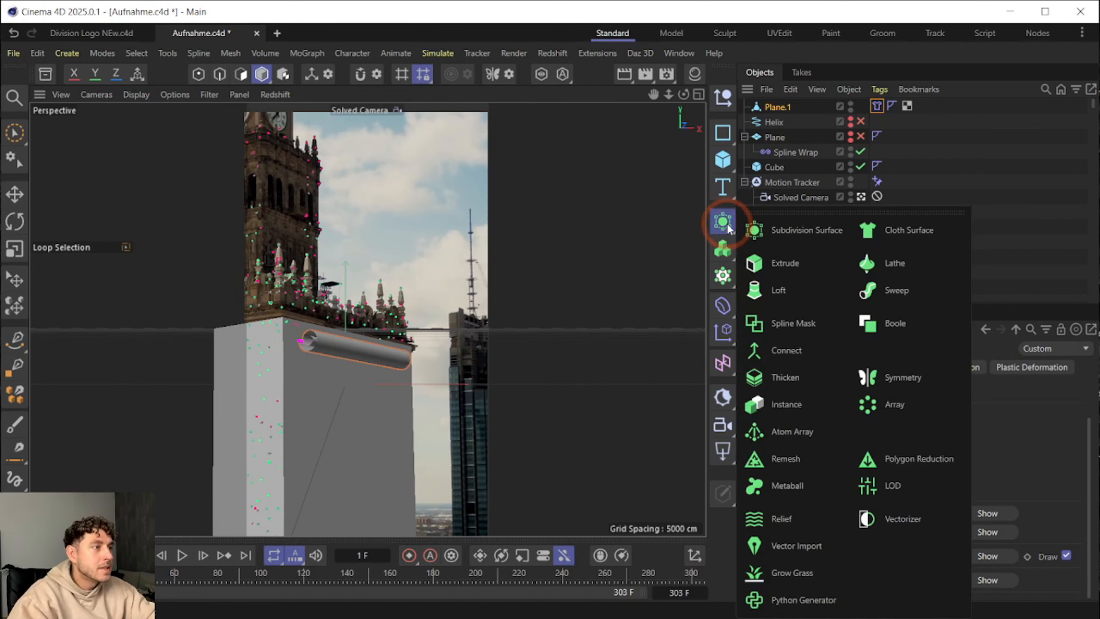
click(927, 228)
drag(781, 117, 782, 105)
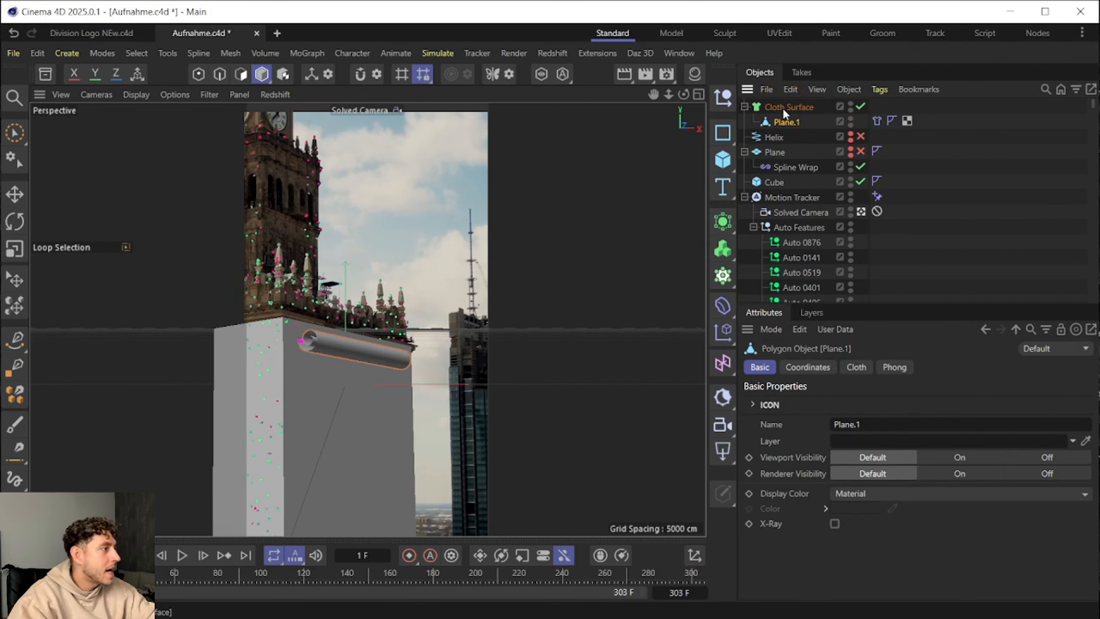
click(782, 105)
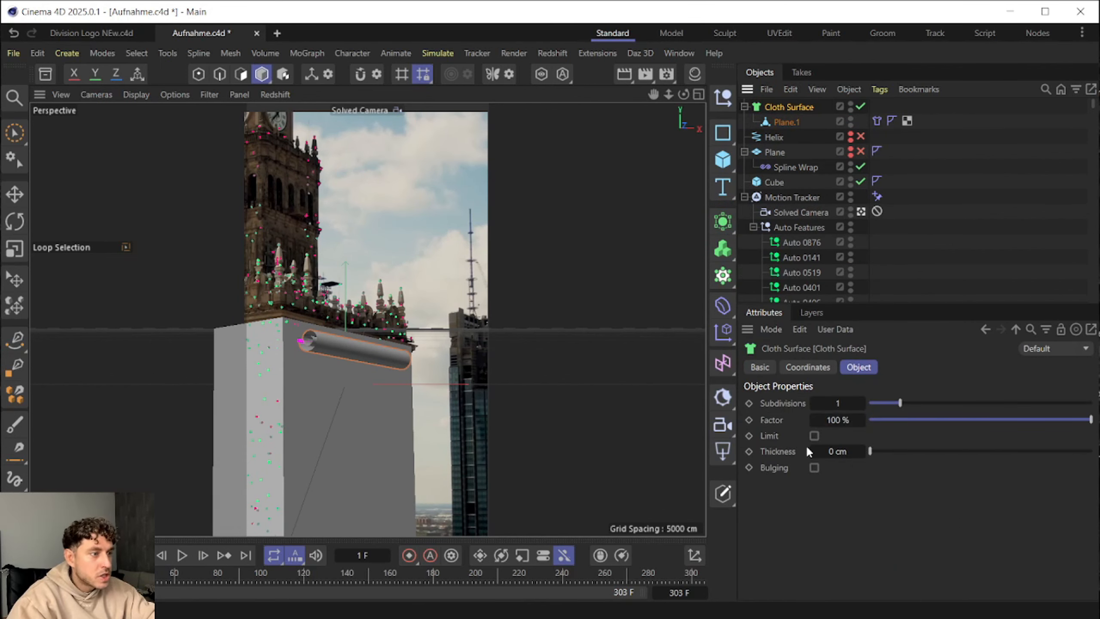
click(859, 451)
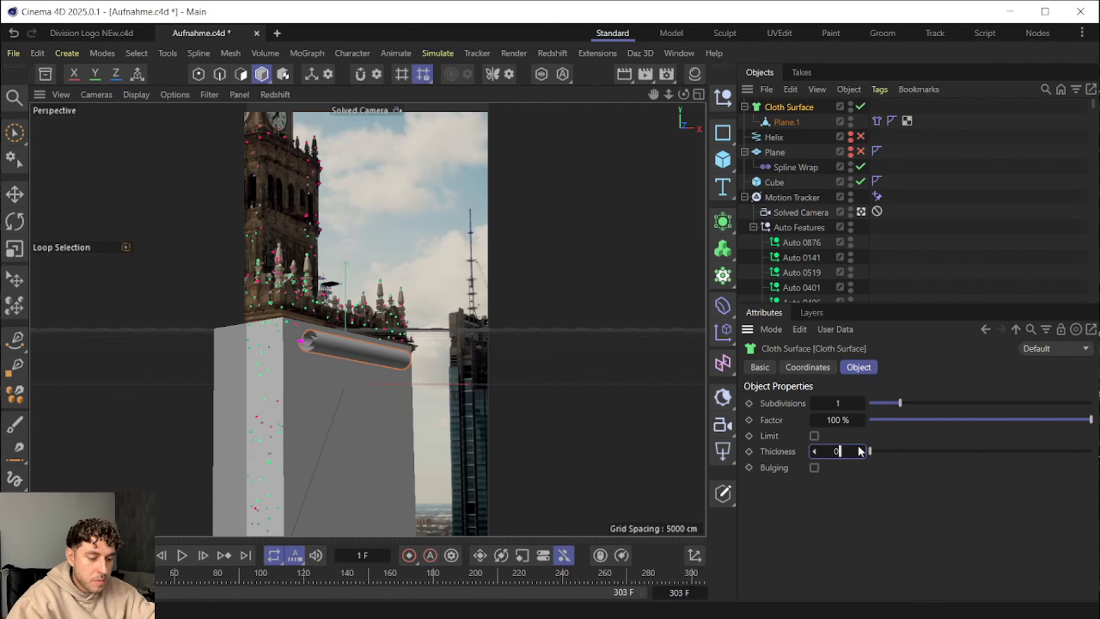
key(Return)
Add a Collider simulation tag to the cube
click(764, 183)
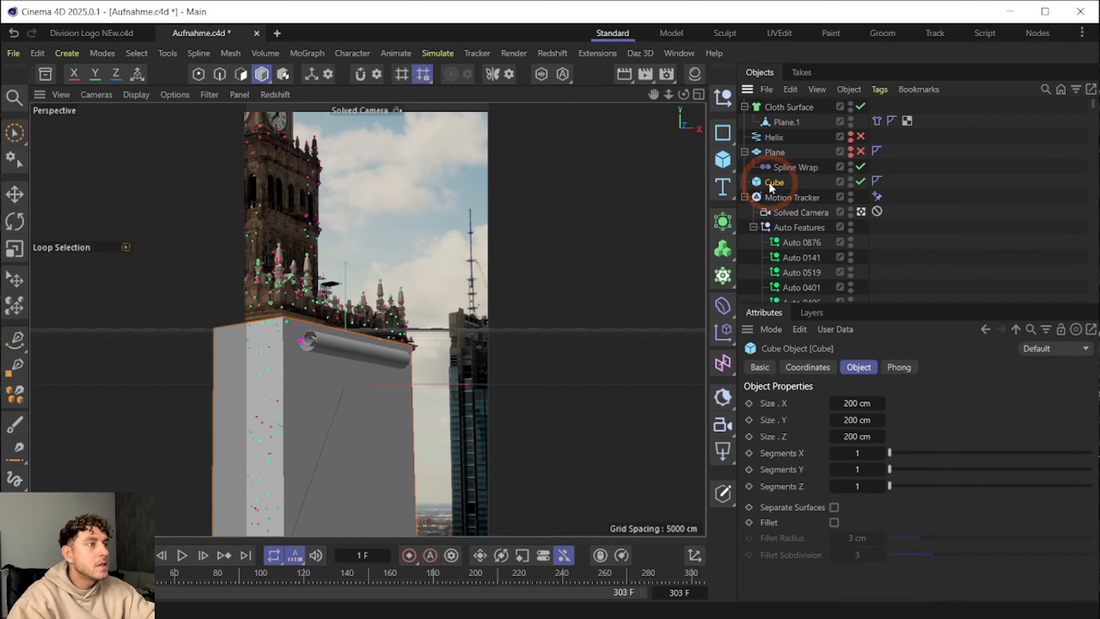
right_click(769, 184)
mouse_move(891, 229)
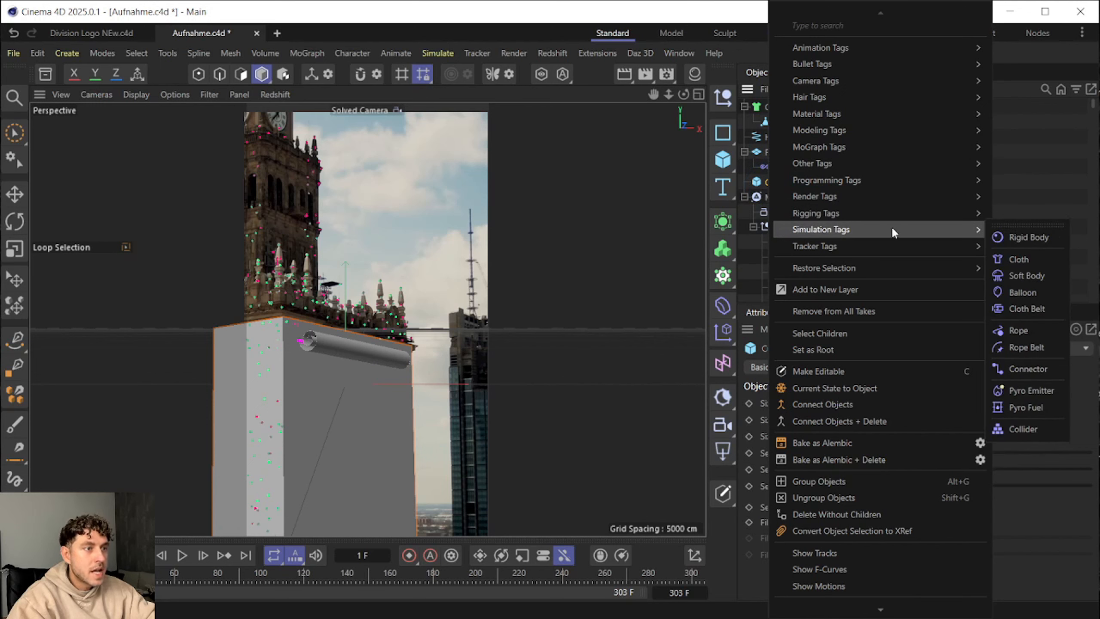
click(1048, 434)
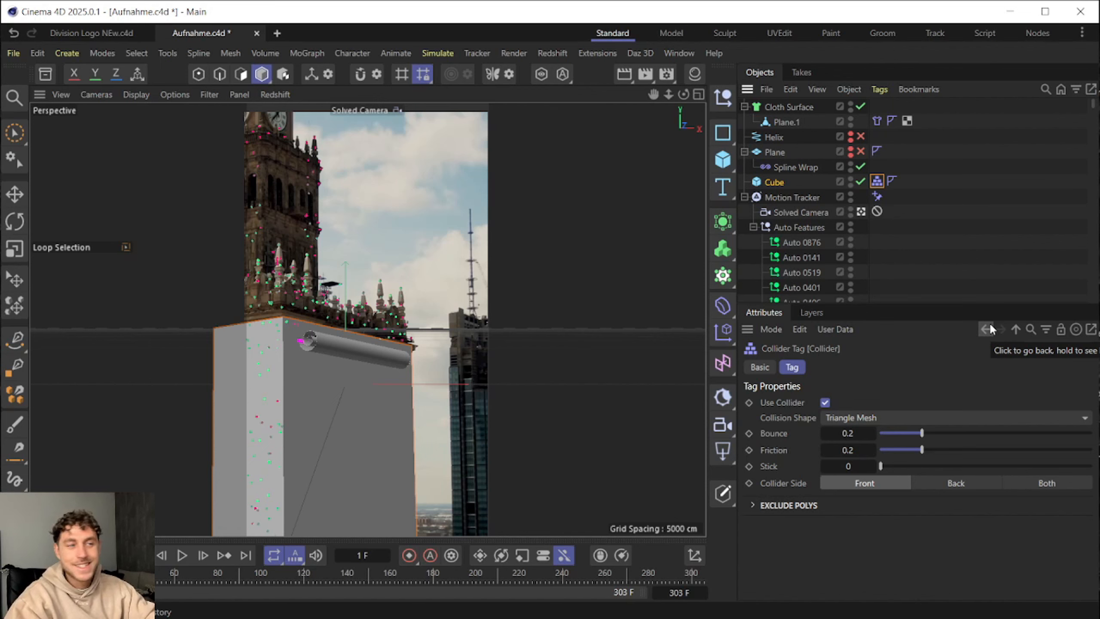
Add a Turbulence force to the scene
click(787, 119)
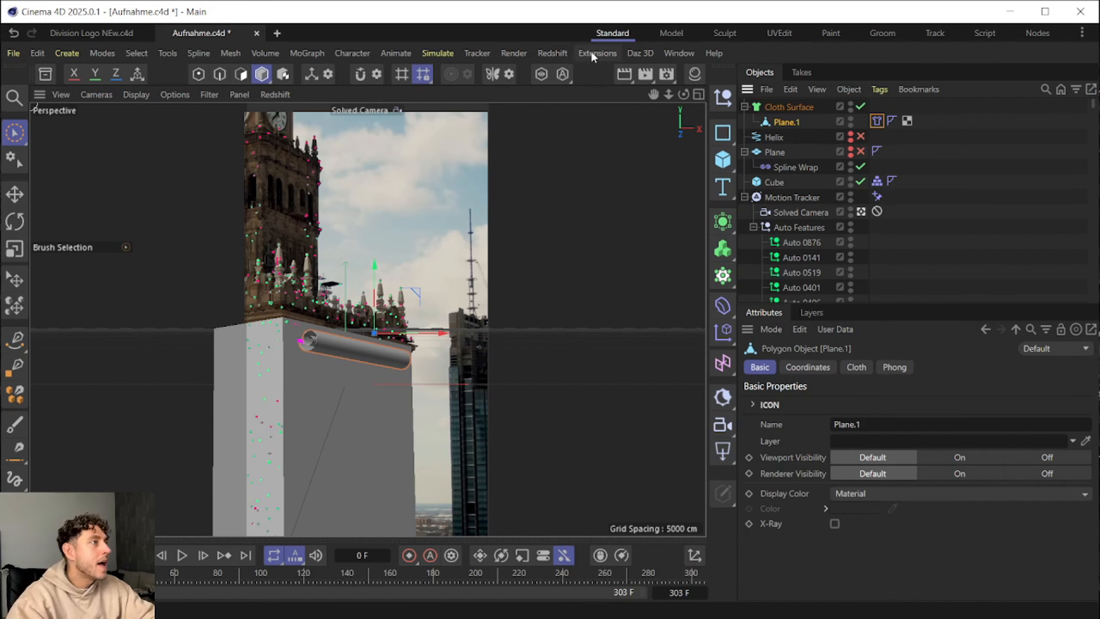
click(443, 50)
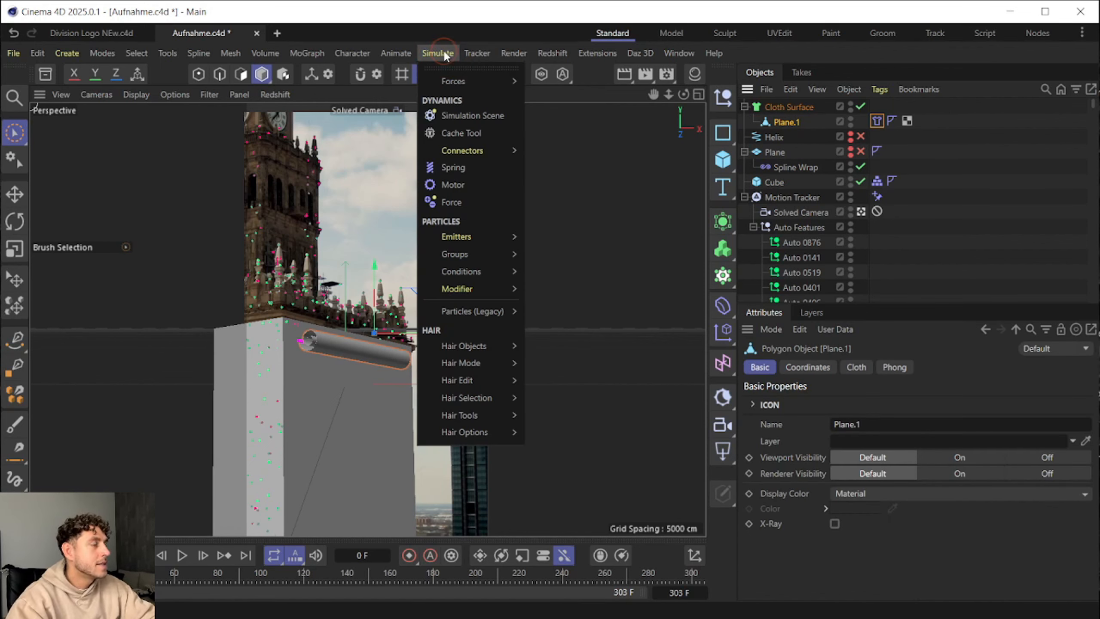
mouse_move(469, 81)
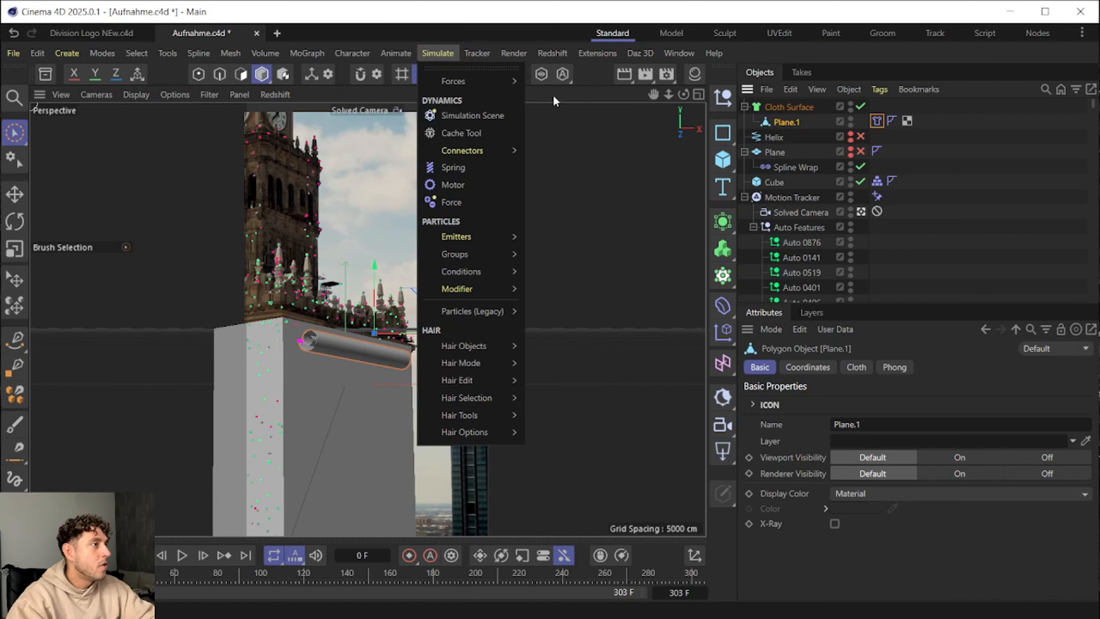
click(563, 205)
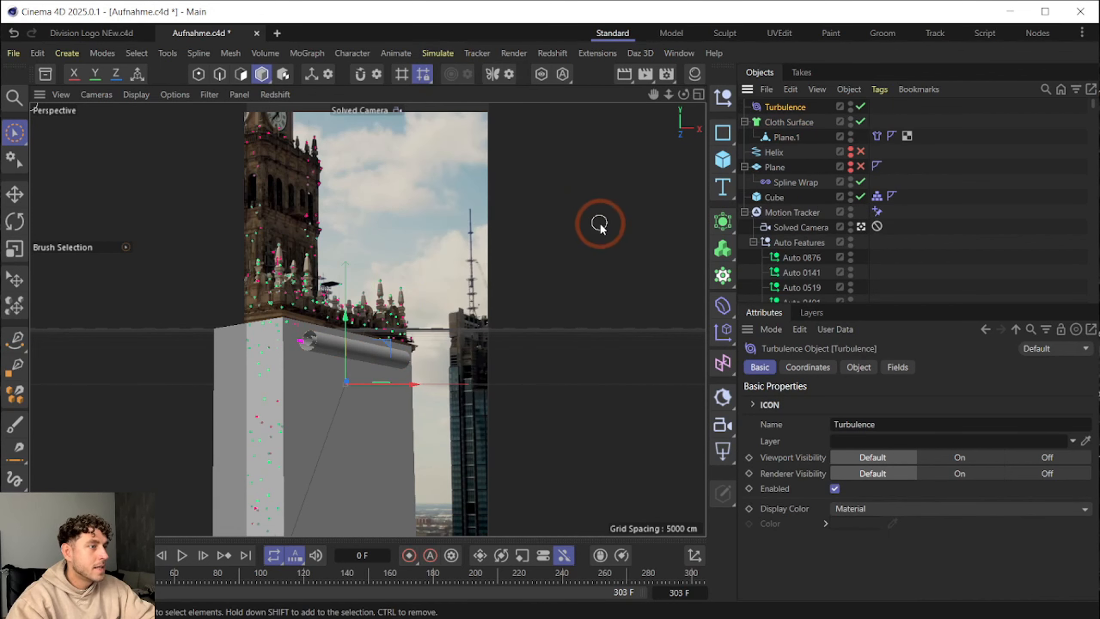
Set the Turbulence strength to 30 cm and its scale to 30%
click(858, 367)
click(829, 403)
click(987, 390)
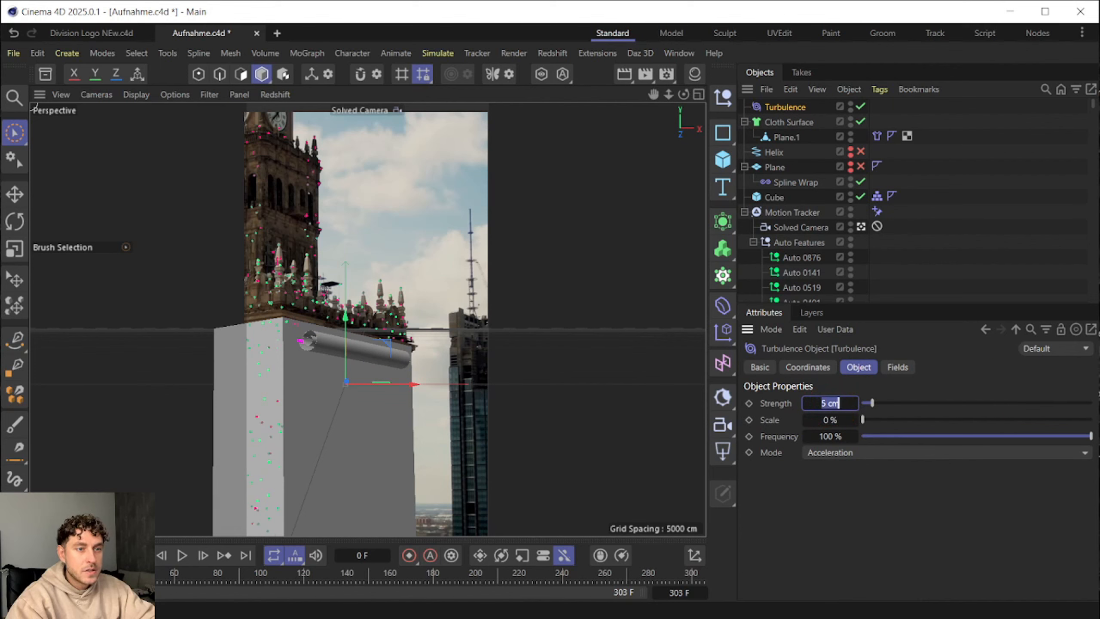
text(30)
key(Return)
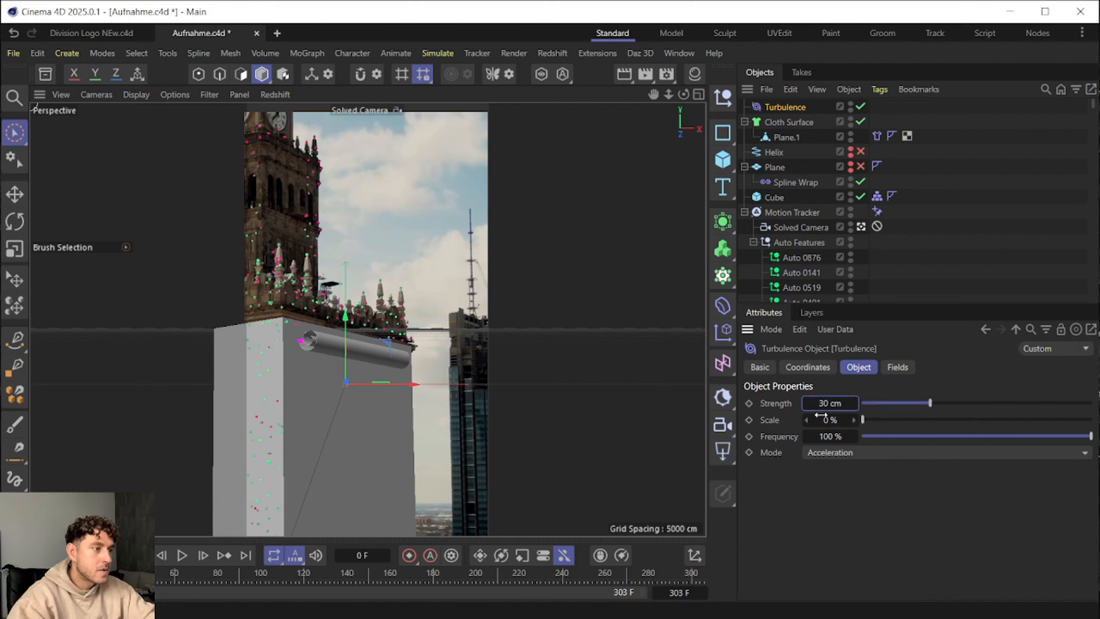
click(829, 420)
text(30)
key(Return)
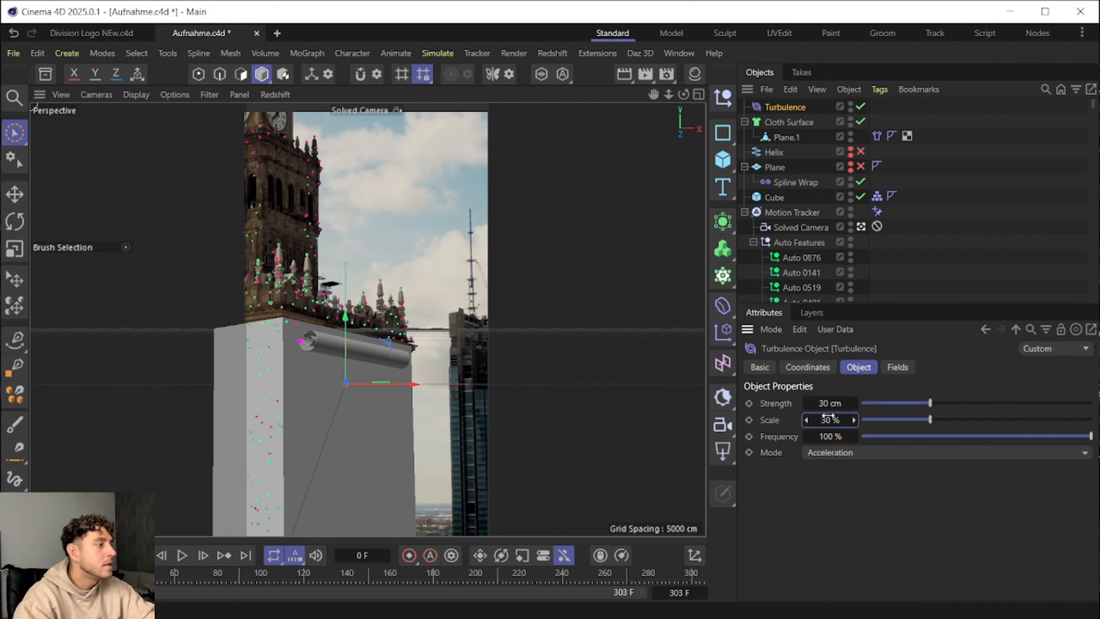
Disable the cube and scrub through the rendered frames in the Picture Viewer, ending back at frame 0
click(860, 196)
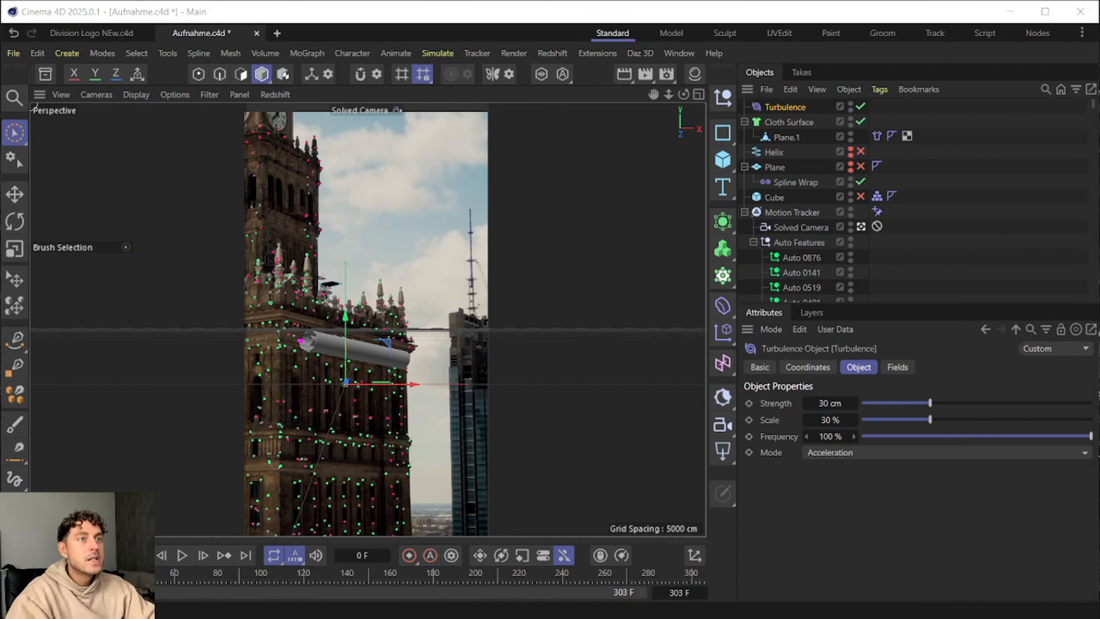
drag(895, 512, 708, 505)
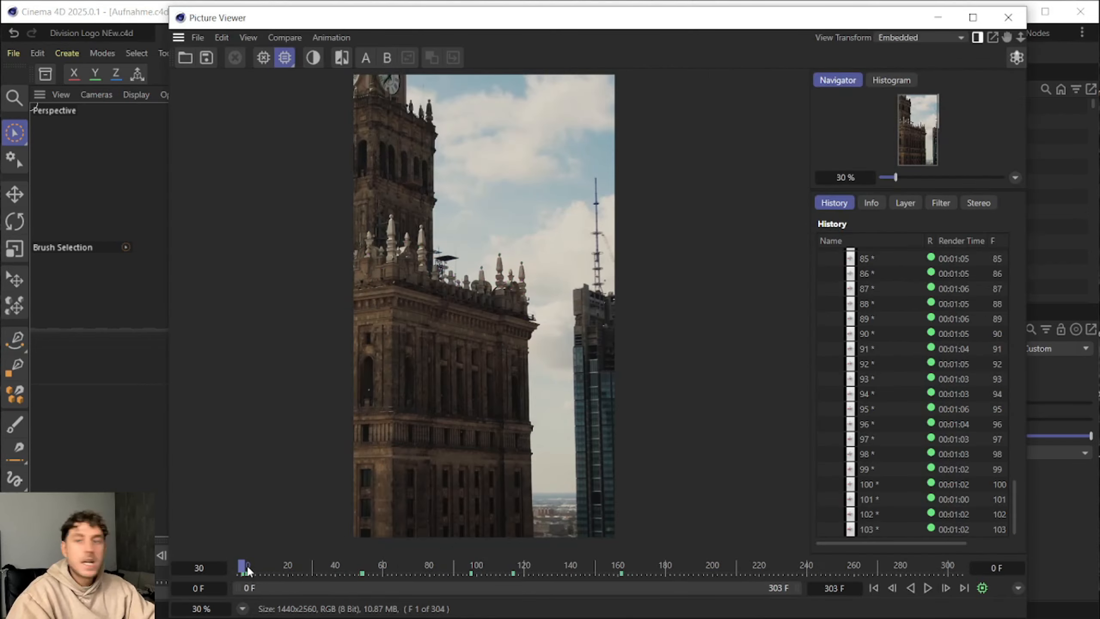
drag(246, 566, 663, 565)
drag(780, 566, 160, 570)
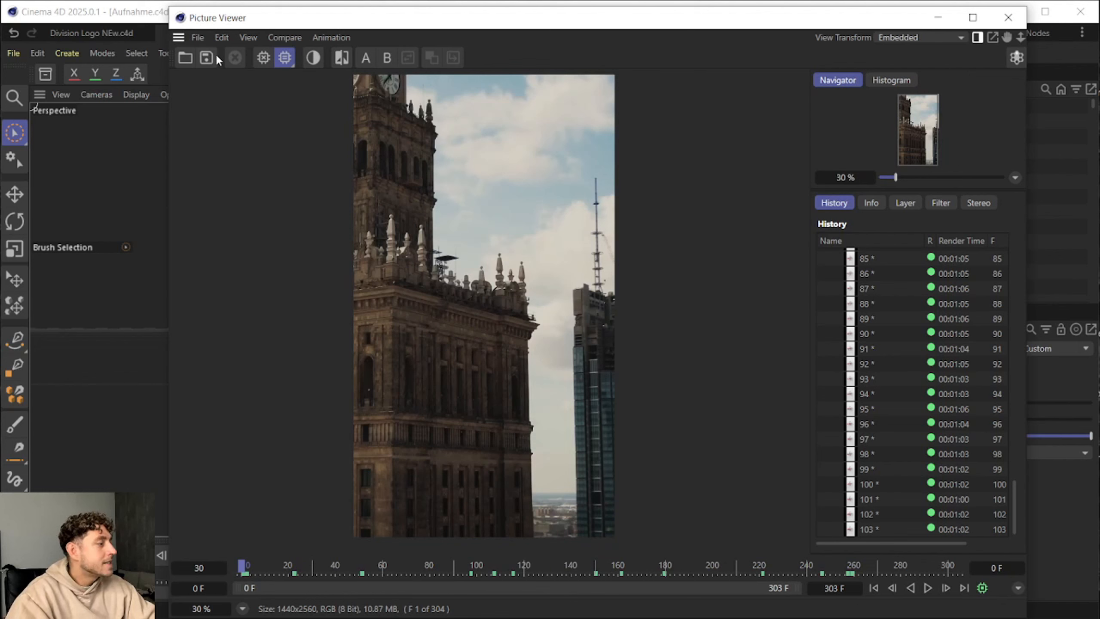
Save the rendered frames 0 to 303 as an 8-bit PNG animation sequence
click(210, 53)
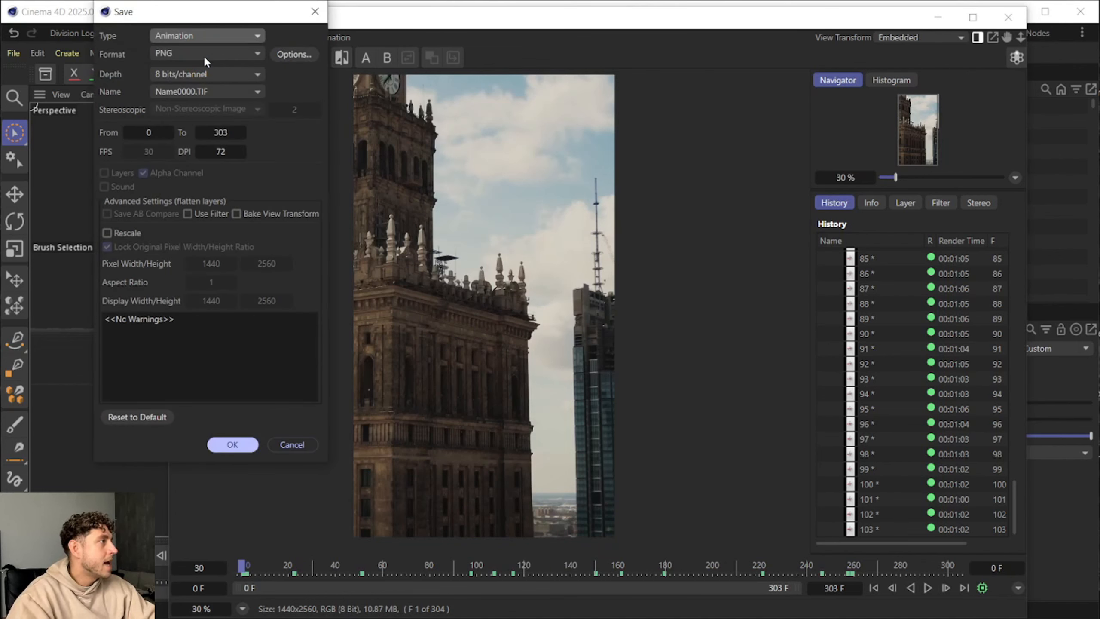
drag(221, 9, 305, 31)
click(290, 60)
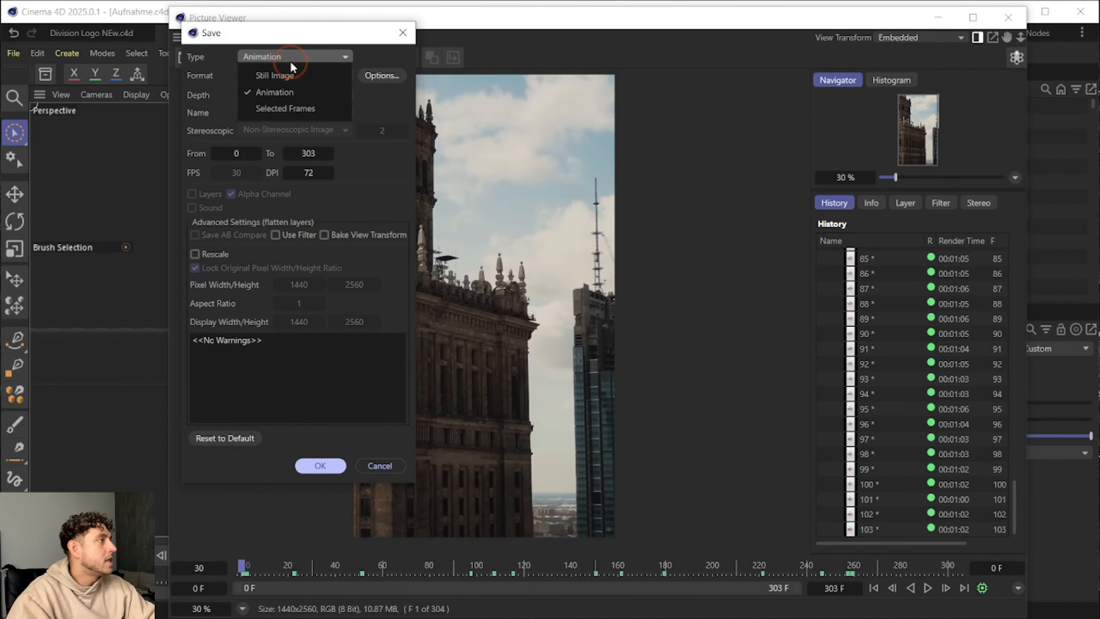
click(290, 89)
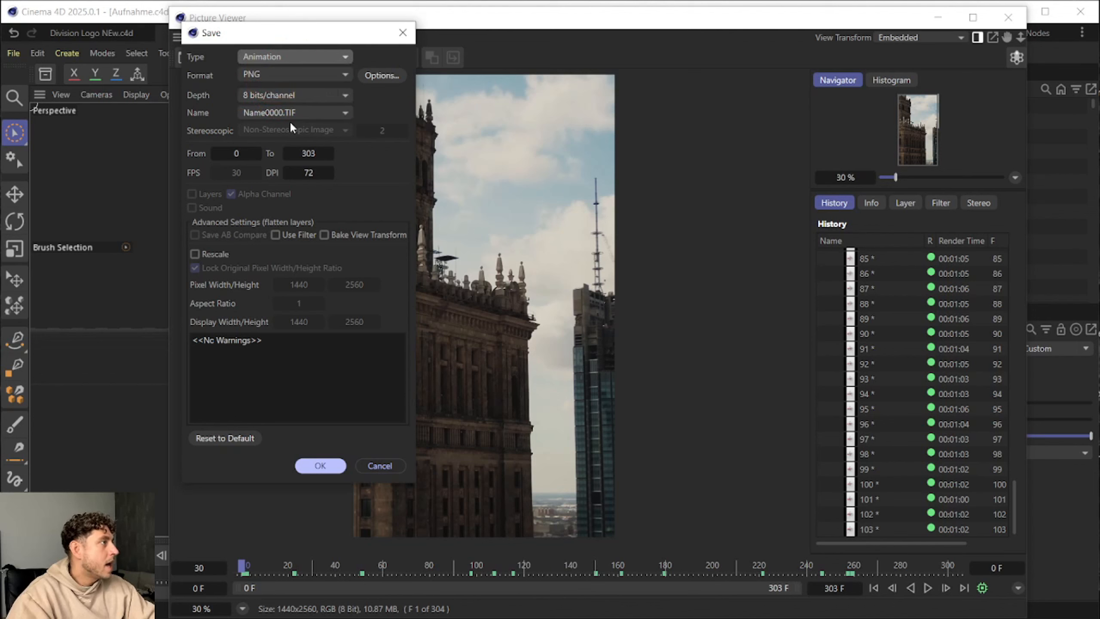
click(319, 466)
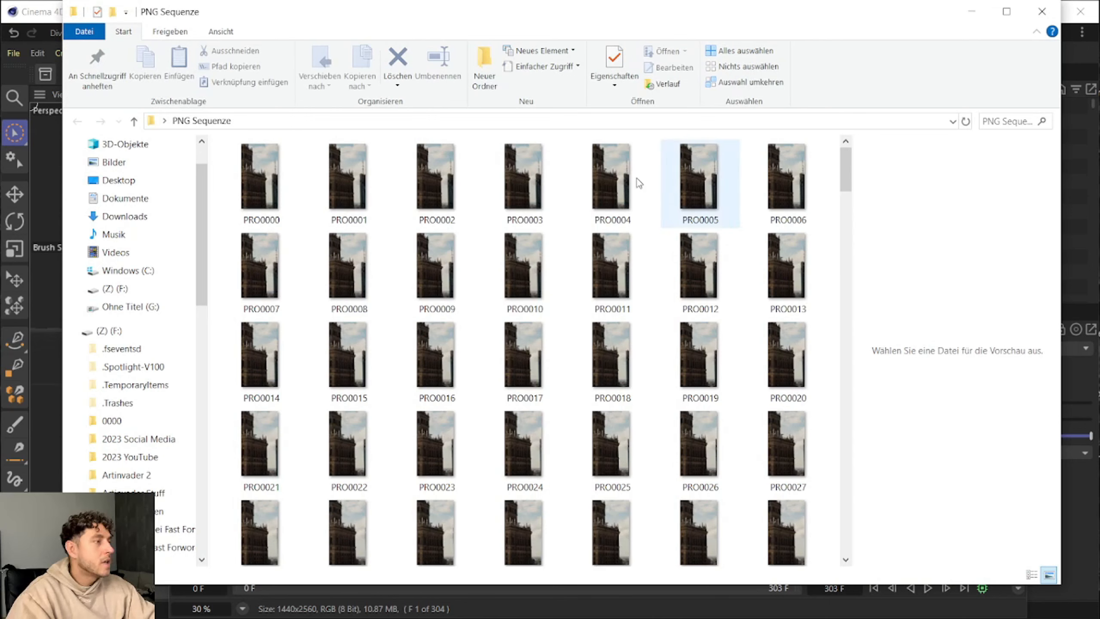
Examine the exported frames one by one in the PNG Sequenze folder, and close the folder and the Picture Viewer
click(290, 153)
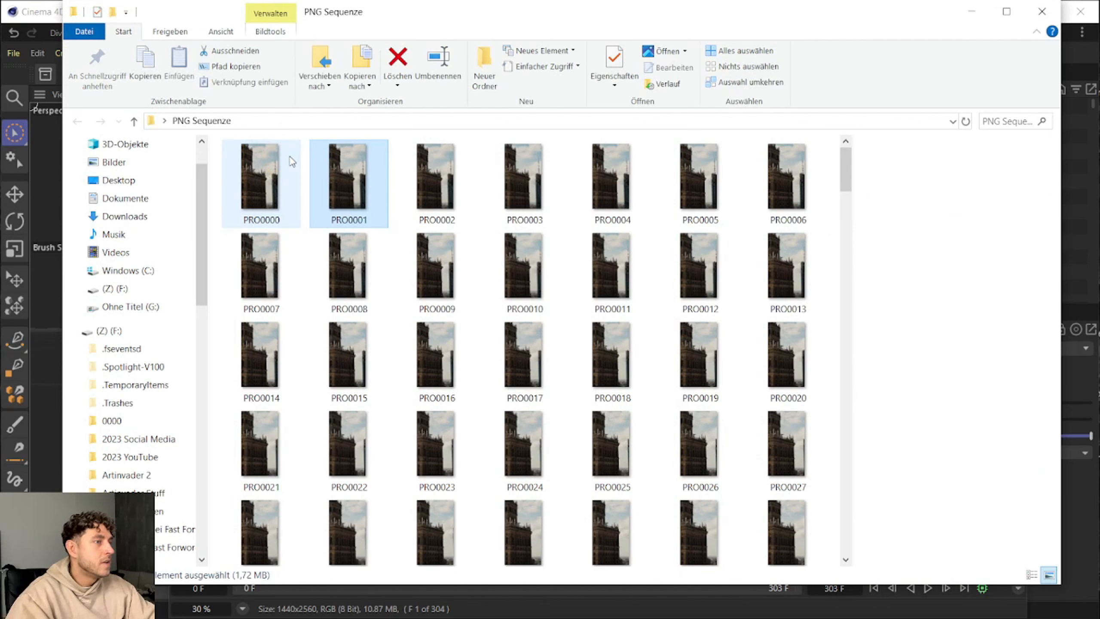
key(Right)
key(Right)
key(Right)
key(Right)
key(Right)
key(Right)
key(Right)
key(Right)
key(Right)
key(Right)
key(Right)
key(Right)
key(Right)
key(Right)
key(Right)
key(Right)
key(Right)
key(Right)
key(Right)
key(Right)
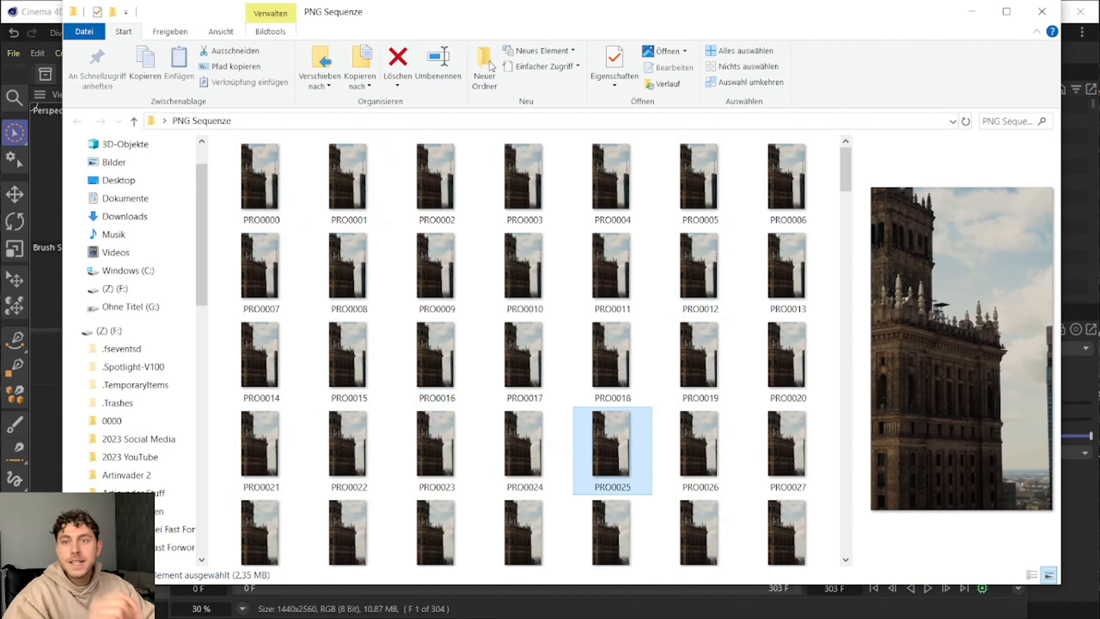
click(1052, 17)
Override the Solved Camera's background and load PRO0000 from the PNG Sequenze folder as its image
click(800, 226)
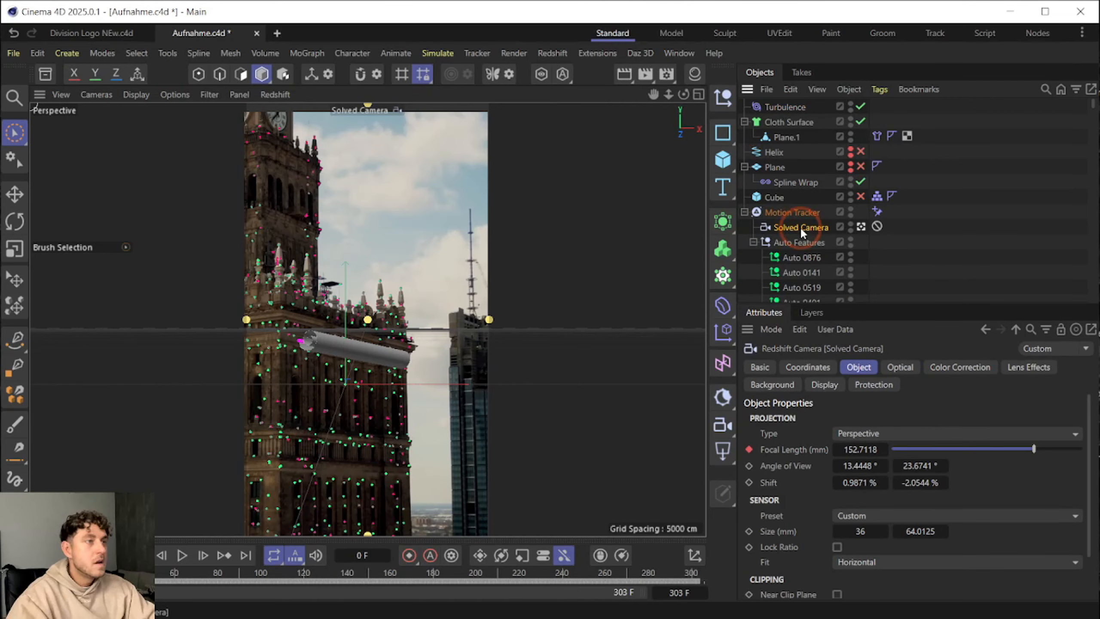
click(773, 384)
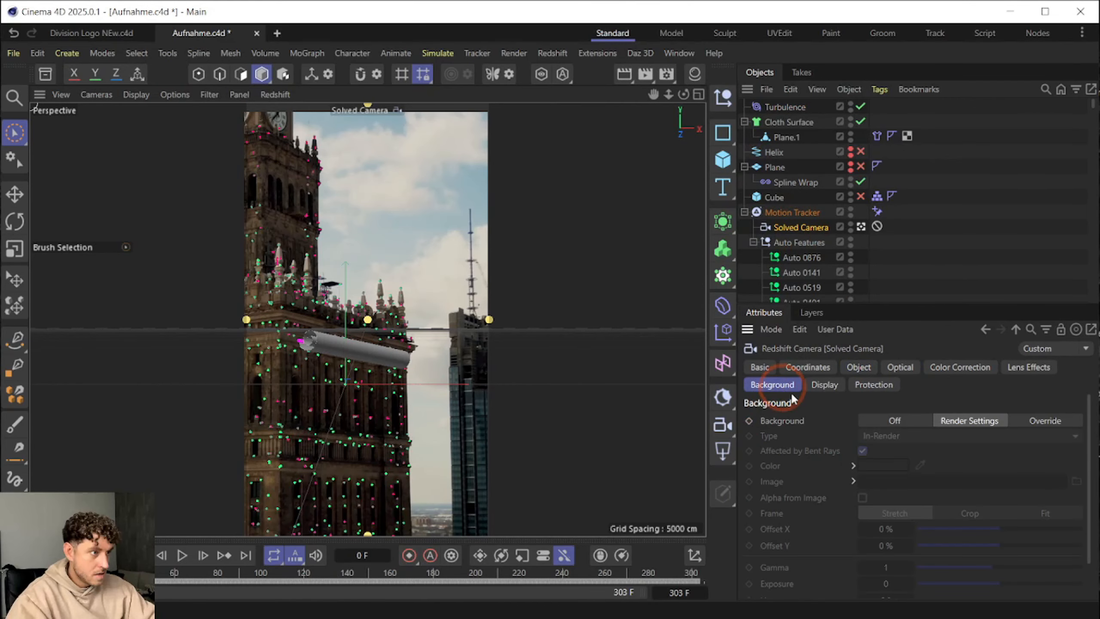
click(1042, 420)
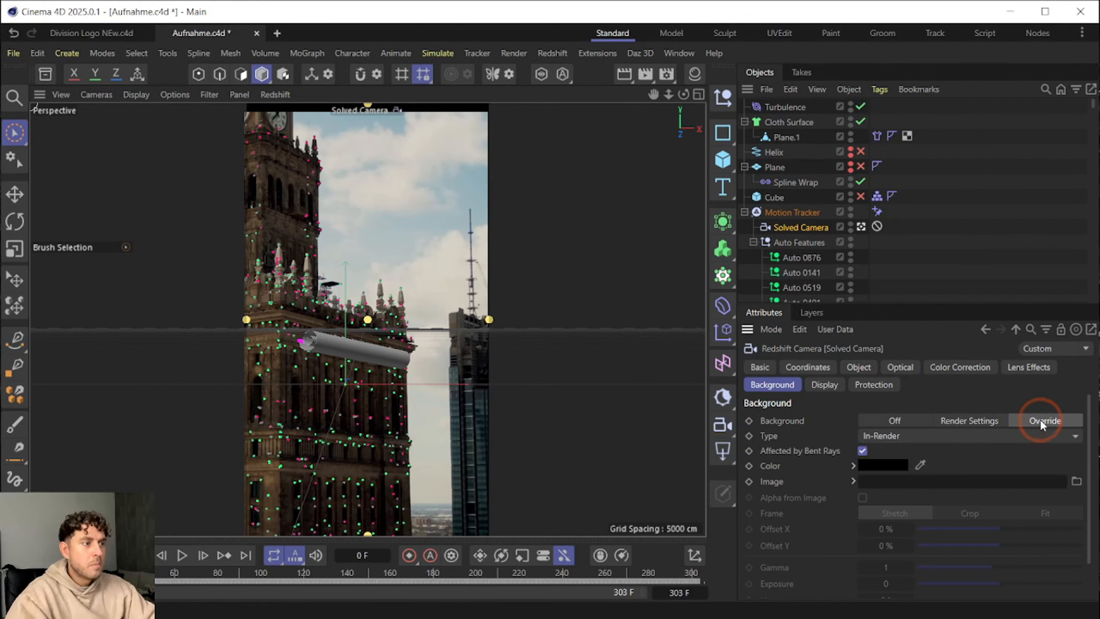
click(1077, 482)
double_click(399, 274)
click(201, 139)
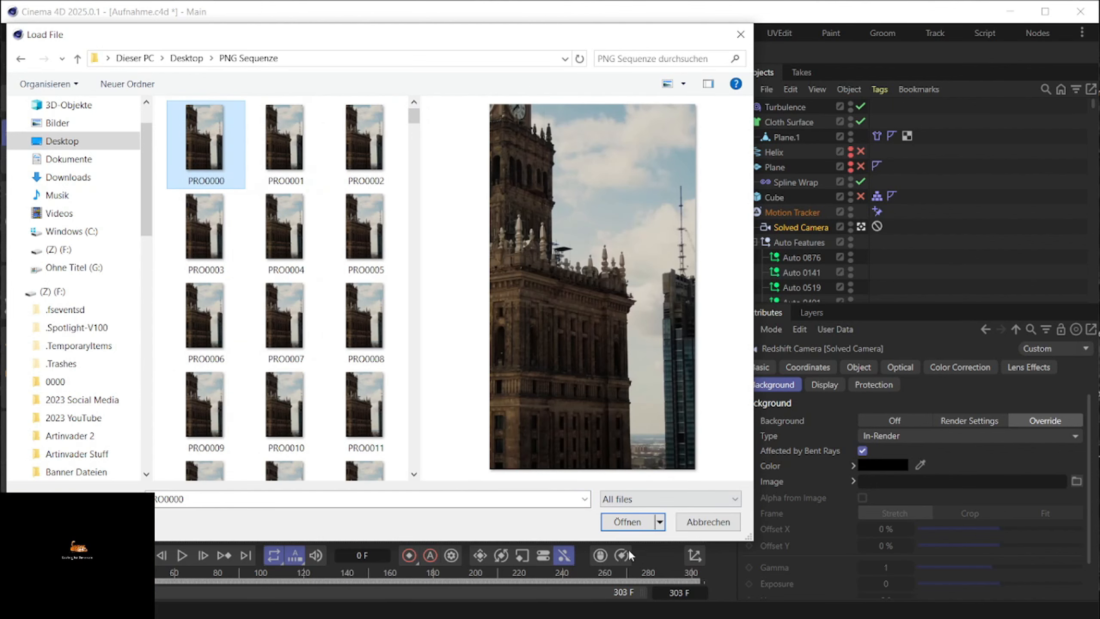
click(626, 522)
Set the background image's animation mode to Simple with Range timing ending at frame 303
click(808, 371)
click(853, 481)
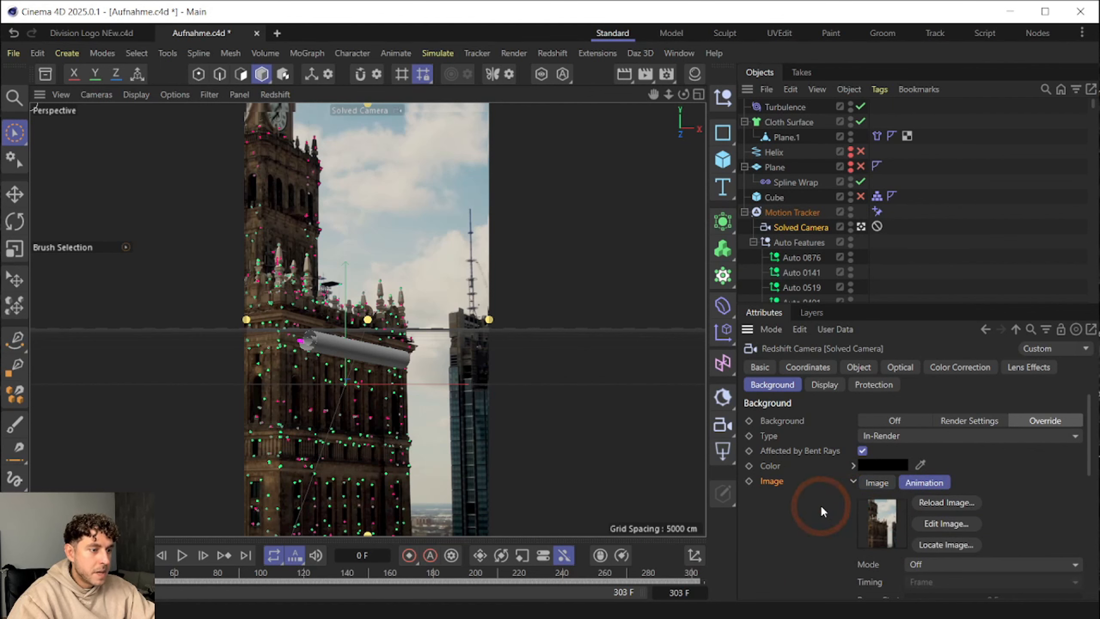
scroll(820, 504, down, 3)
click(952, 473)
click(939, 503)
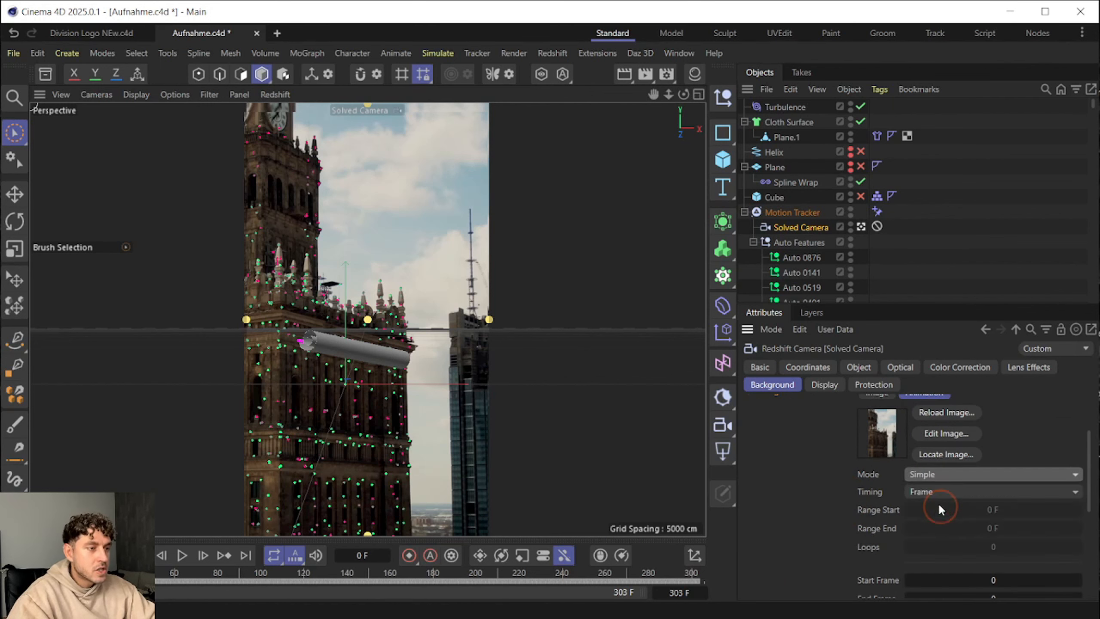
click(958, 487)
click(972, 545)
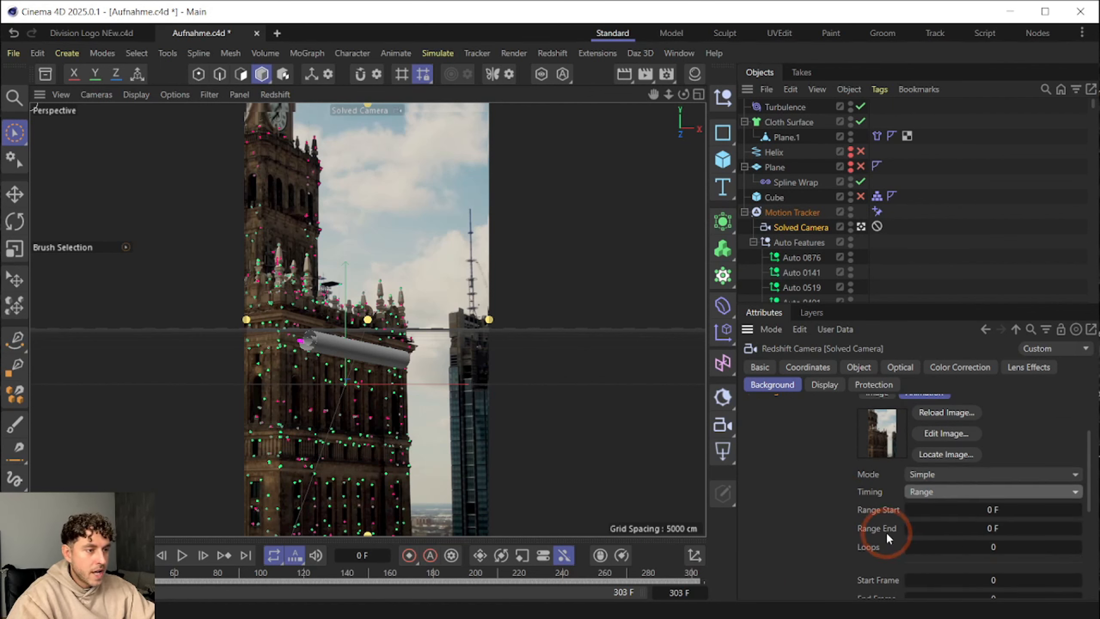
click(975, 529)
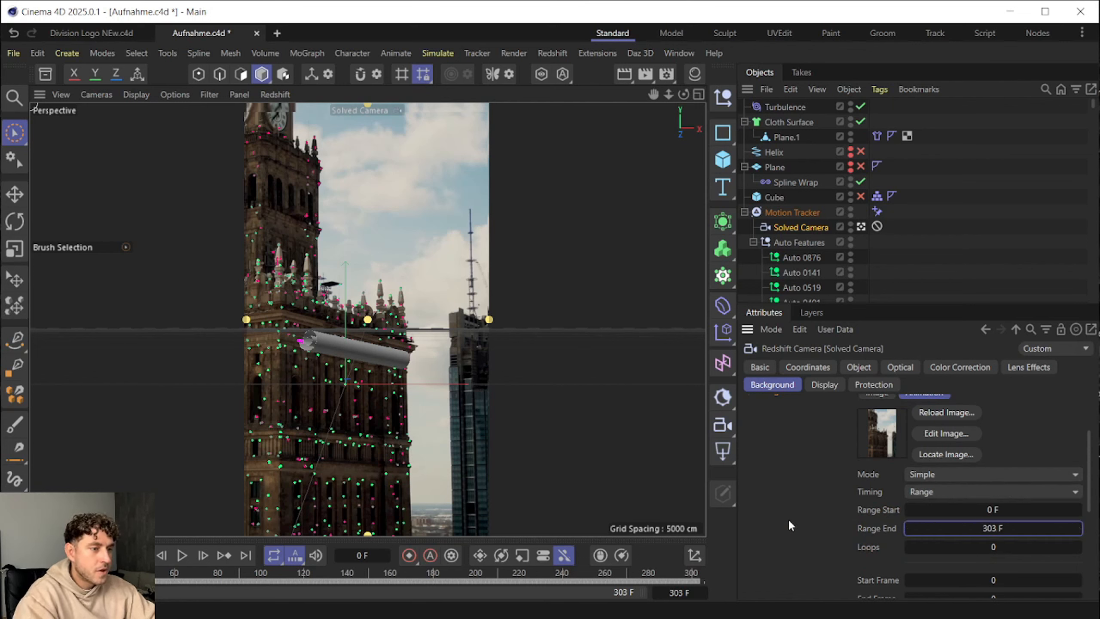
scroll(788, 519, down, 4)
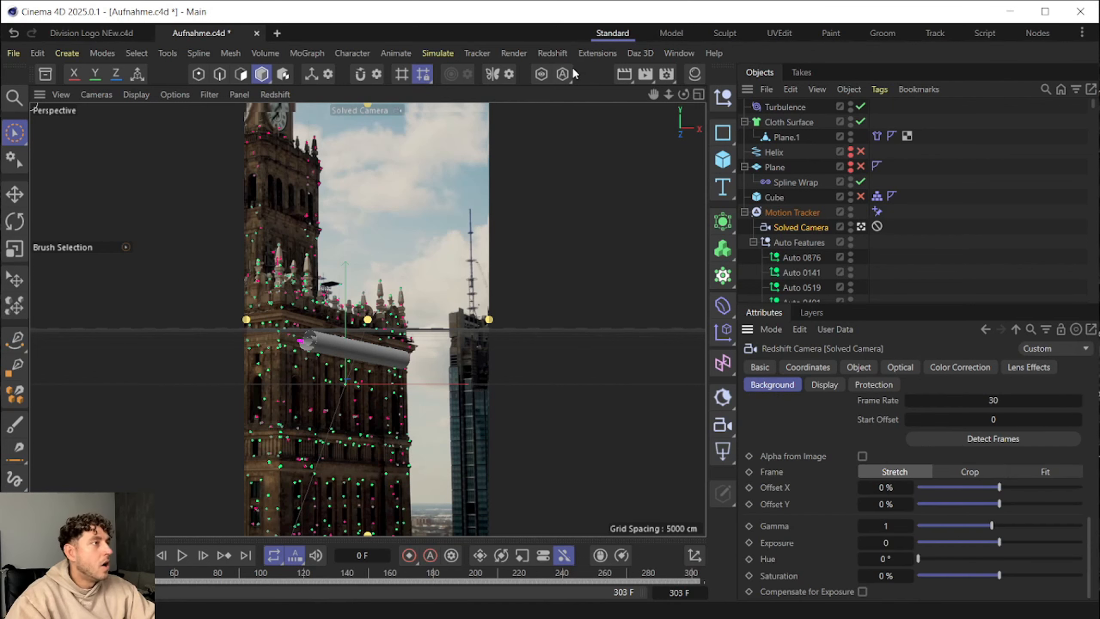
Render the current frame to the Picture Viewer and check how the background image looks
click(644, 82)
drag(809, 20, 238, 35)
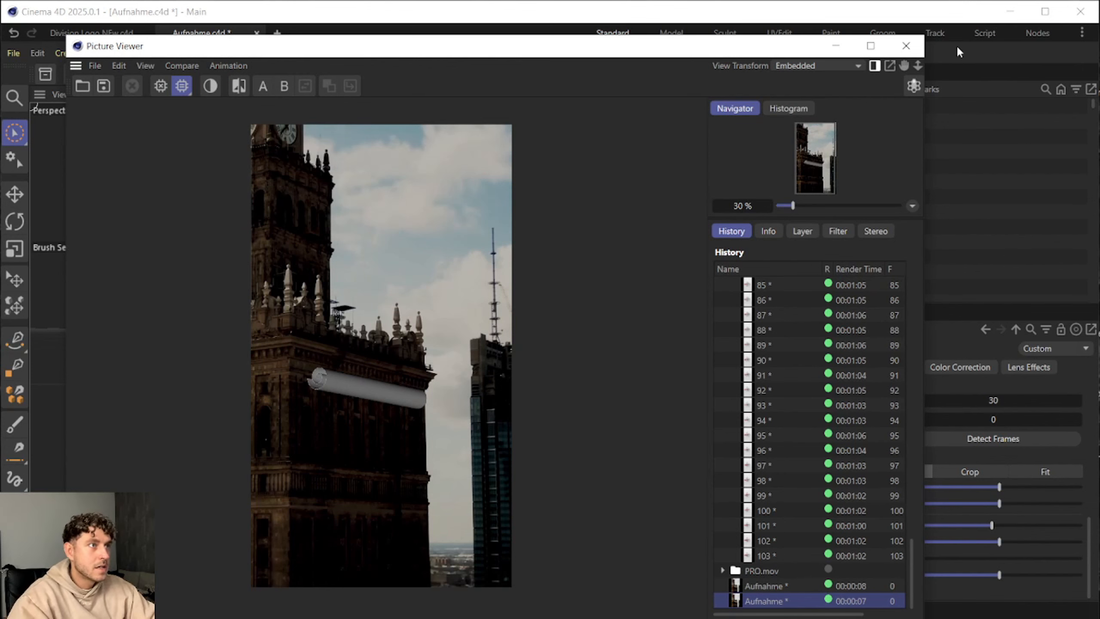
click(905, 45)
Set the camera background's gamma to 0.7 and render the frame again to check it
click(895, 517)
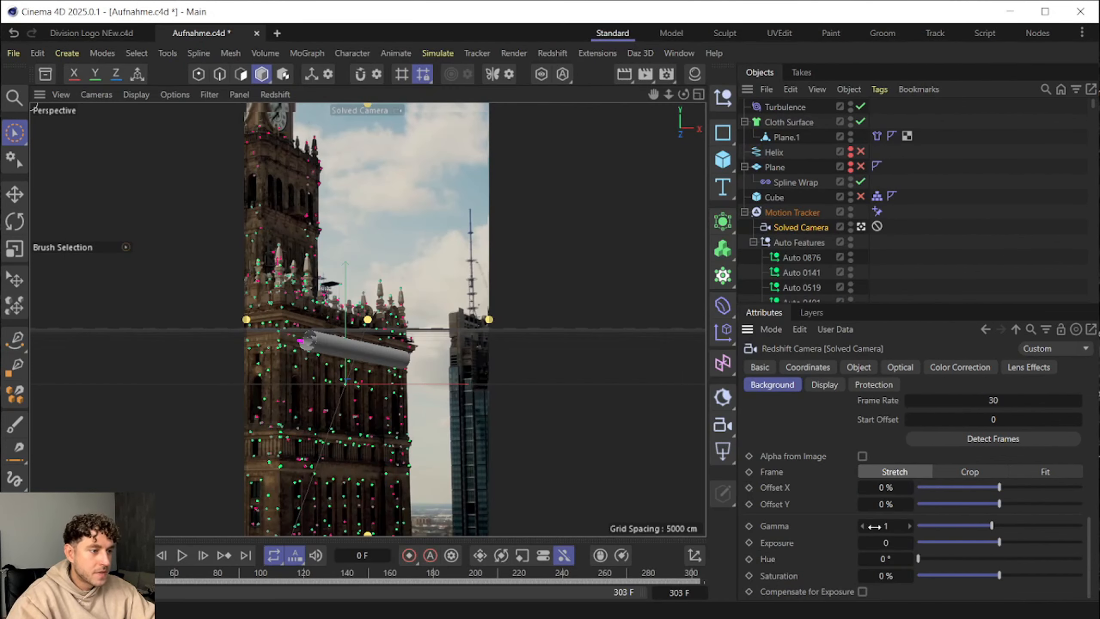
click(886, 526)
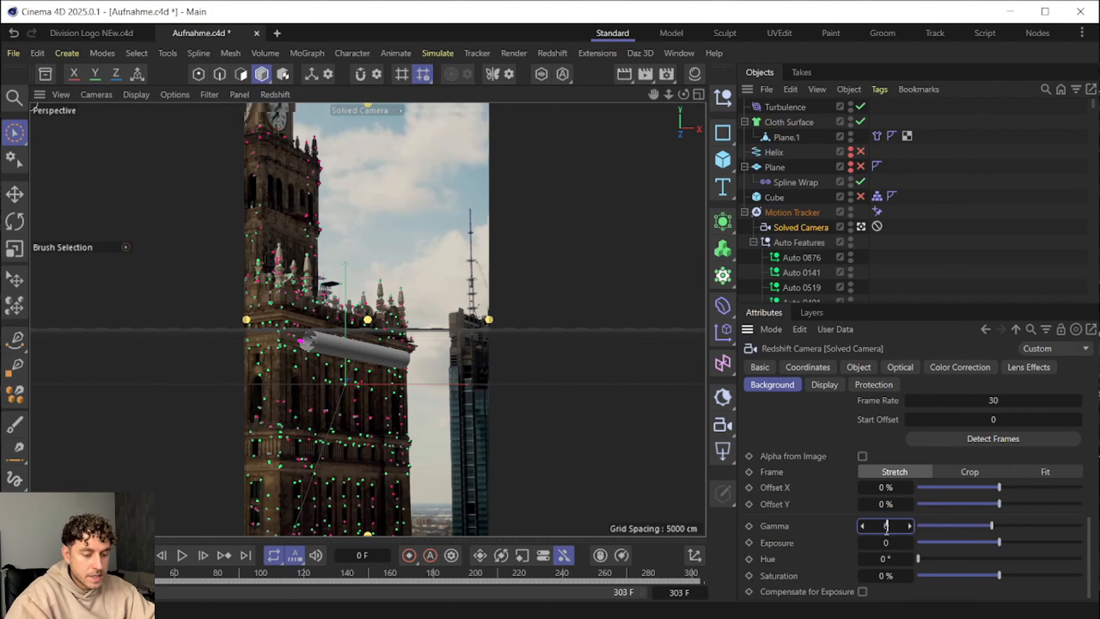
text(0.7)
key(Return)
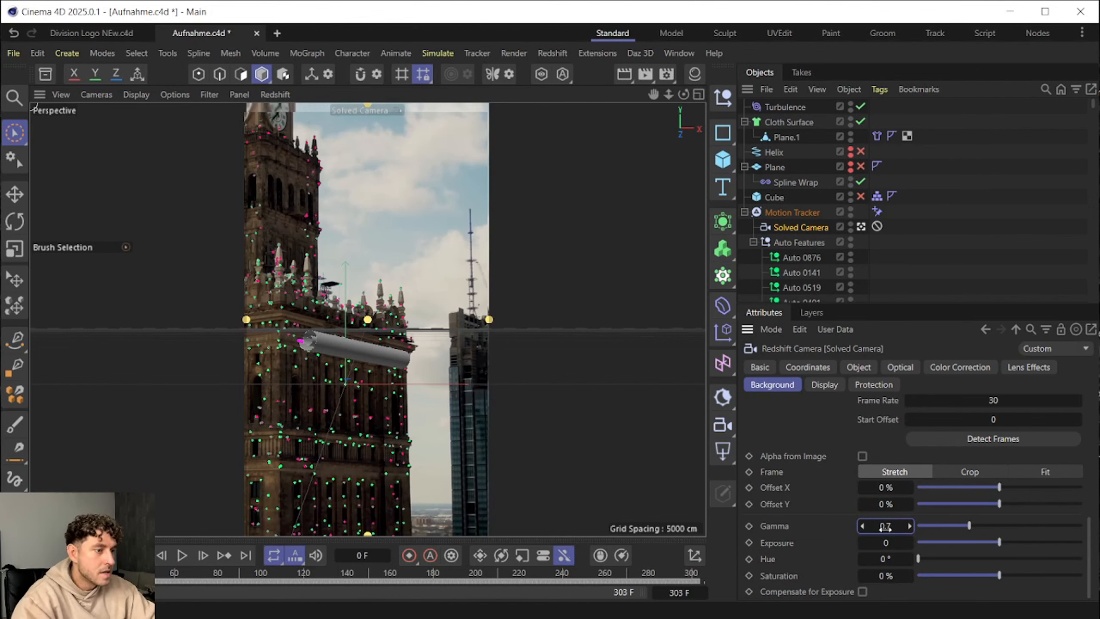
click(646, 75)
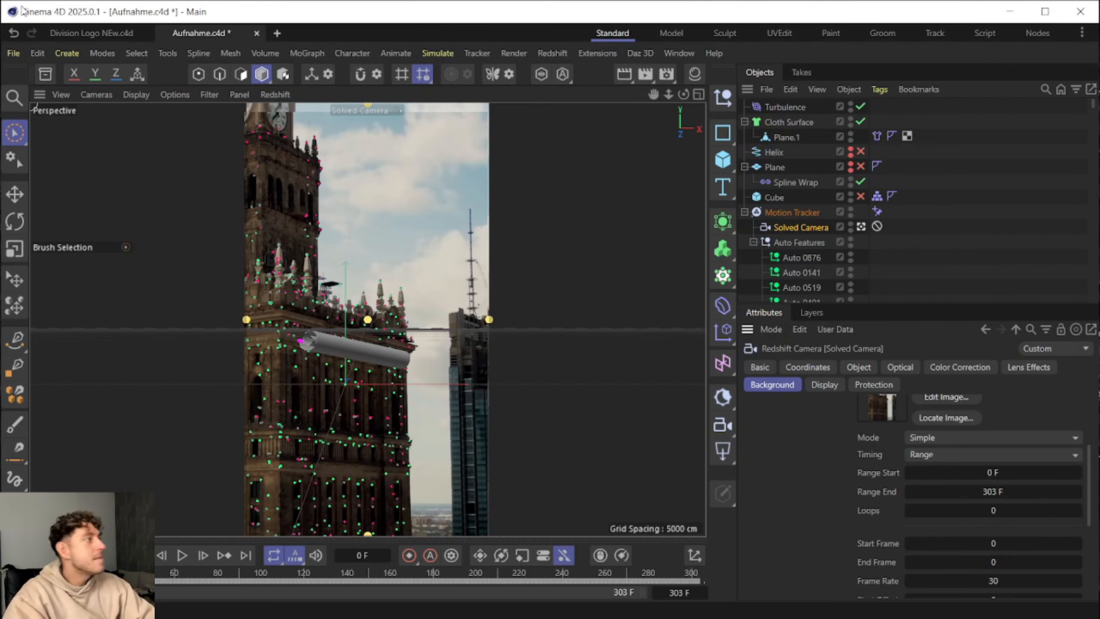
Add a cylinder and copy the Plane object's heading rotation onto it
click(723, 160)
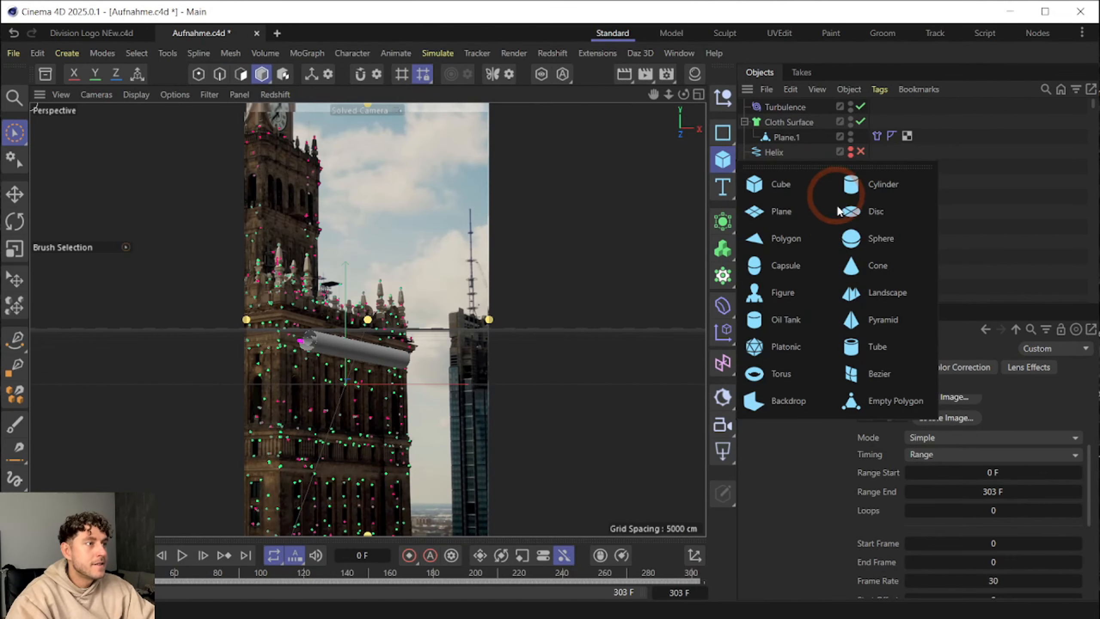
click(861, 186)
click(774, 212)
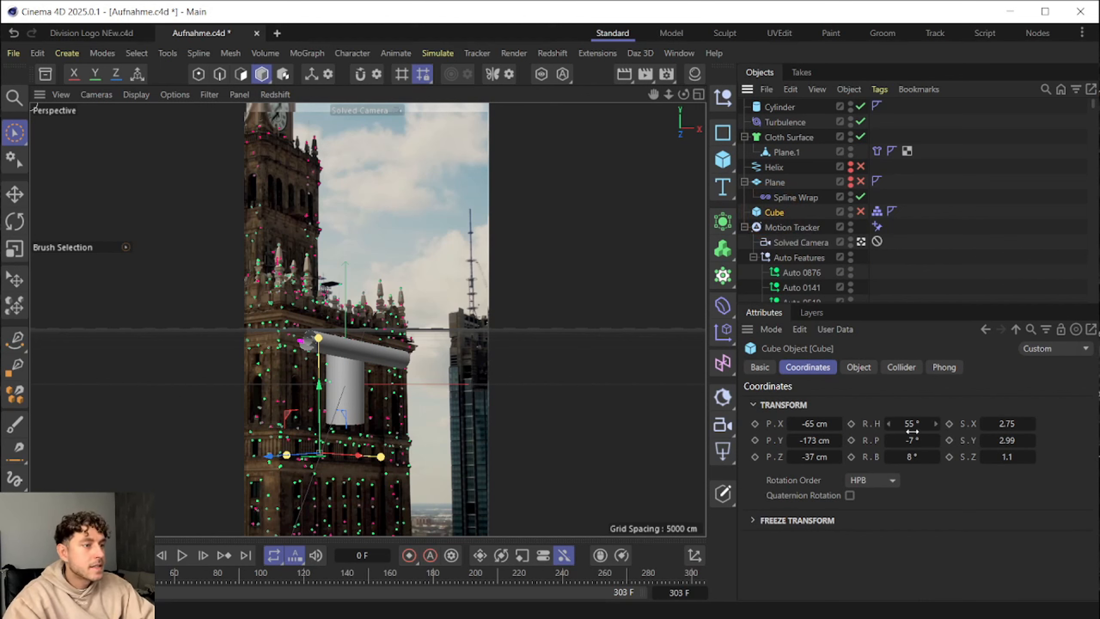
click(775, 183)
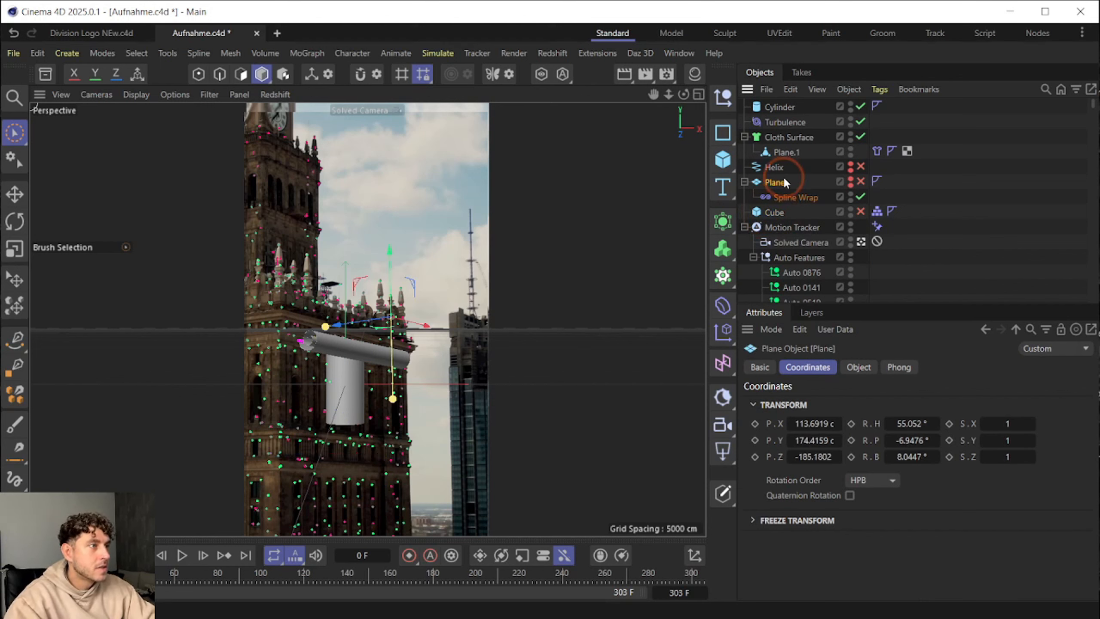
click(927, 423)
click(779, 107)
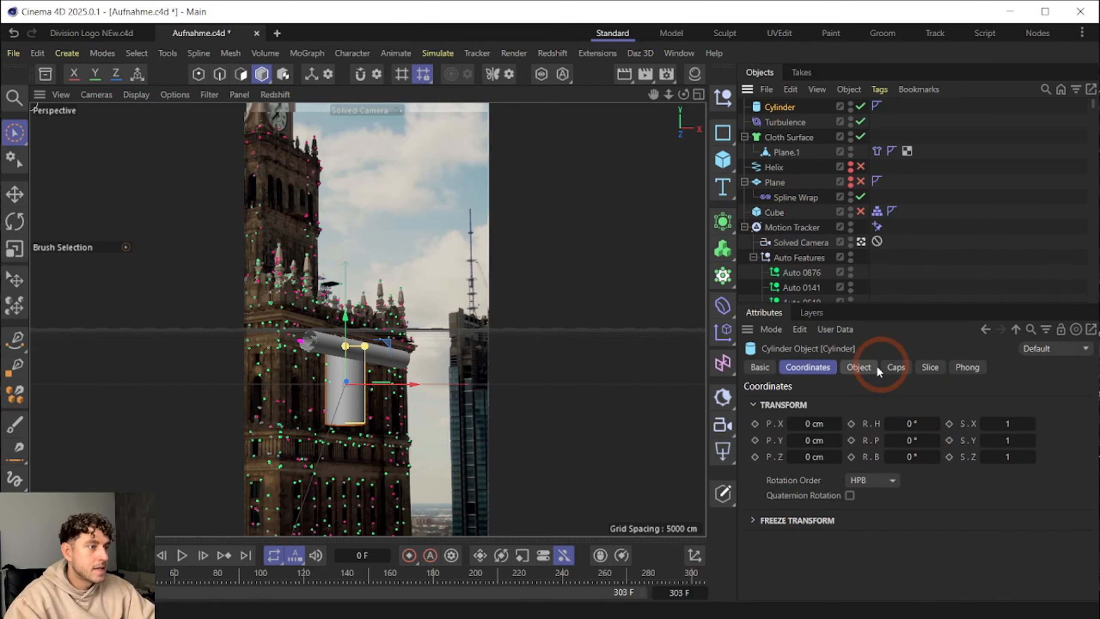
click(915, 419)
key(ctrl+v)
key(Return)
Orient the cylinder along +X and set its radius to 9 cm and its height to 417 cm
click(859, 367)
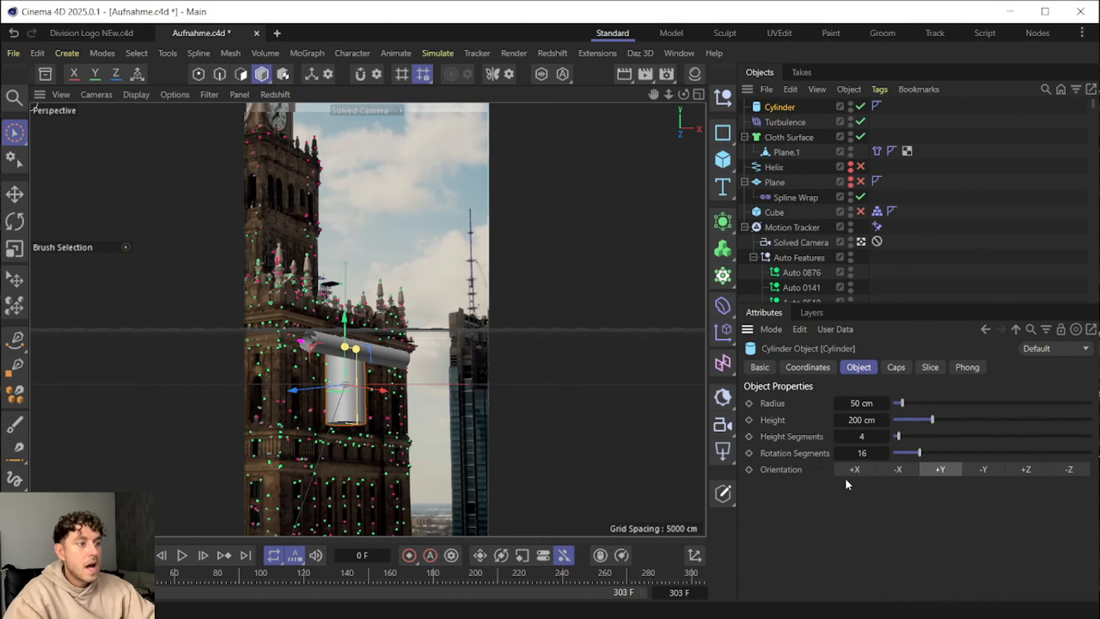
click(851, 471)
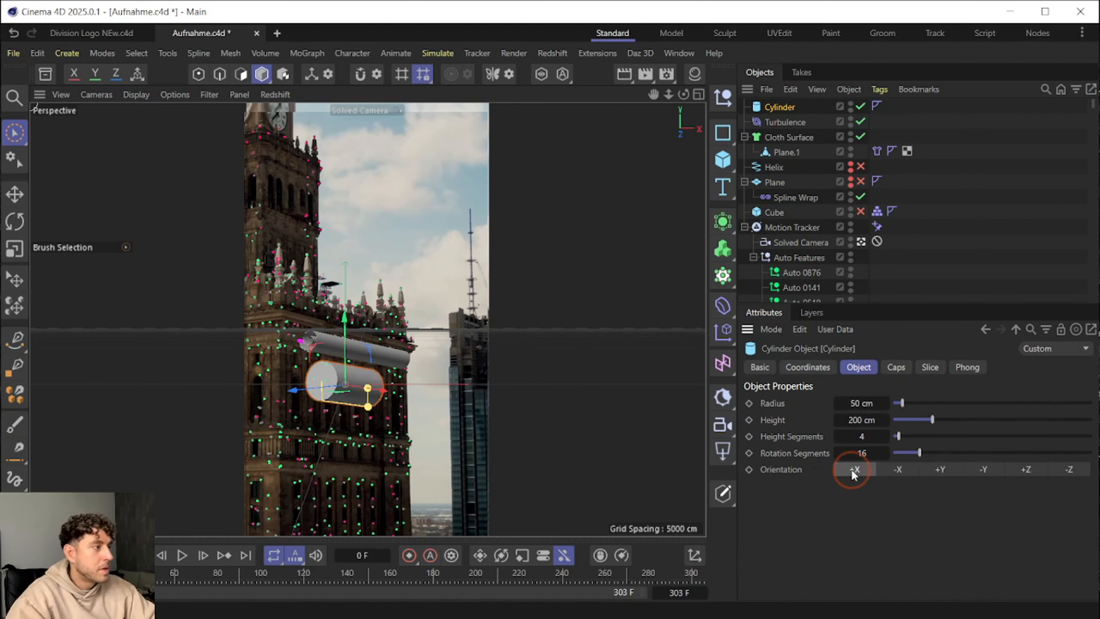
drag(849, 404, 915, 351)
text(9)
key(Return)
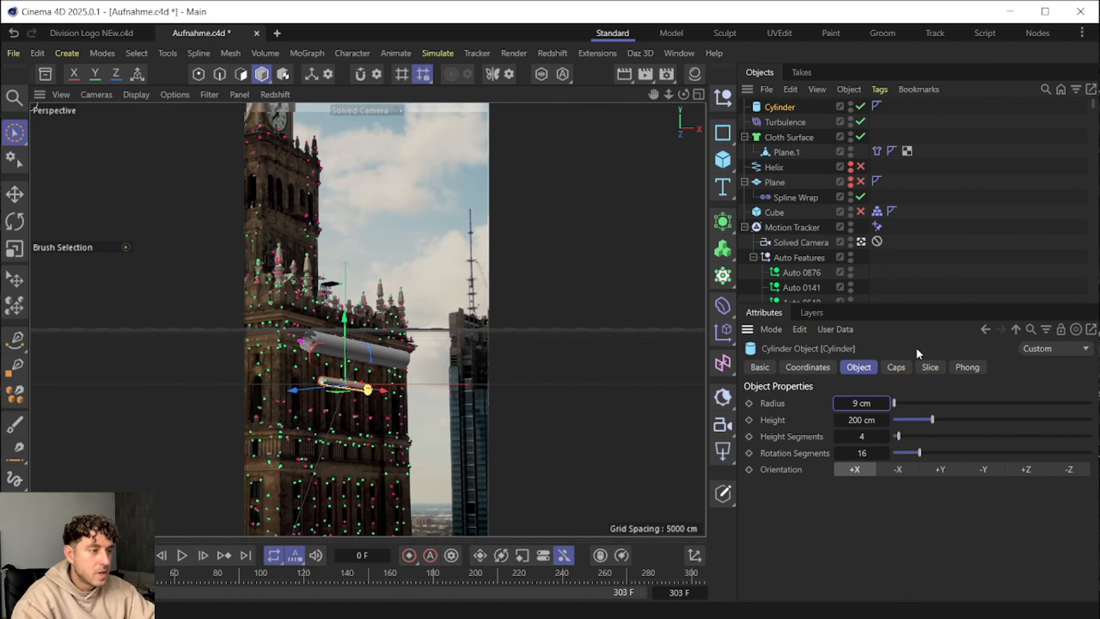
click(868, 420)
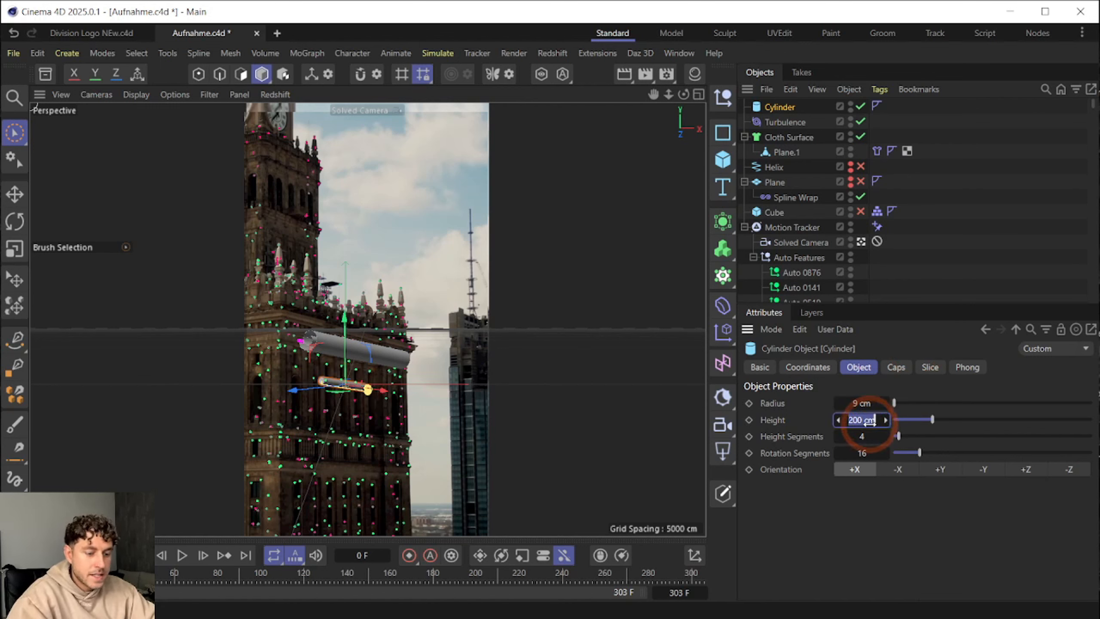
text(417)
key(Return)
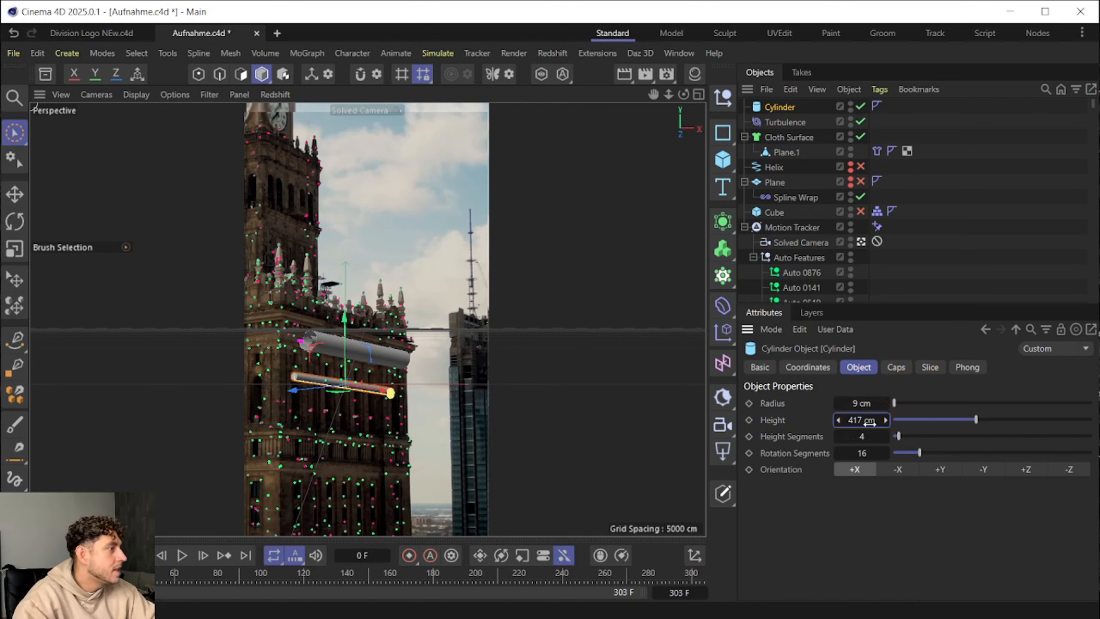
Enable the fillet on the cylinder's caps and raise the cylinder toward the rolled banner
click(896, 368)
click(805, 439)
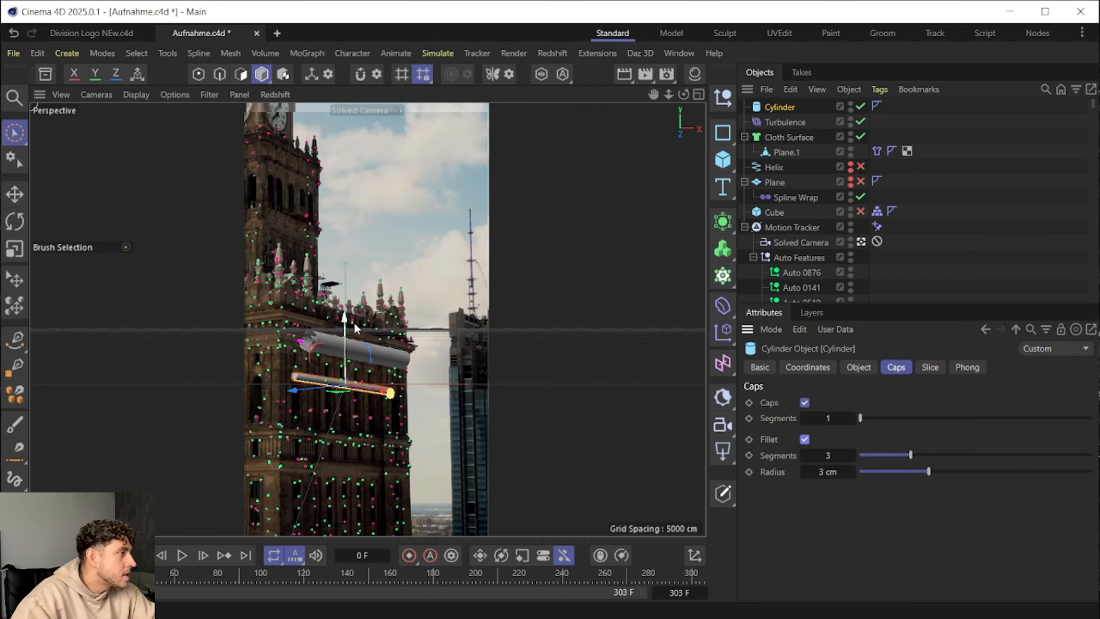
drag(354, 328, 354, 307)
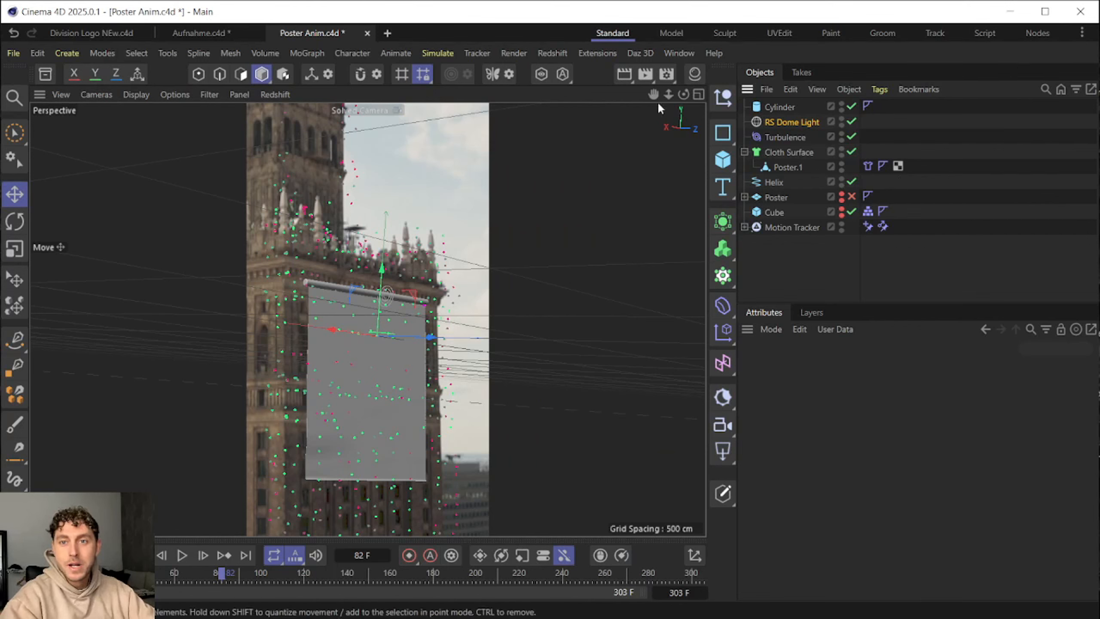
Show the poster scene in the Redshift RenderView and add another RS Dome Light
click(552, 53)
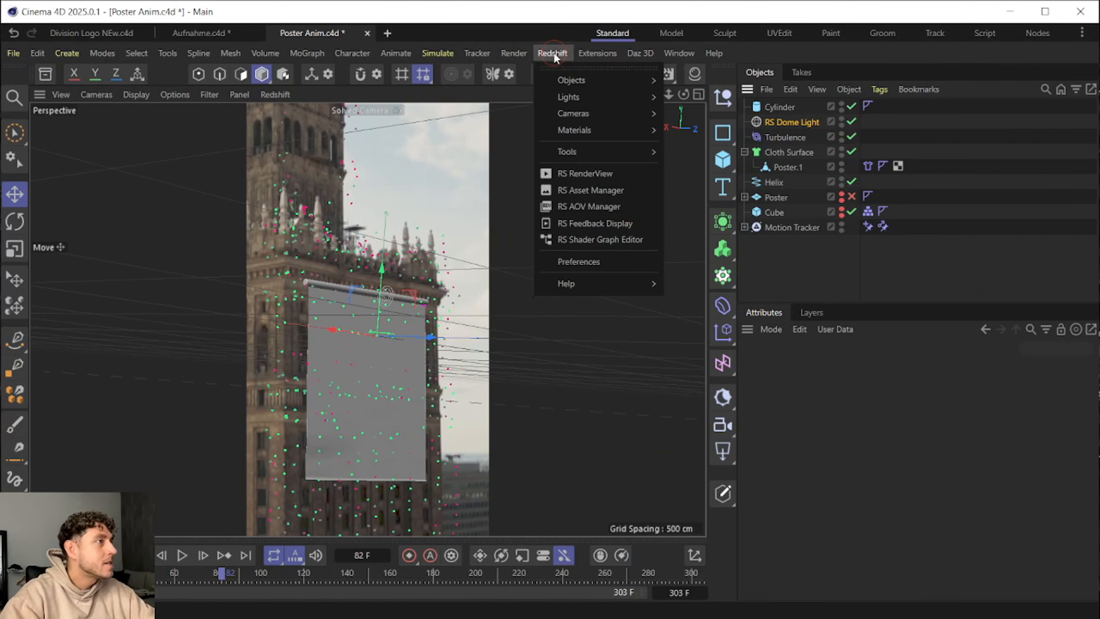
click(585, 173)
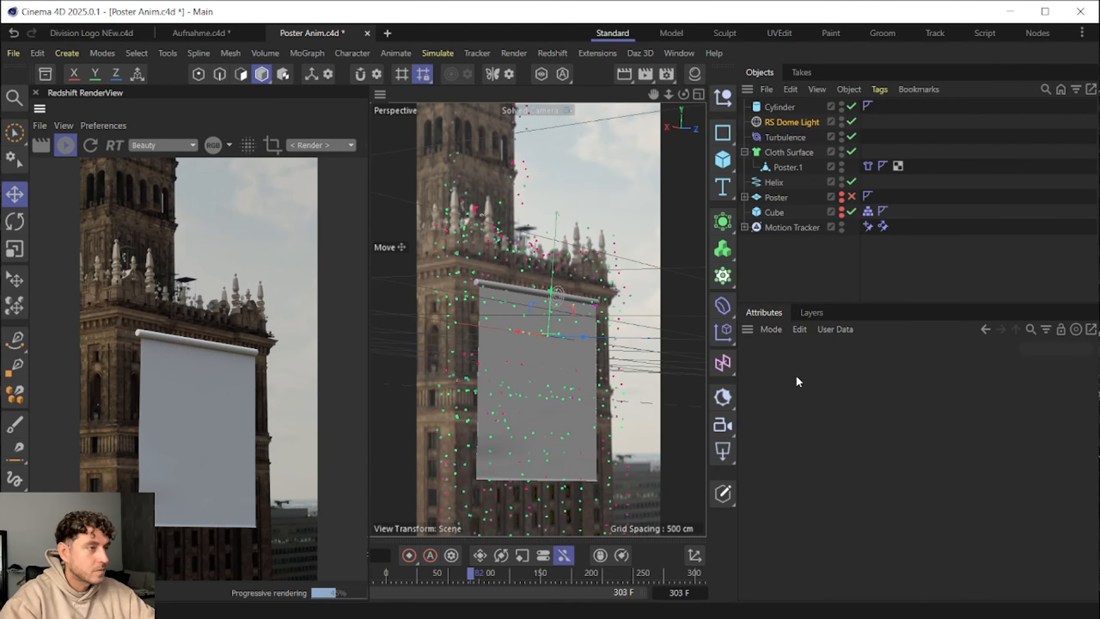
click(730, 427)
click(727, 455)
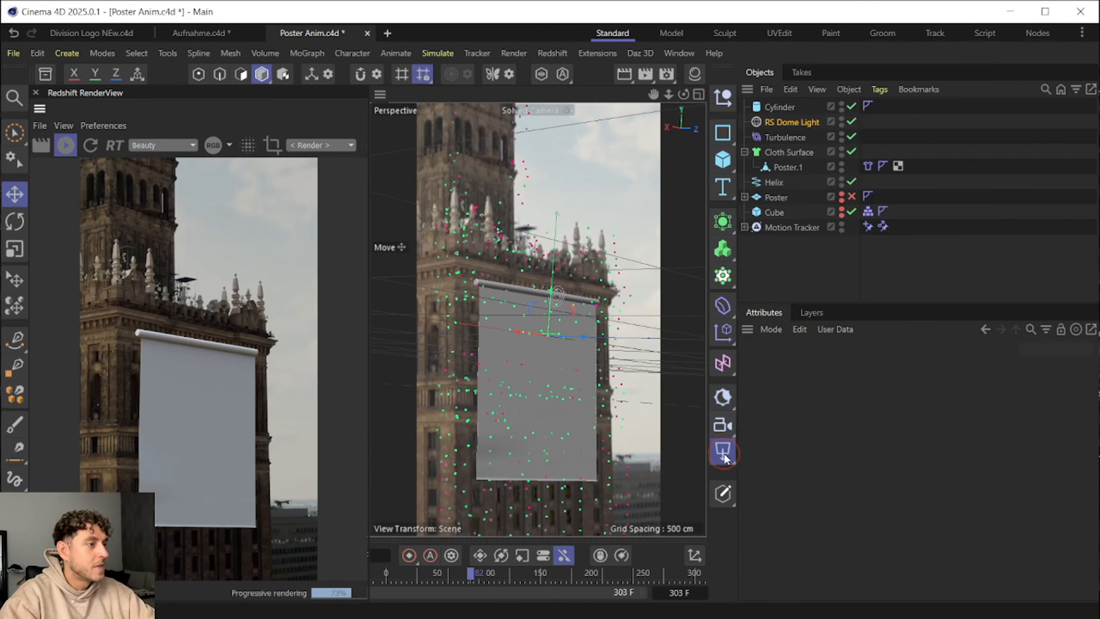
click(794, 512)
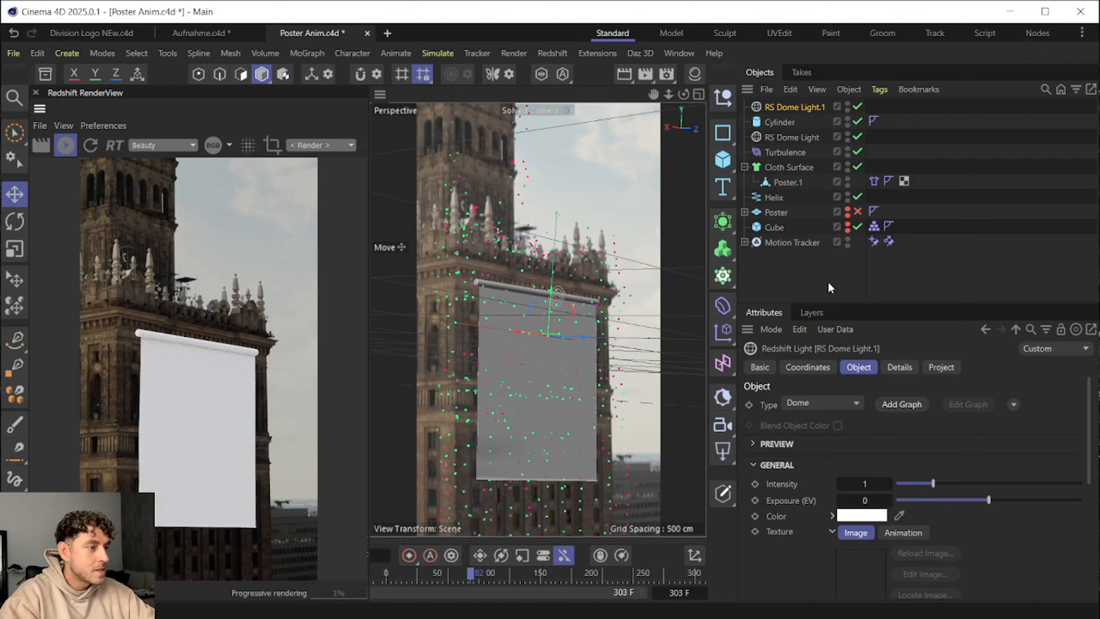
Load an HDRI image from the texture assets folder as the texture of the second RS Dome Light
click(899, 402)
scroll(980, 474, down, 4)
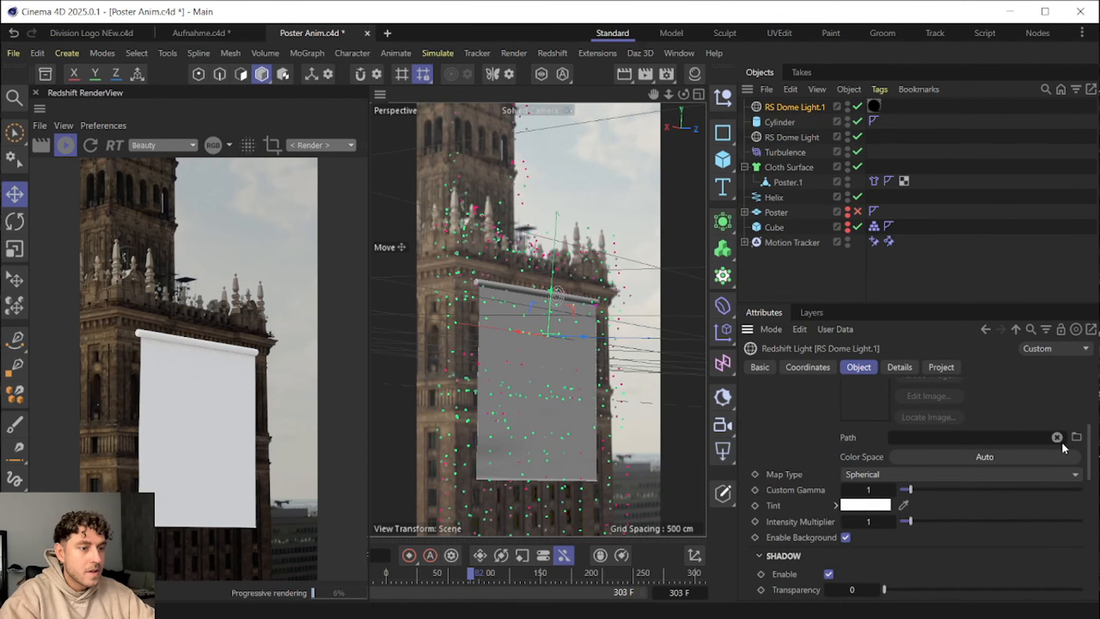
click(1077, 437)
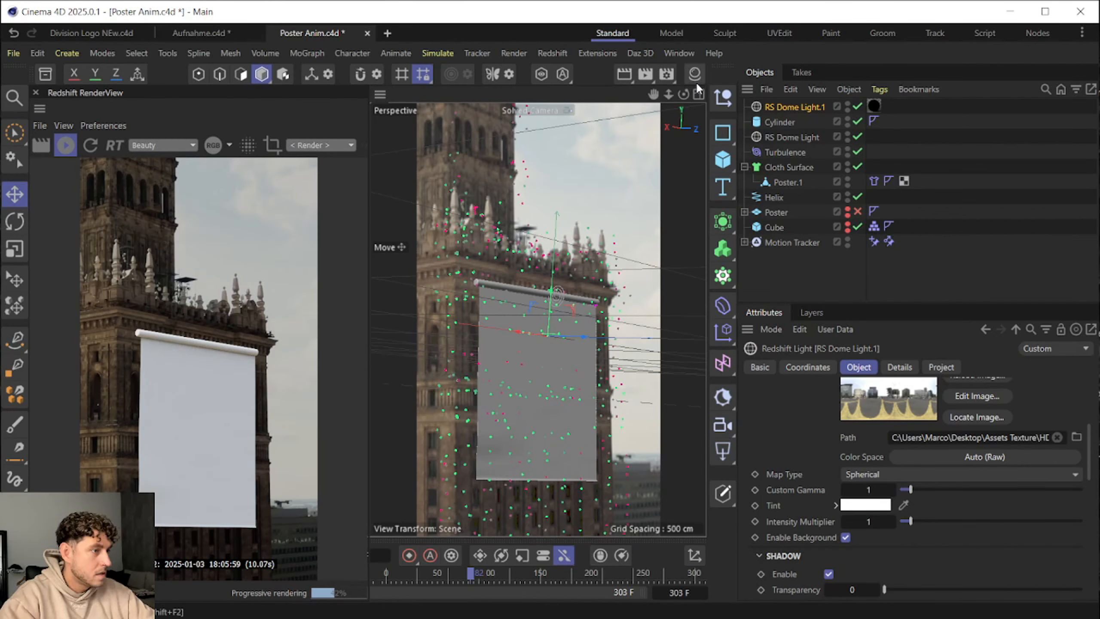
Create a new standard material and apply it to the Cloth Surface
click(695, 75)
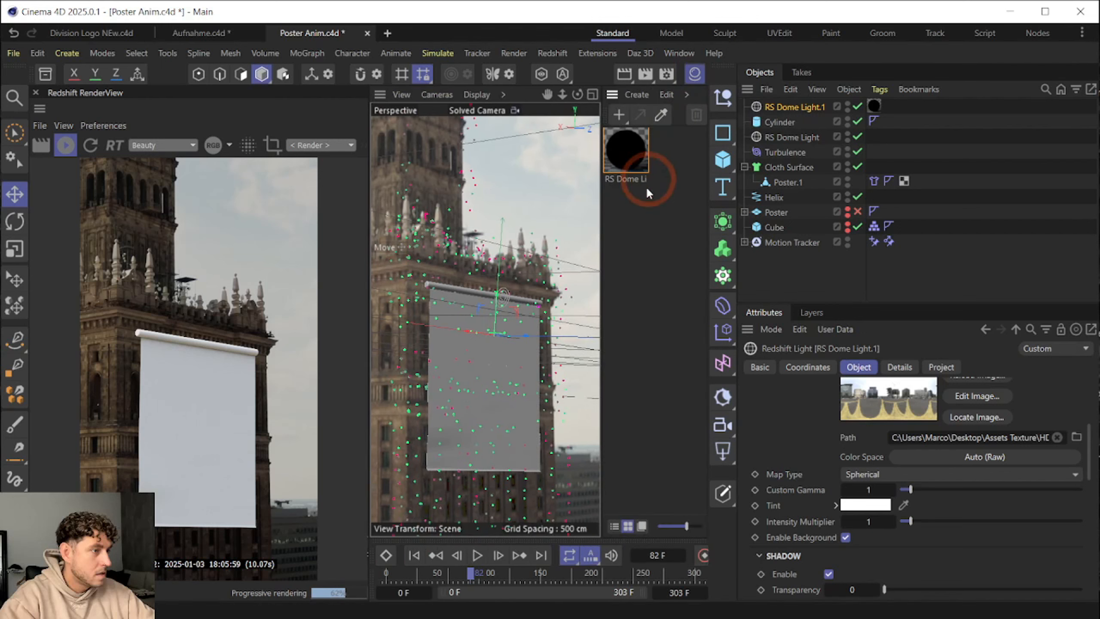
double_click(662, 231)
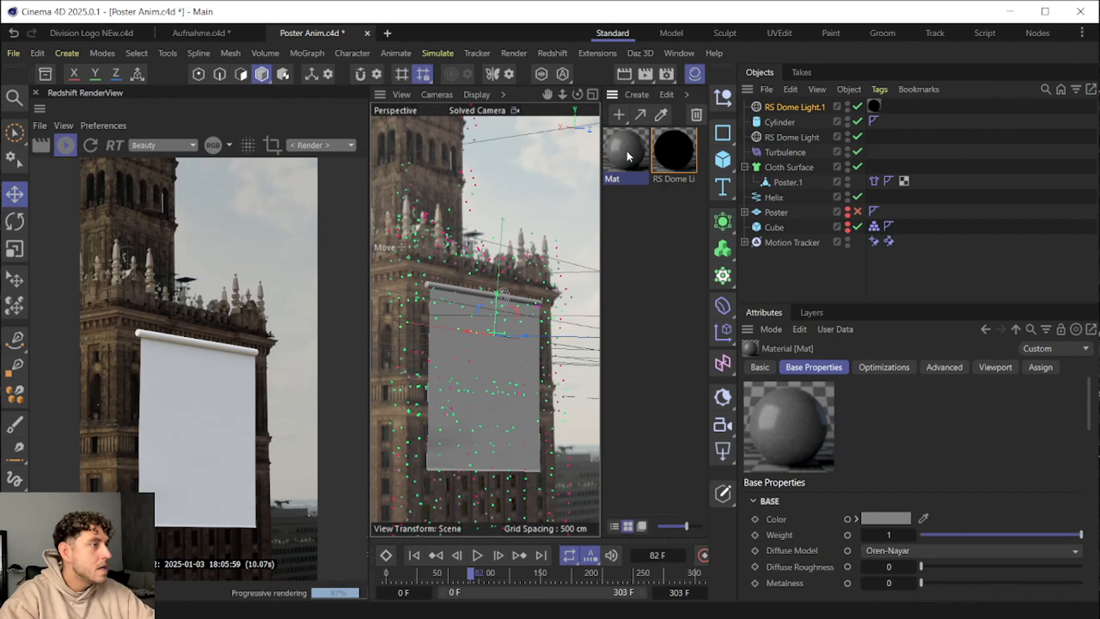
drag(625, 149, 793, 166)
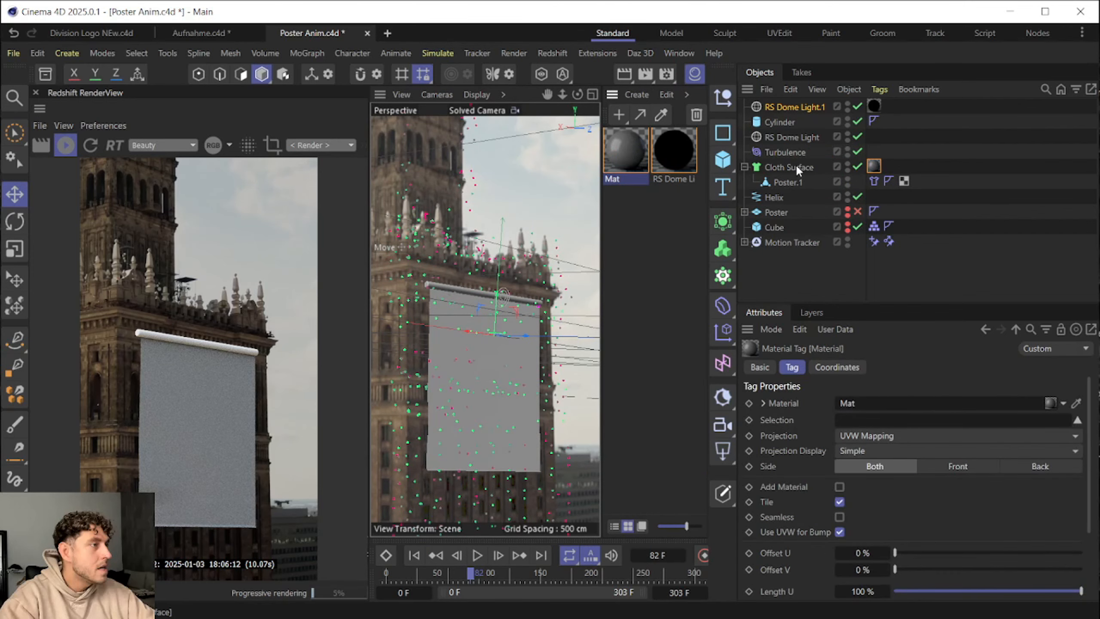
Add the Bild.png texture to the banner material's node graph, copying it into the project, and connect it to the base color
double_click(875, 166)
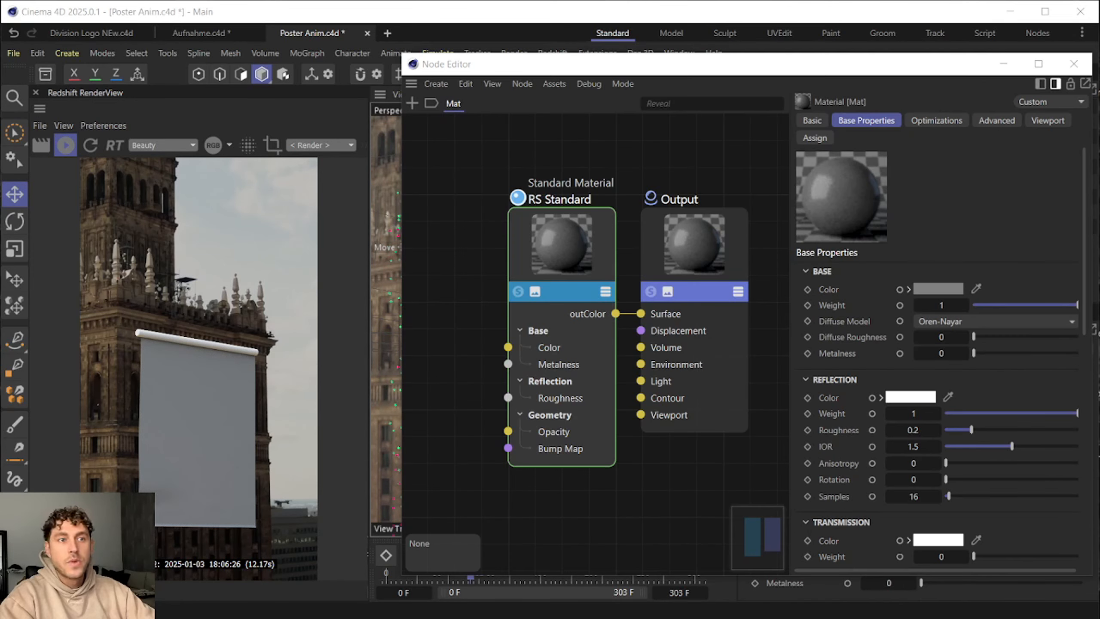
drag(485, 277, 452, 285)
click(825, 384)
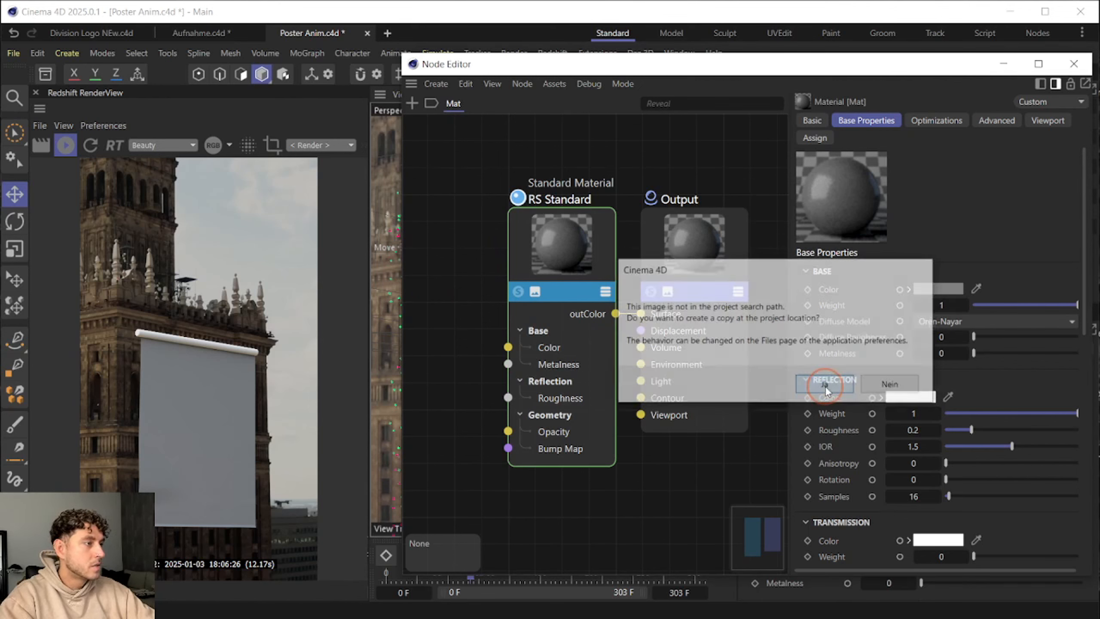
drag(512, 328, 551, 345)
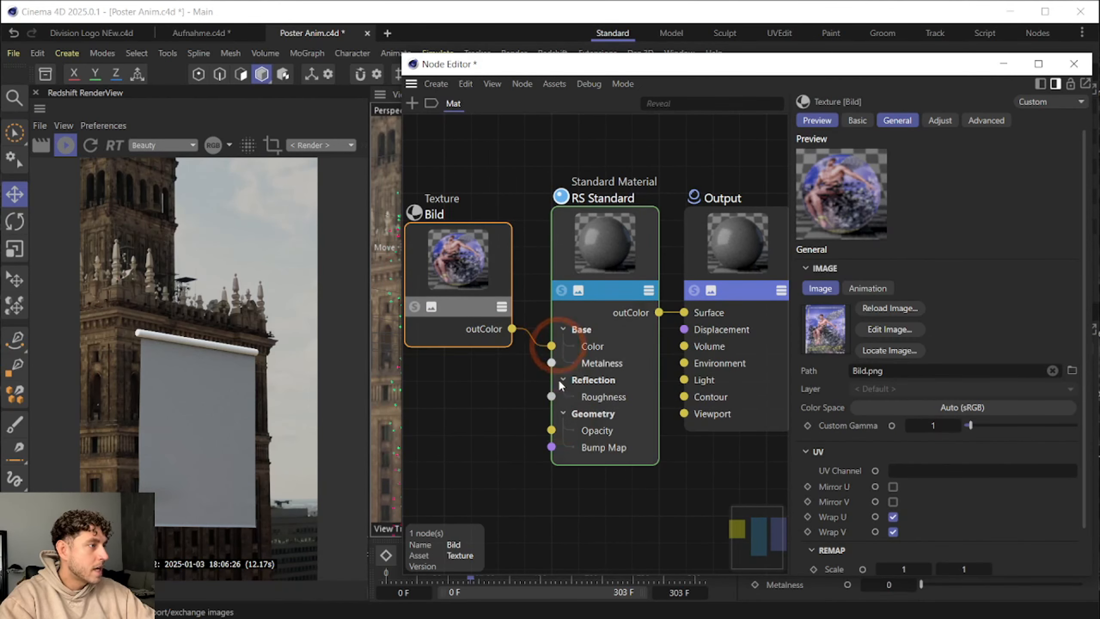
Set the Bild texture's remap rotation to 90
click(918, 484)
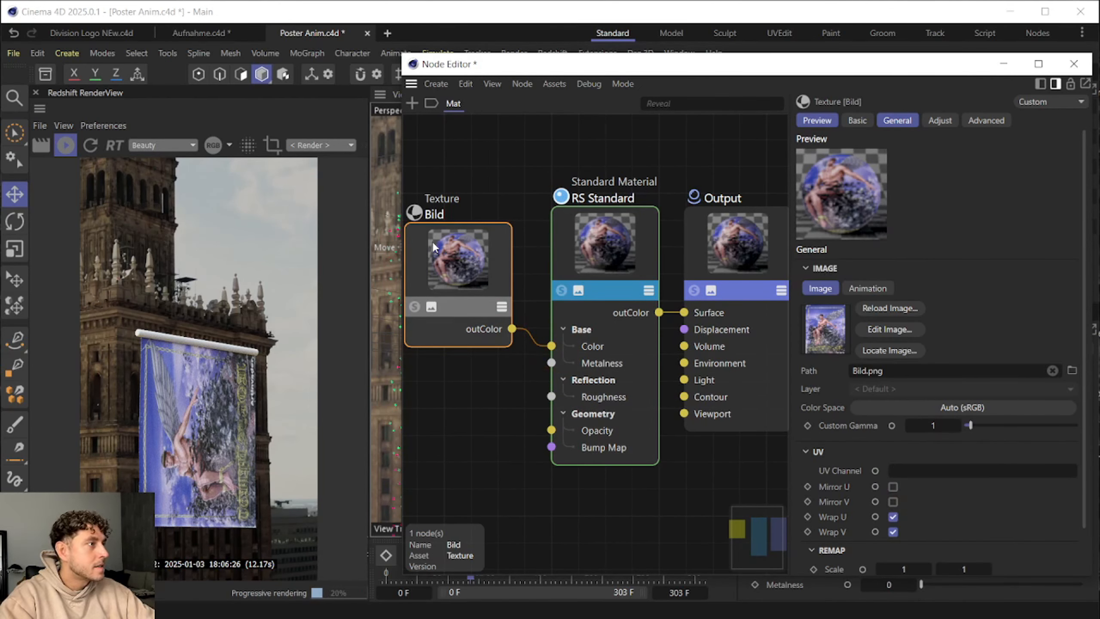
scroll(917, 484, down, 2)
click(898, 555)
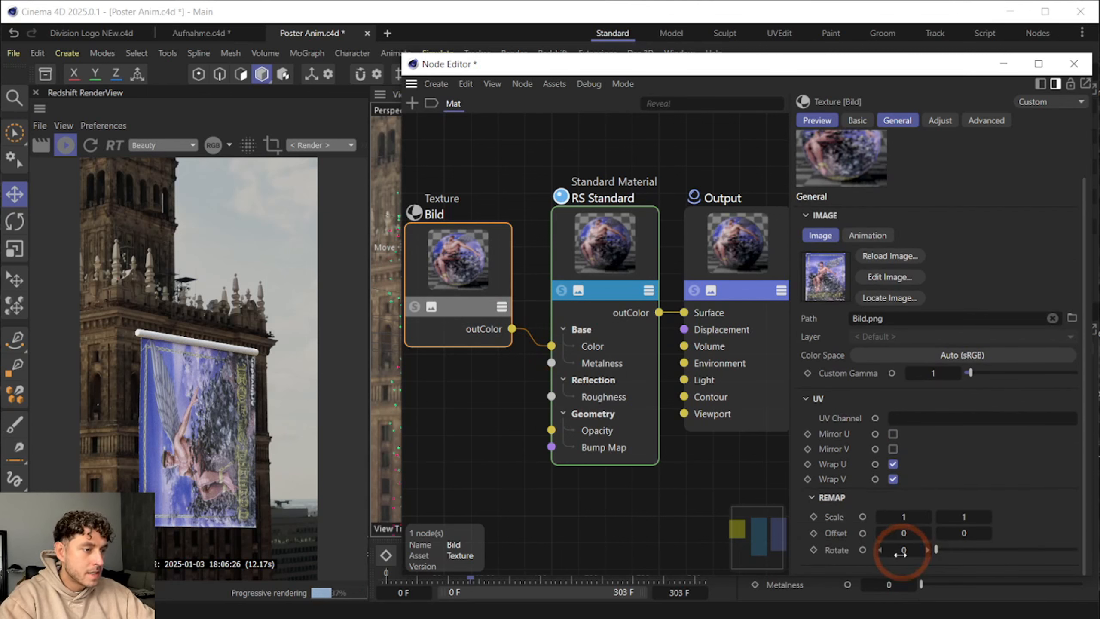
text(90)
key(Return)
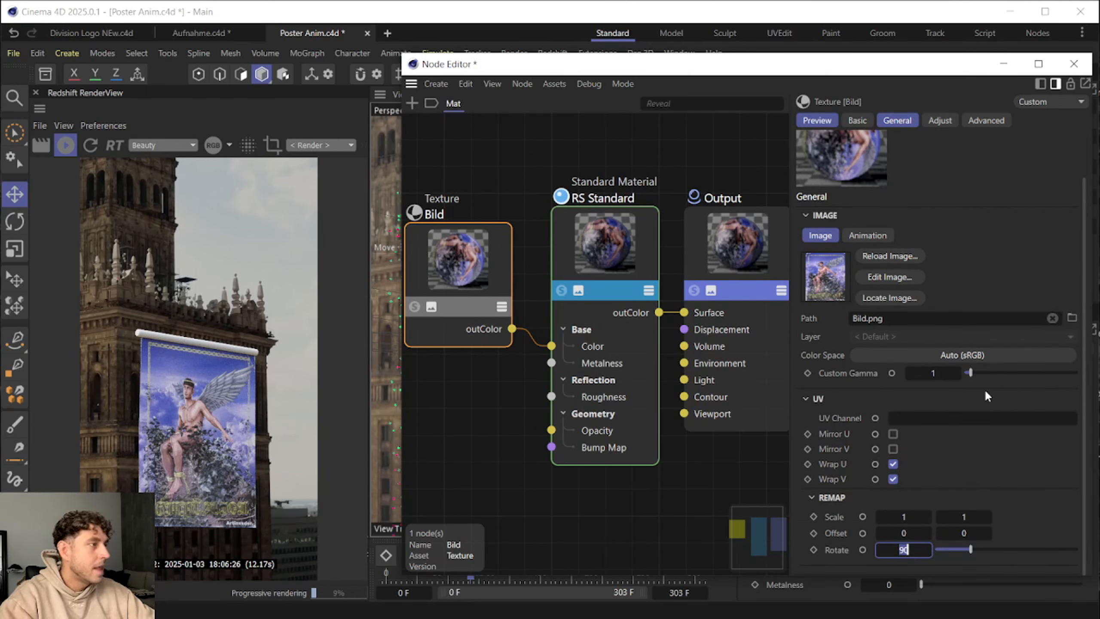
Set the metalness of the banner material's RS Standard node to 1
click(633, 339)
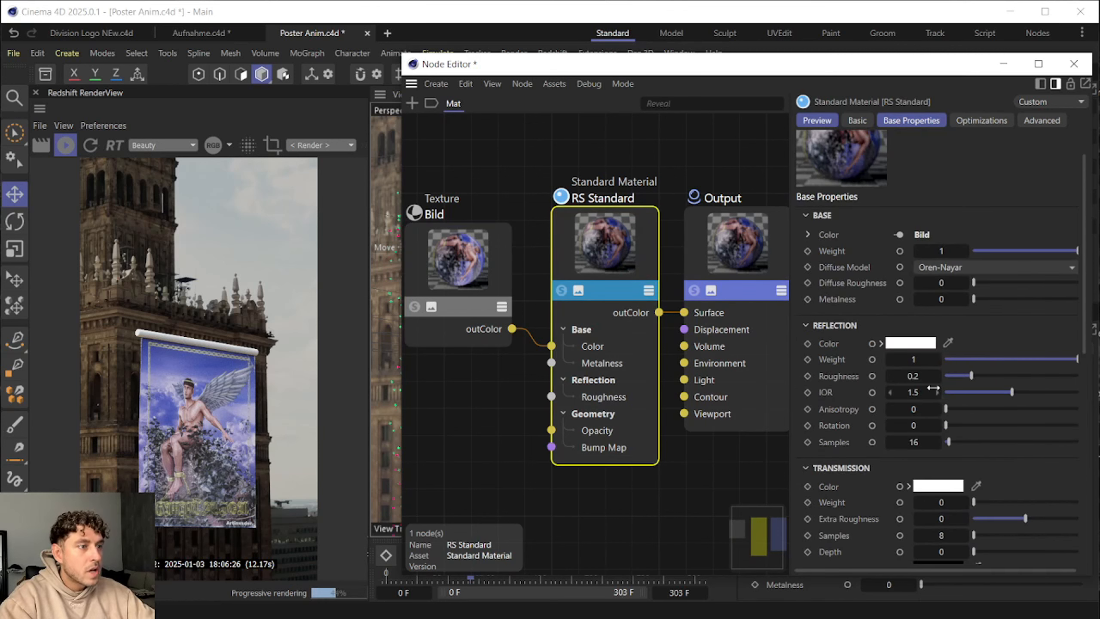
click(944, 299)
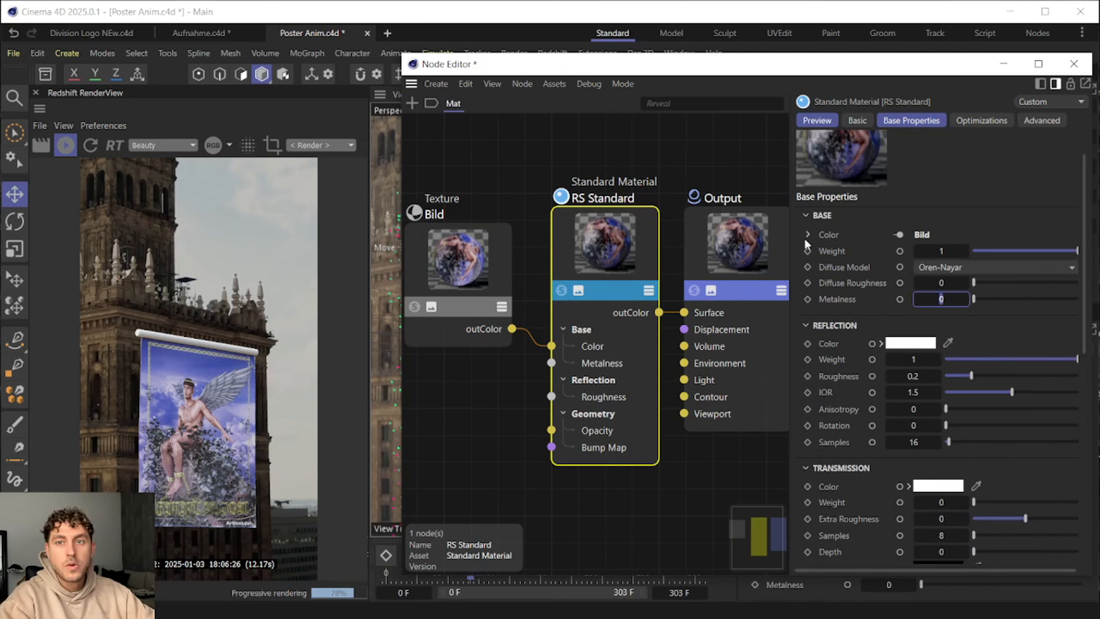
click(935, 298)
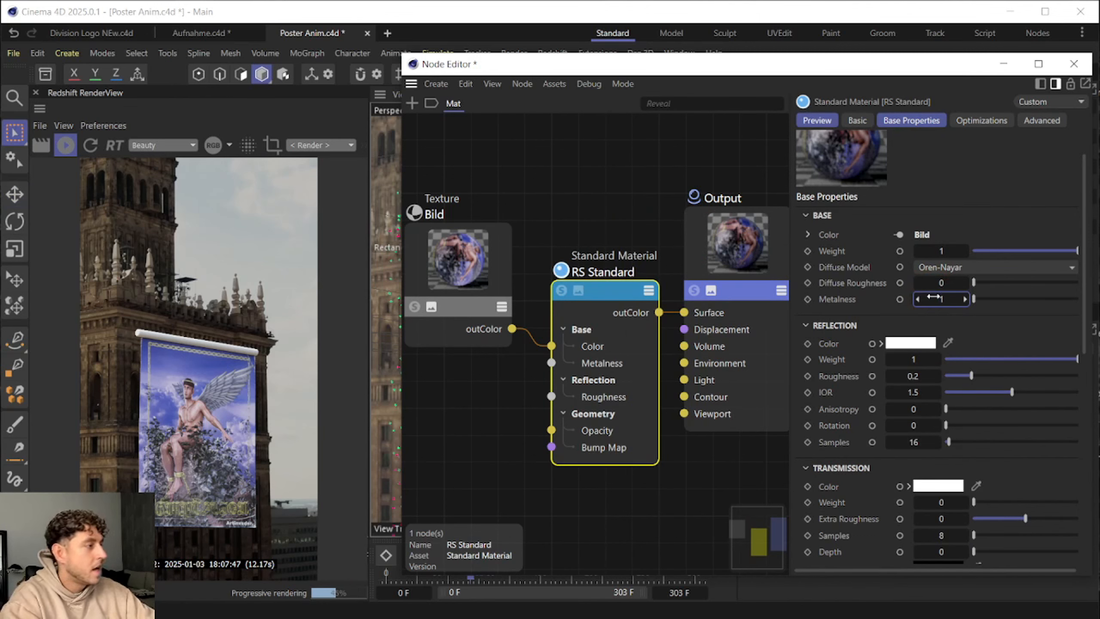
text(1)
key(Return)
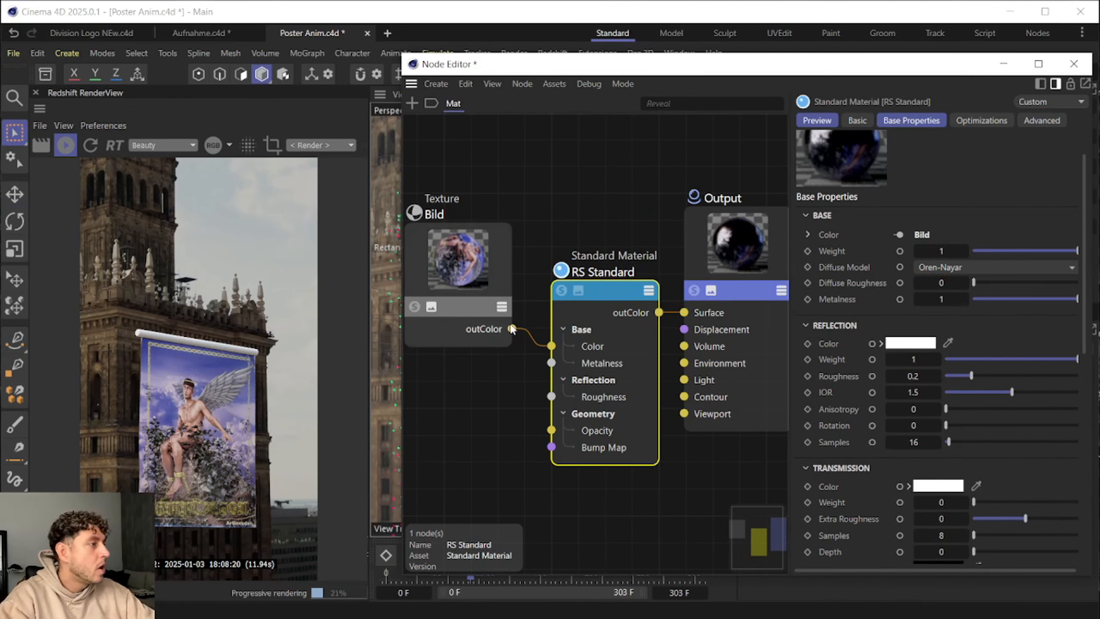
Connect the Bild texture to the banner material's emission color and set the emission weight to 0.1
drag(511, 329, 570, 314)
mouse_move(661, 347)
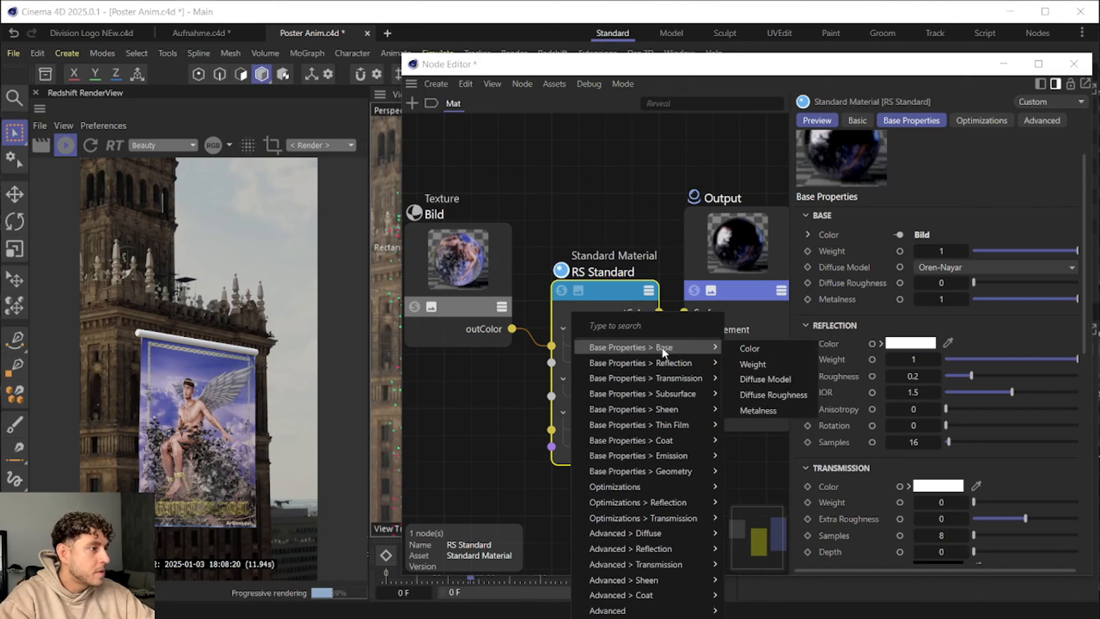
click(764, 455)
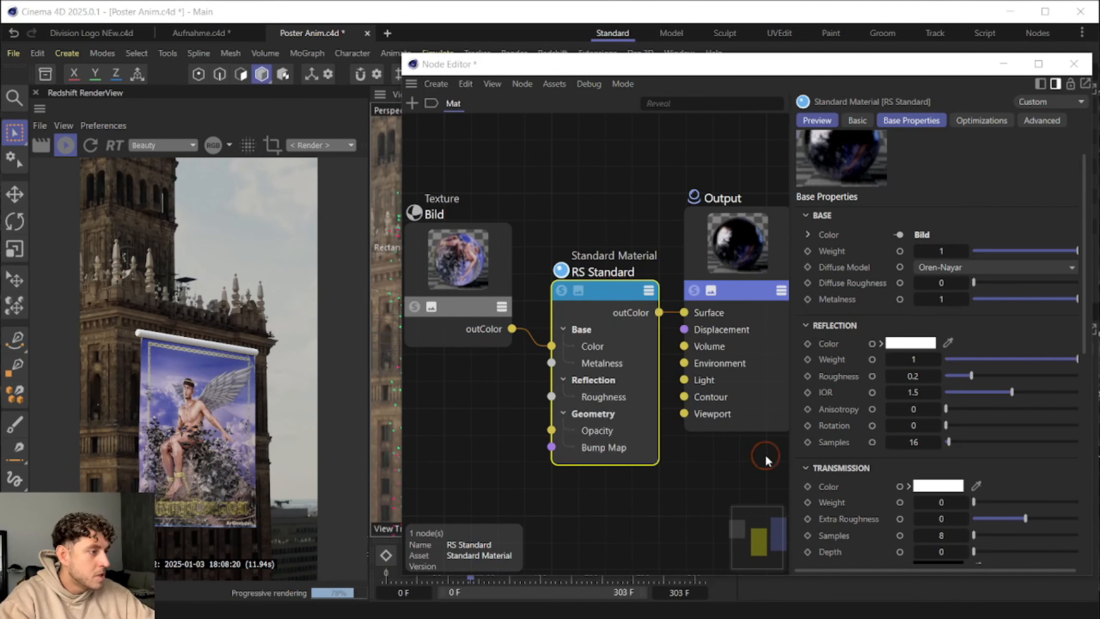
scroll(885, 442, down, 10)
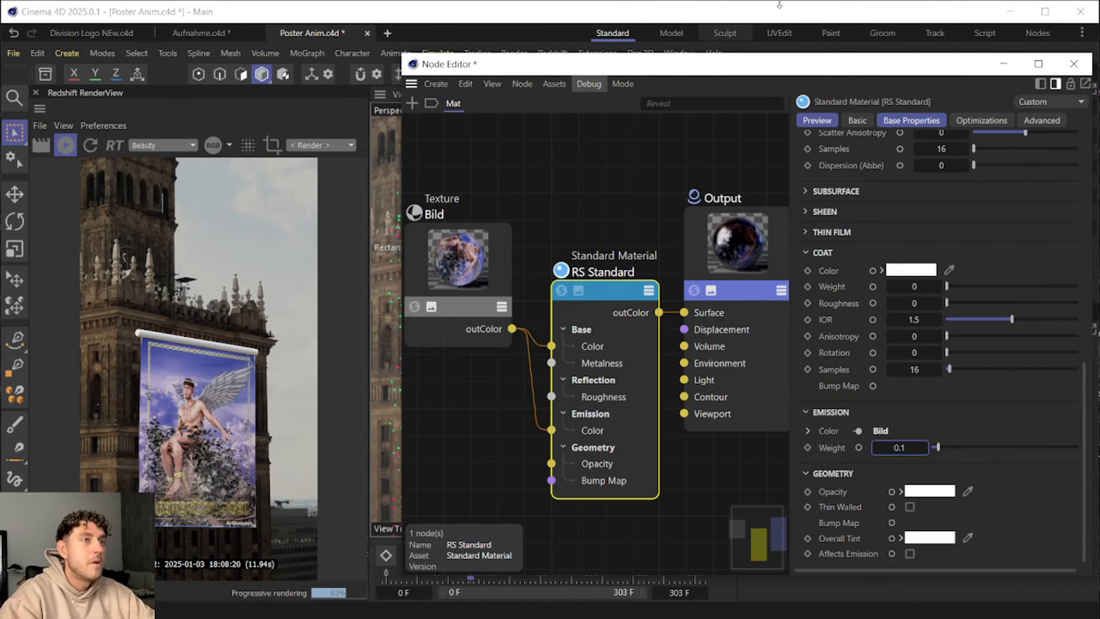
click(1074, 64)
Create another standard material, apply it to the cylinder, and set its metalness to 1
double_click(667, 239)
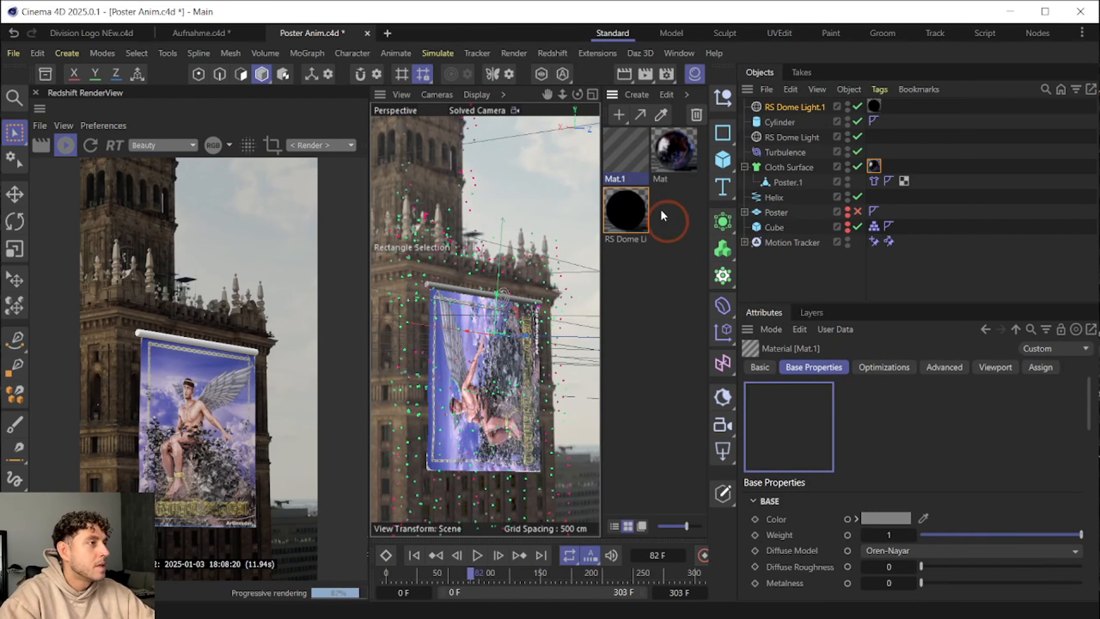
drag(628, 161, 460, 278)
double_click(630, 145)
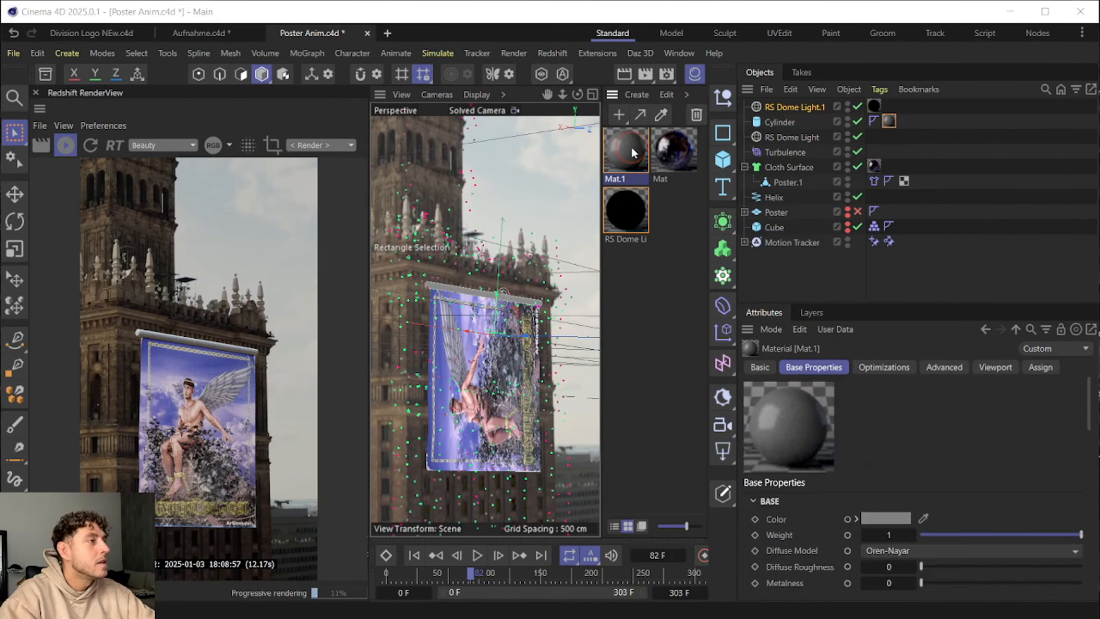
drag(728, 108, 478, 74)
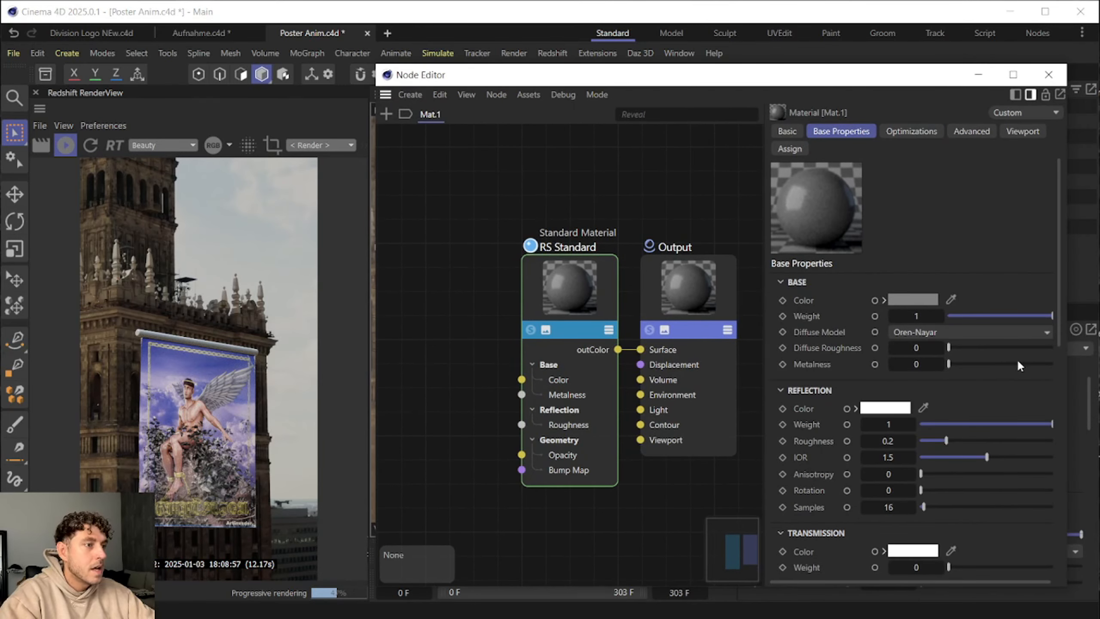
drag(947, 364, 1052, 363)
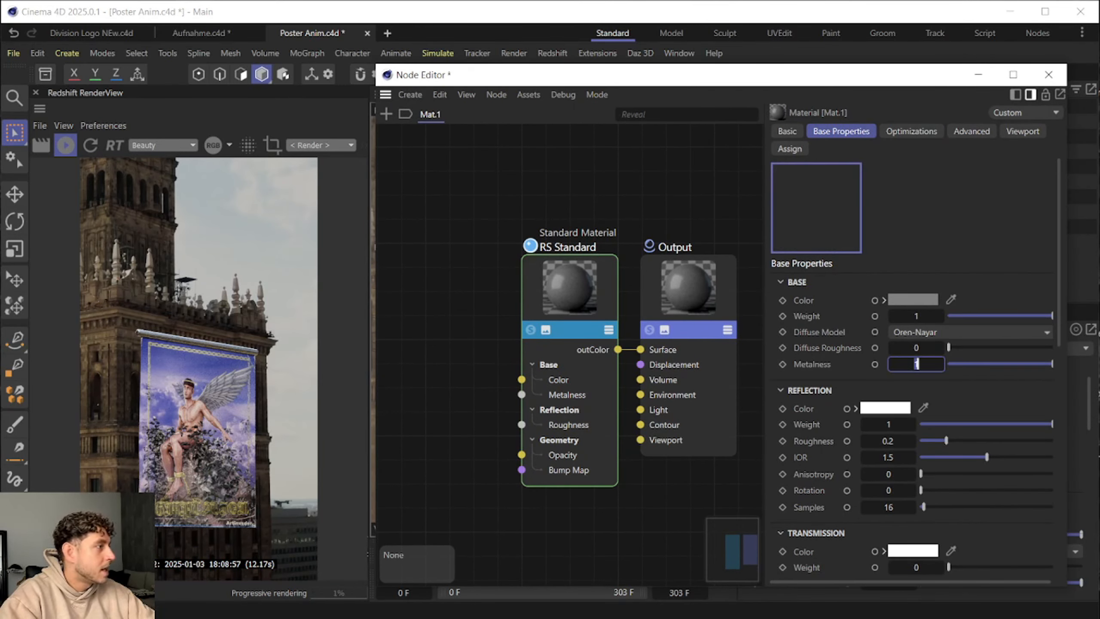